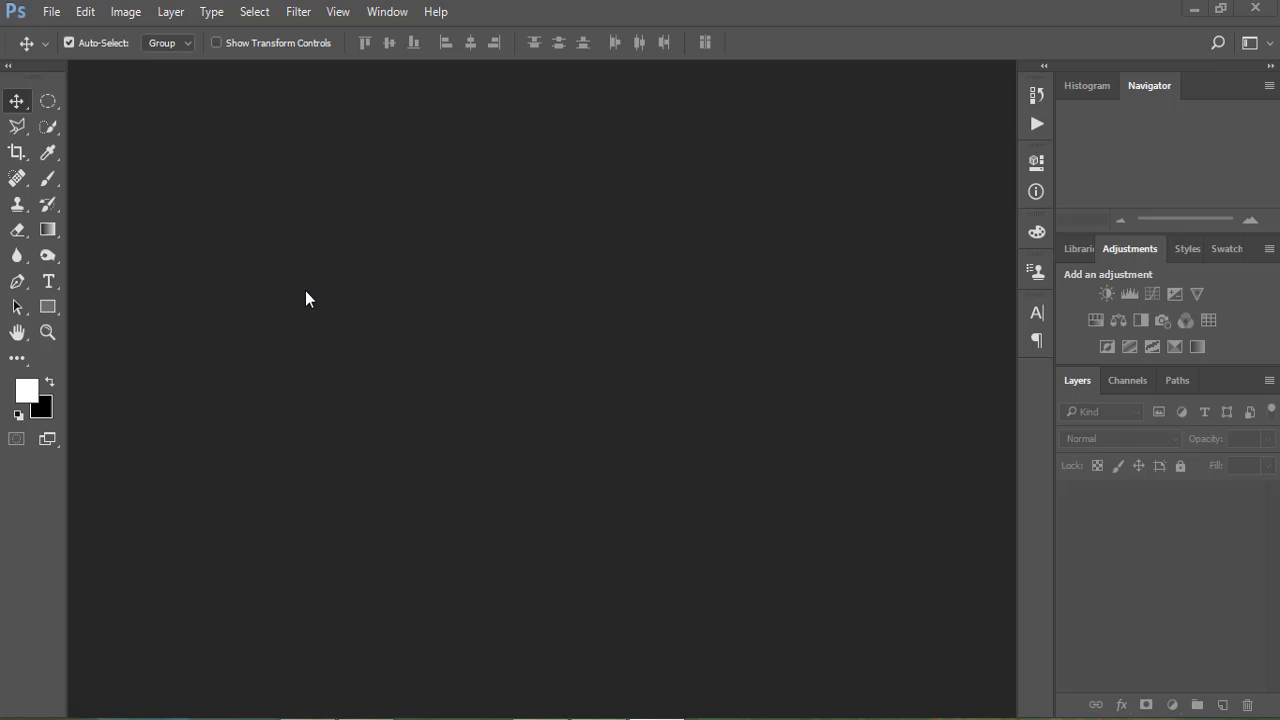
Step: Create a new 1280×720 px, 300 ppi, 16-bit RGB document with a near-black 0f0f0f background
{"action": "left_click", "coordinate": [51, 11]}
{"action": "left_click", "coordinate": [50, 34]}
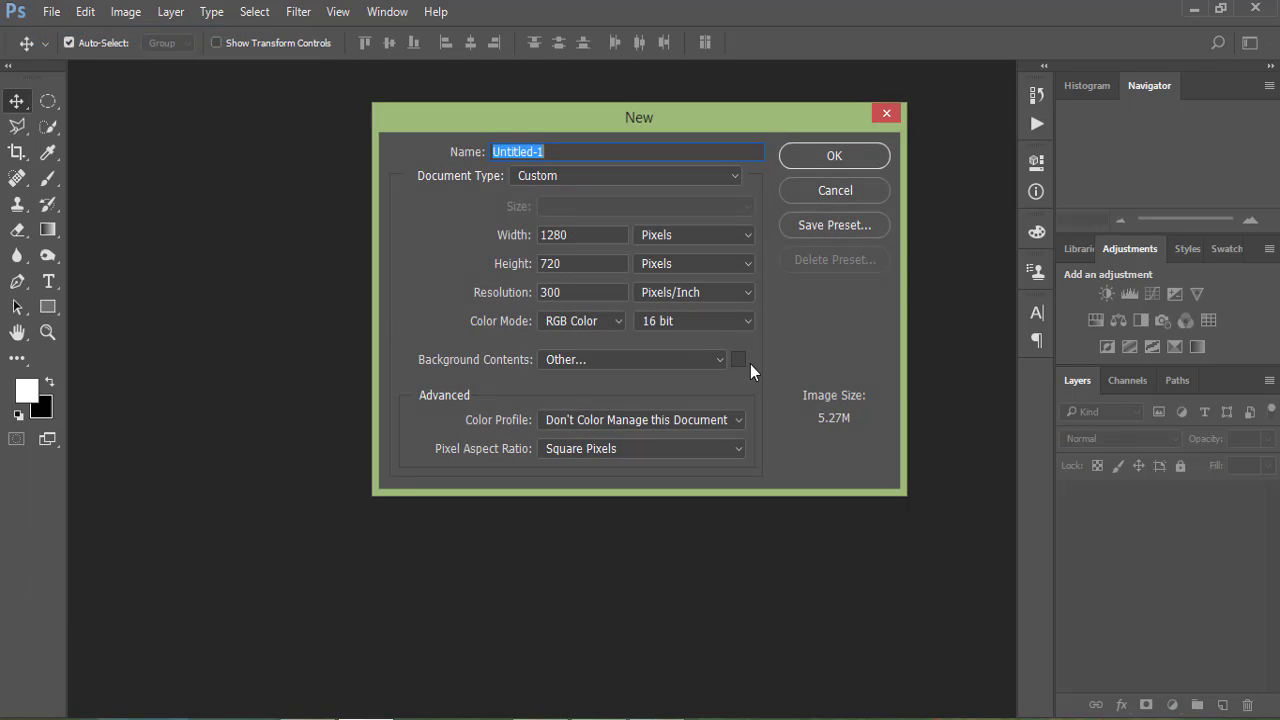
{"action": "left_click", "coordinate": [738, 362]}
{"action": "left_click_drag", "start_coordinate": [744, 329], "coordinate": [742, 366]}
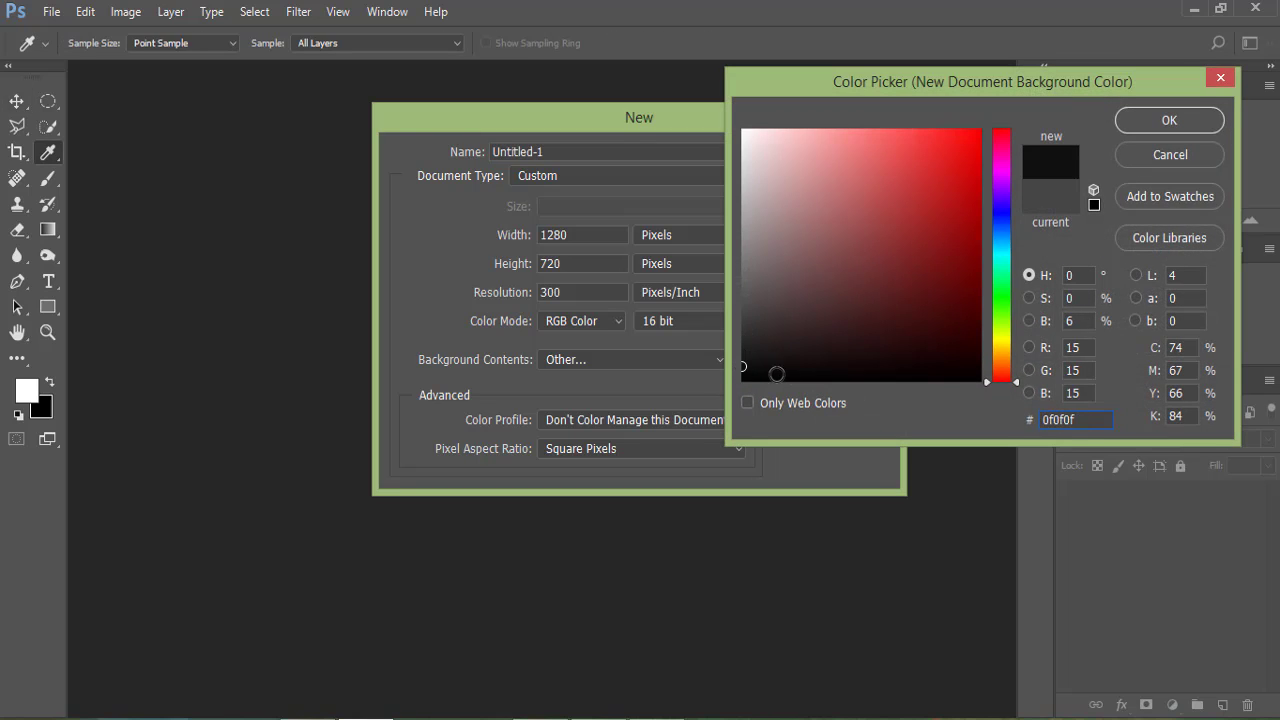
{"action": "left_click", "coordinate": [1172, 122]}
{"action": "left_click", "coordinate": [852, 158]}
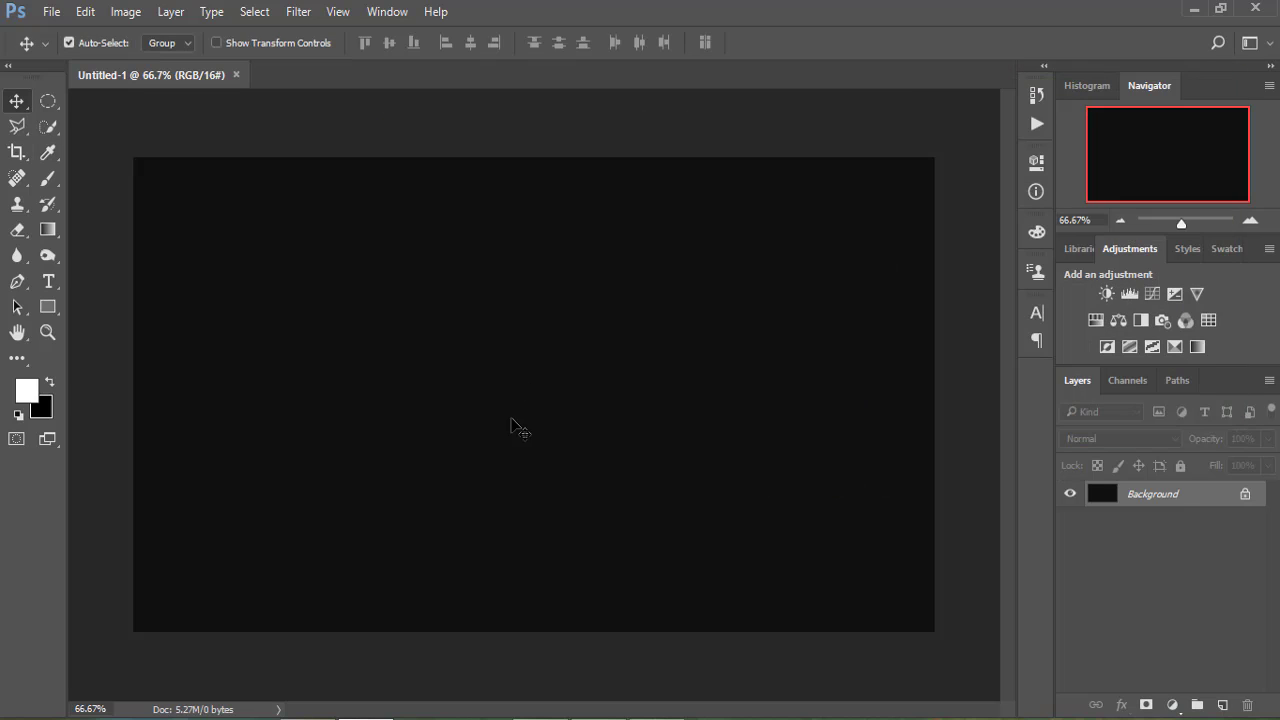
Step: Type 'ABIR' in black AR DESTINE text left of the canvas centre
{"action": "left_click", "coordinate": [48, 281]}
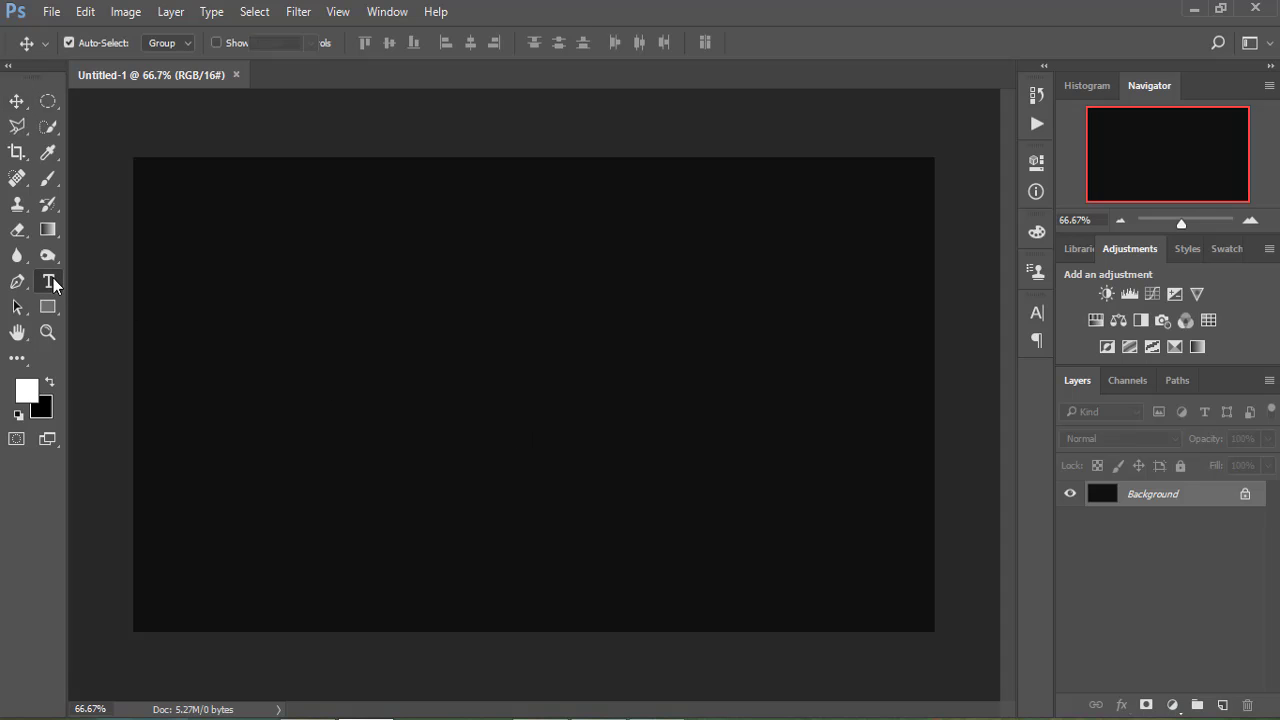
{"action": "left_click", "coordinate": [371, 373]}
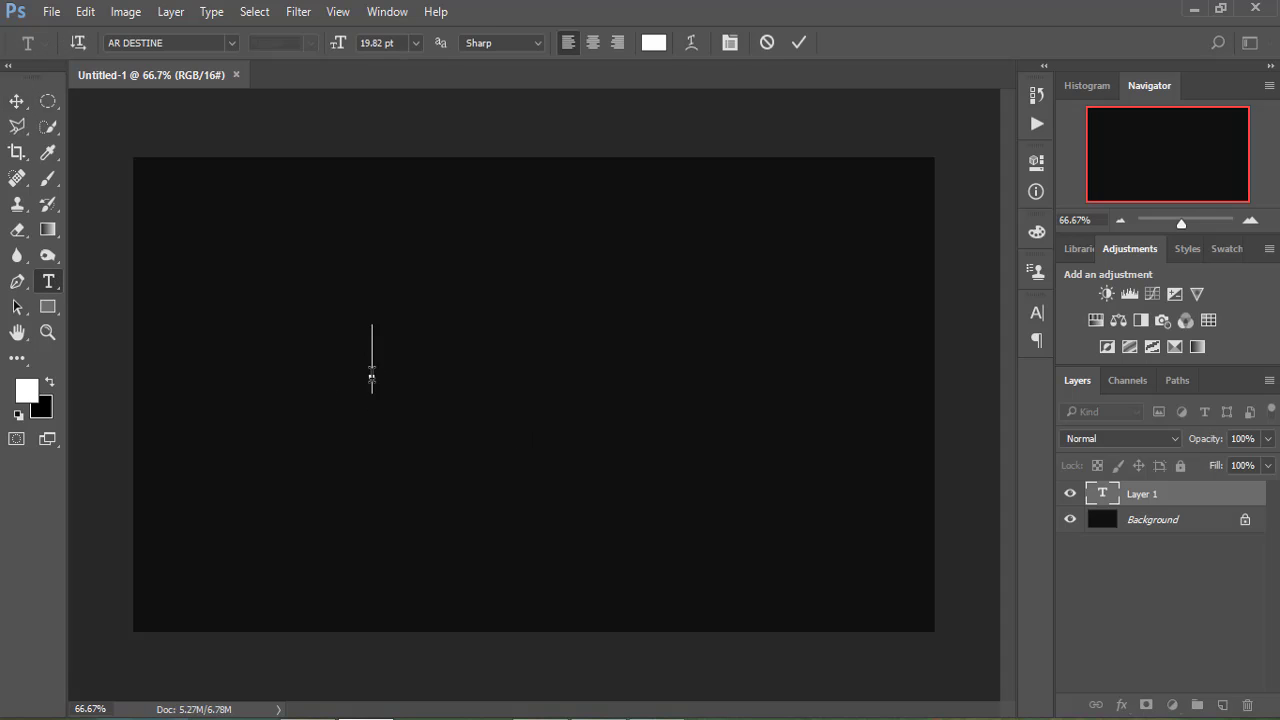
{"action": "left_click", "coordinate": [230, 43]}
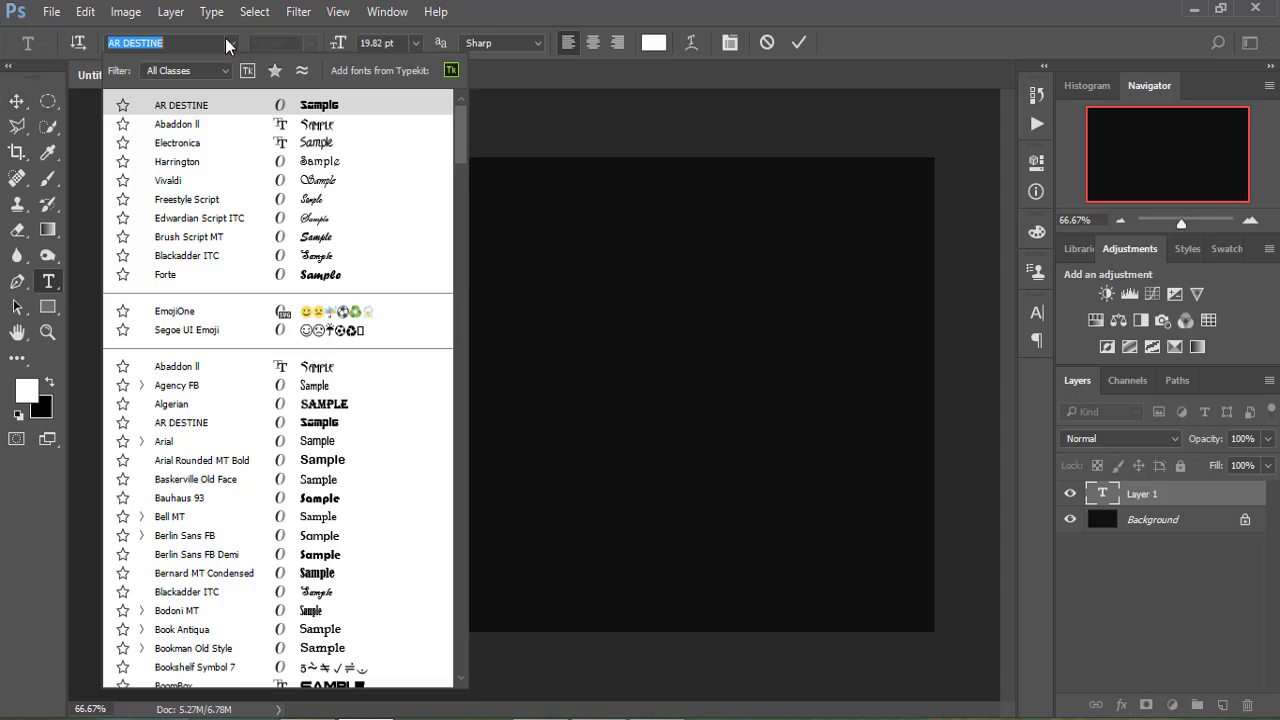
{"action": "left_click", "coordinate": [204, 107]}
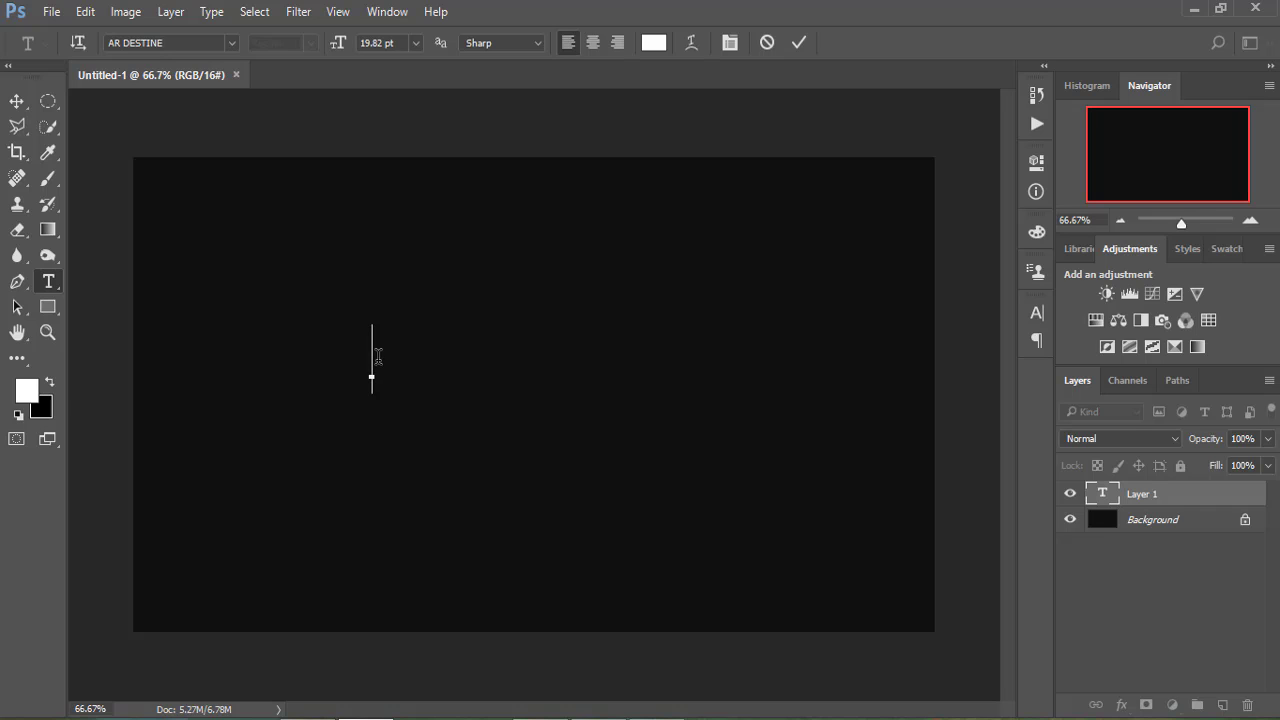
{"action": "left_click", "coordinate": [50, 383]}
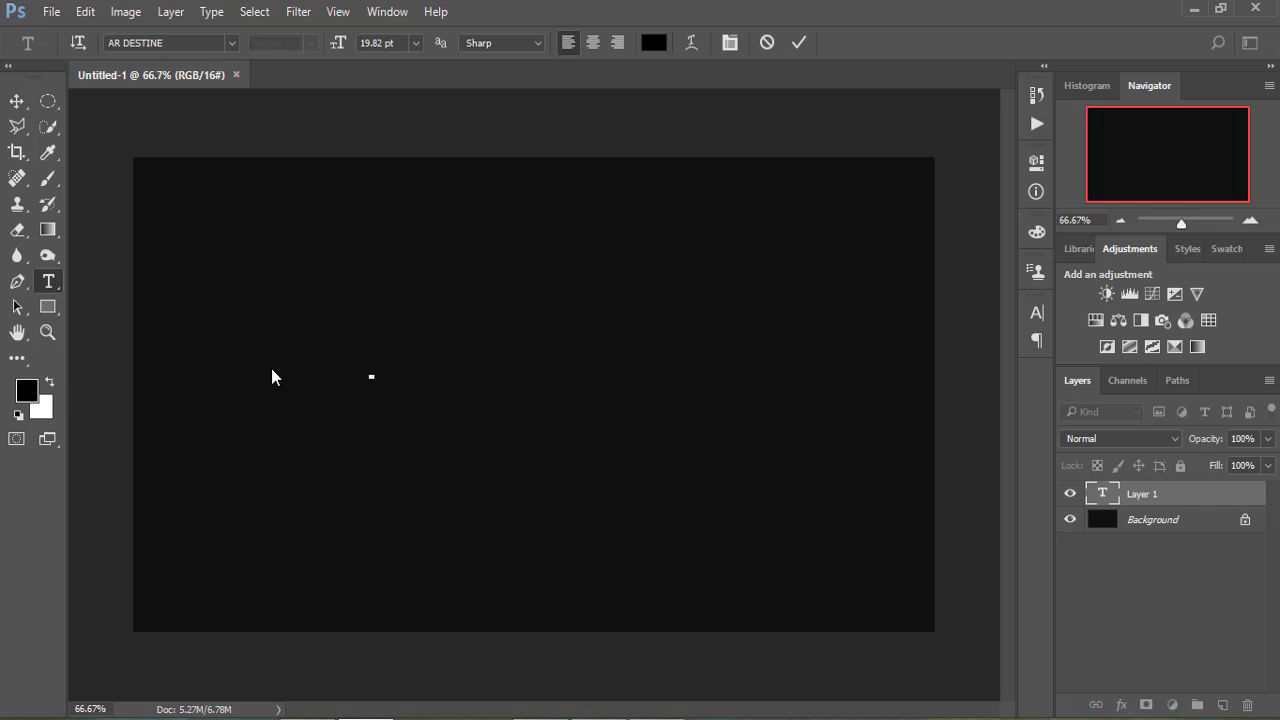
{"action": "type", "text": "AB"}
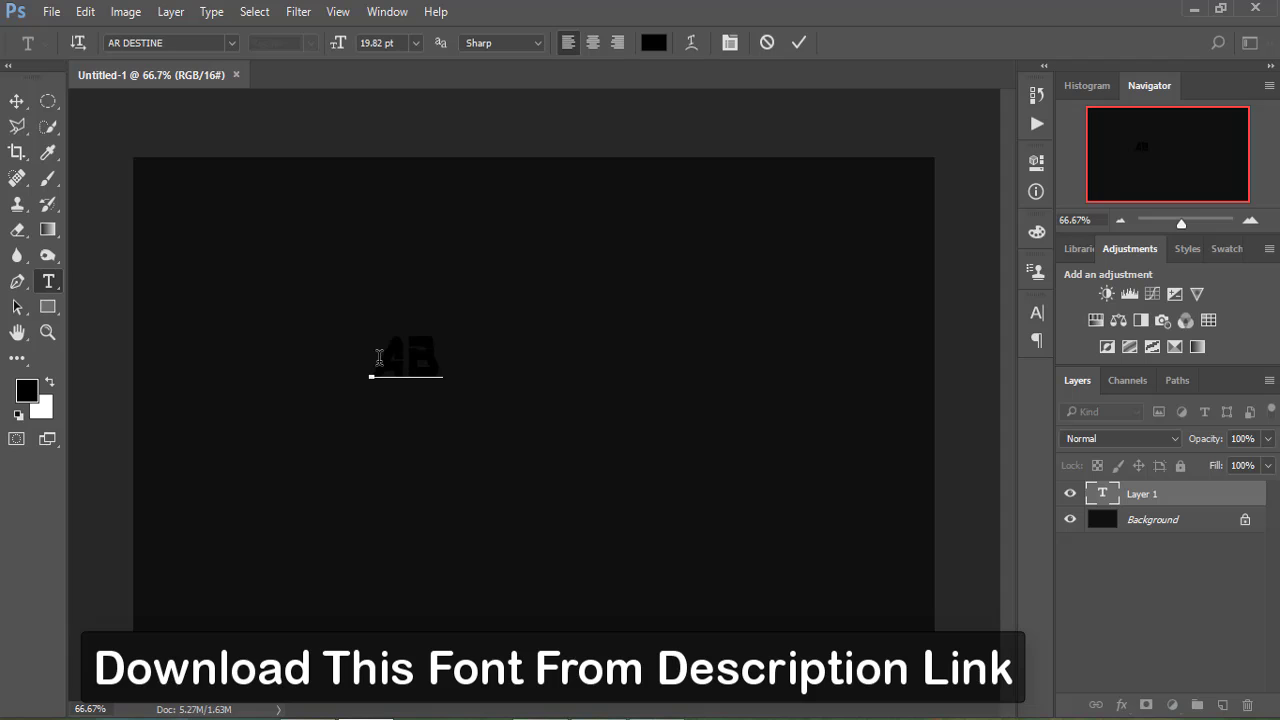
{"action": "type", "text": "IR"}
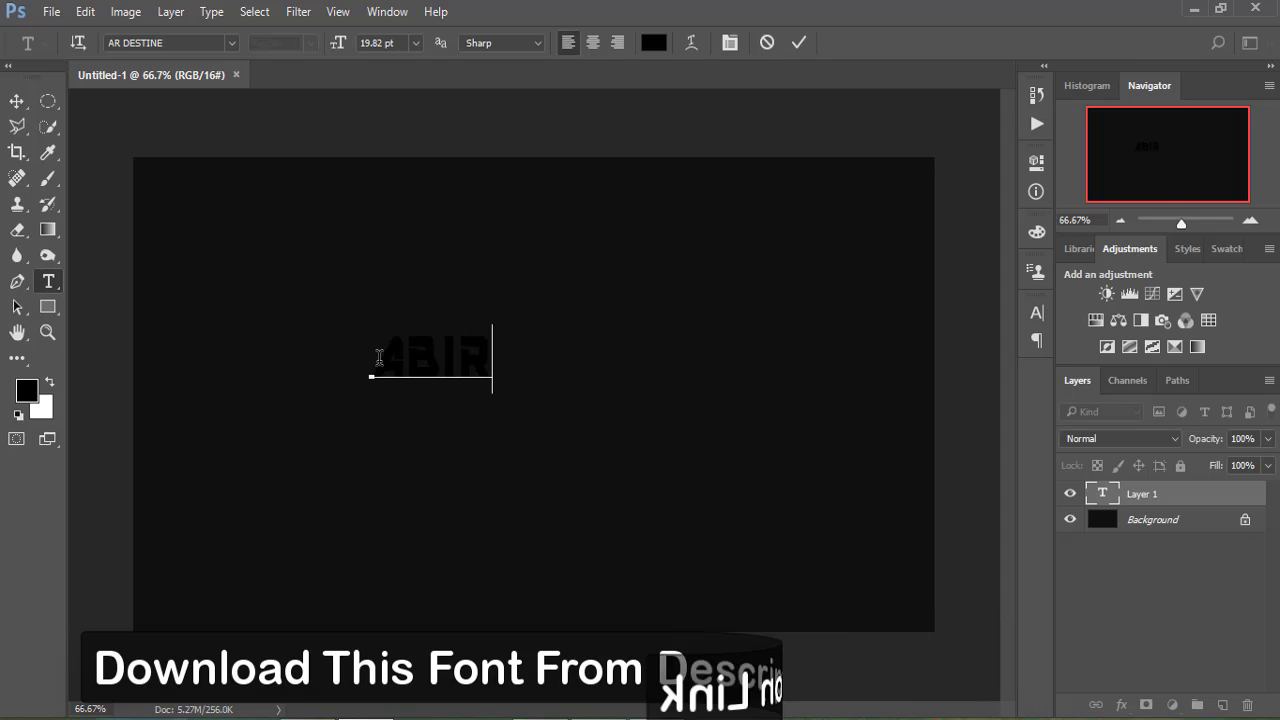
Step: Free-transform the ABIR text to about 367% and centre it on the canvas
{"action": "left_click", "coordinate": [85, 11]}
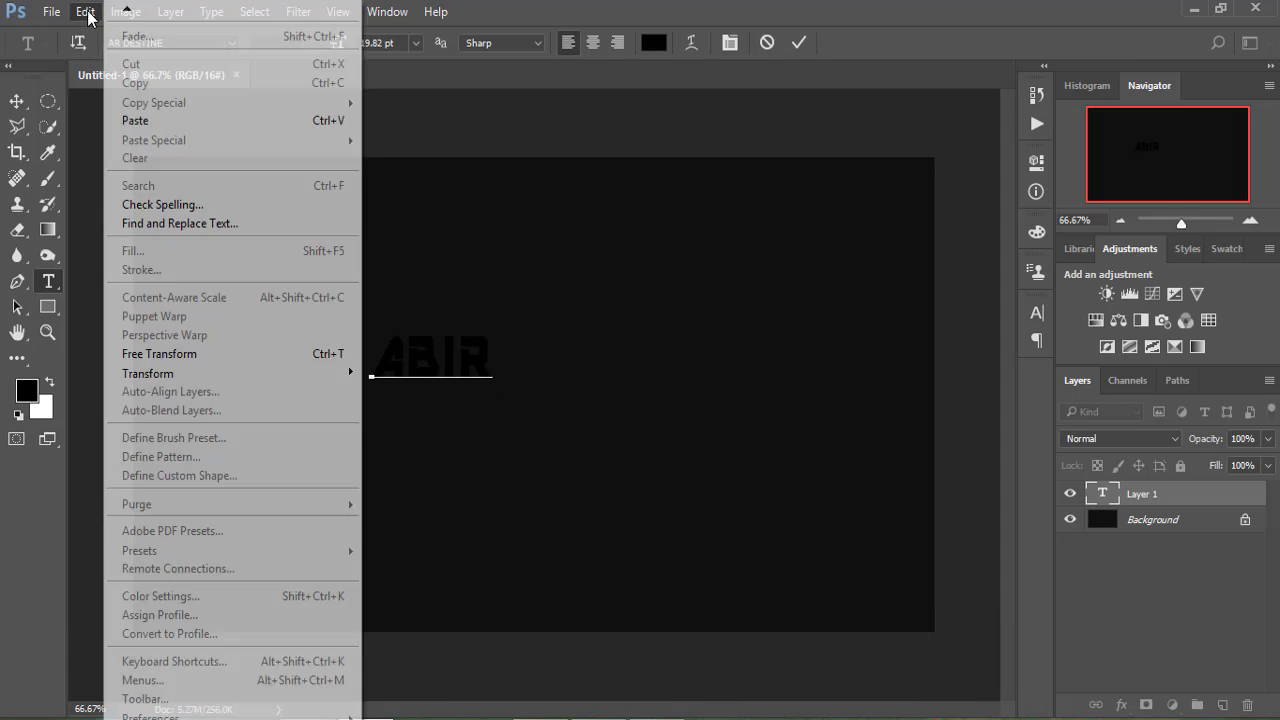
{"action": "left_click", "coordinate": [154, 354]}
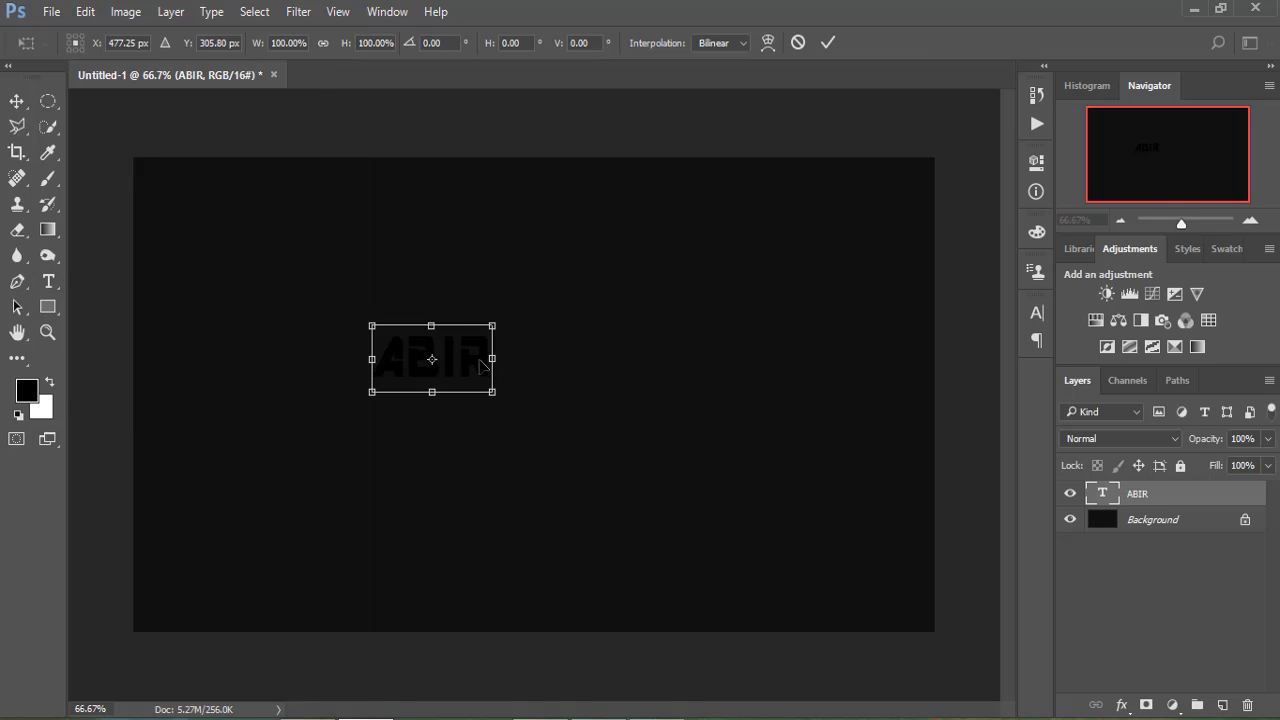
{"action": "mouse_move", "coordinate": [493, 391]}
{"action": "left_mouse_down"}
{"action": "mouse_move", "coordinate": [845, 530]}
{"action": "mouse_move", "coordinate": [820, 509]}
{"action": "left_mouse_up"}
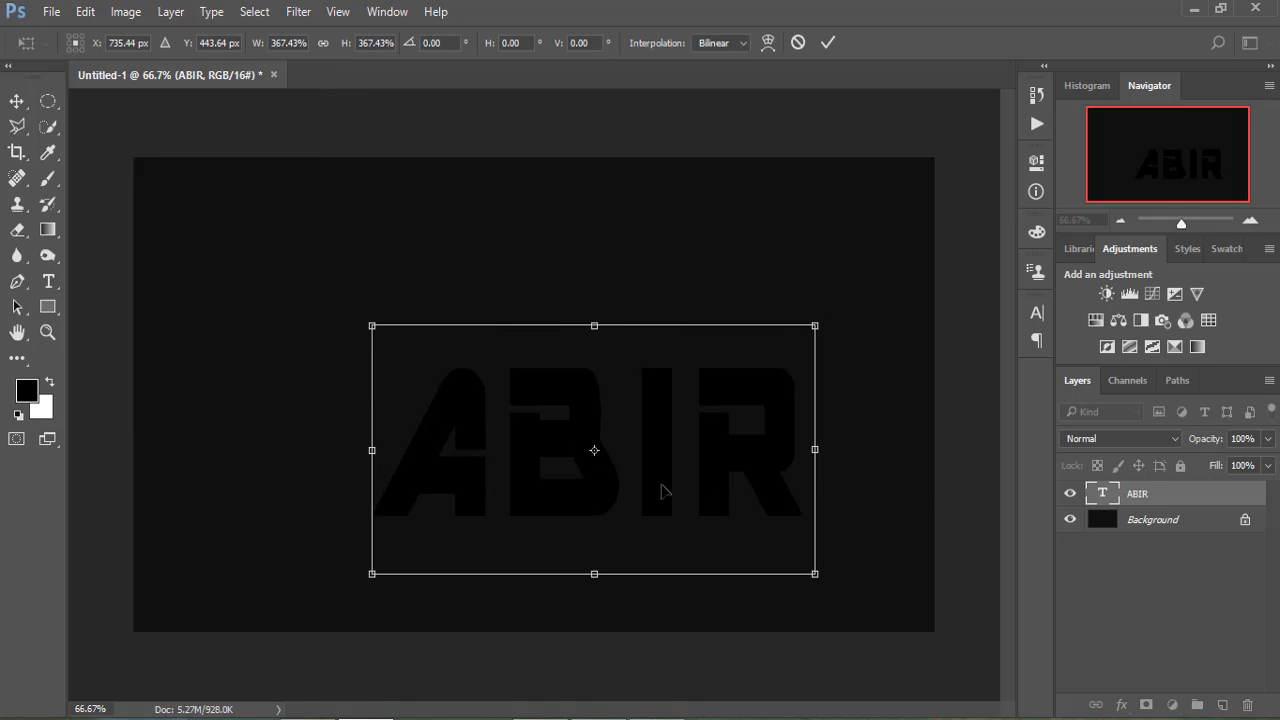
{"action": "mouse_move", "coordinate": [663, 491]}
{"action": "left_mouse_down"}
{"action": "mouse_move", "coordinate": [588, 430]}
{"action": "mouse_move", "coordinate": [588, 414]}
{"action": "left_mouse_up"}
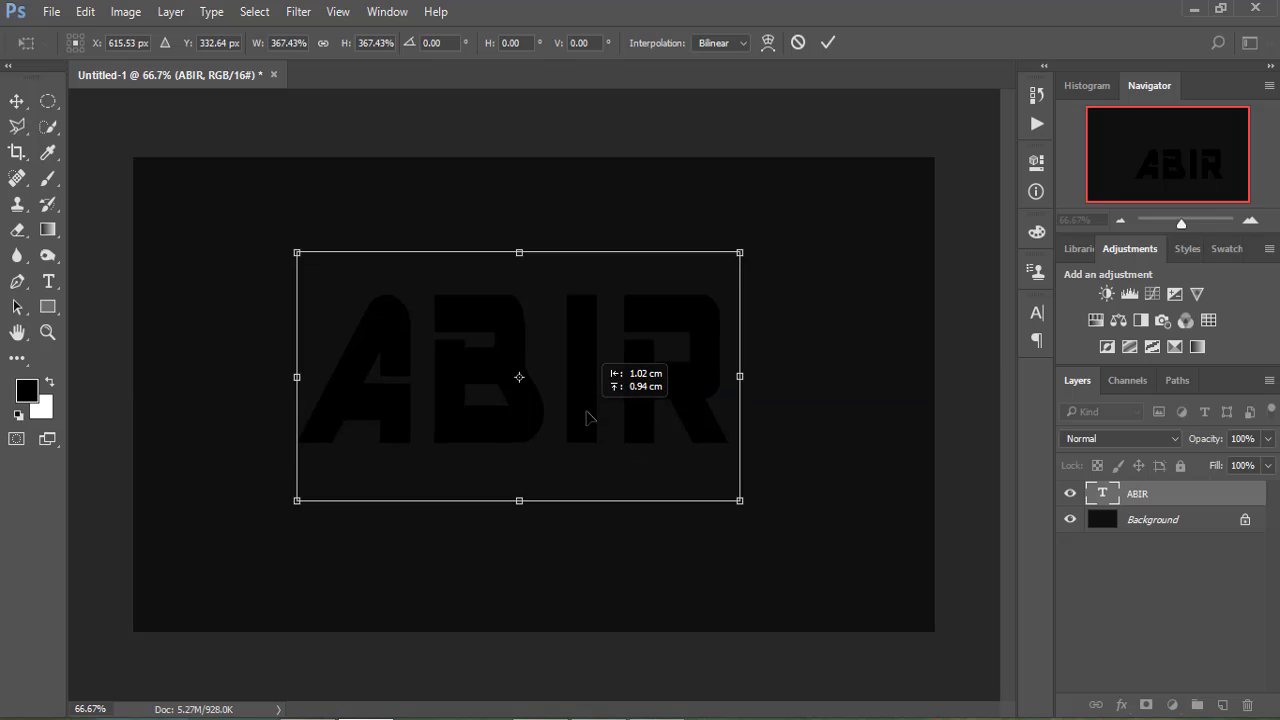
{"action": "key", "text": "t"}
{"action": "left_click", "coordinate": [829, 47]}
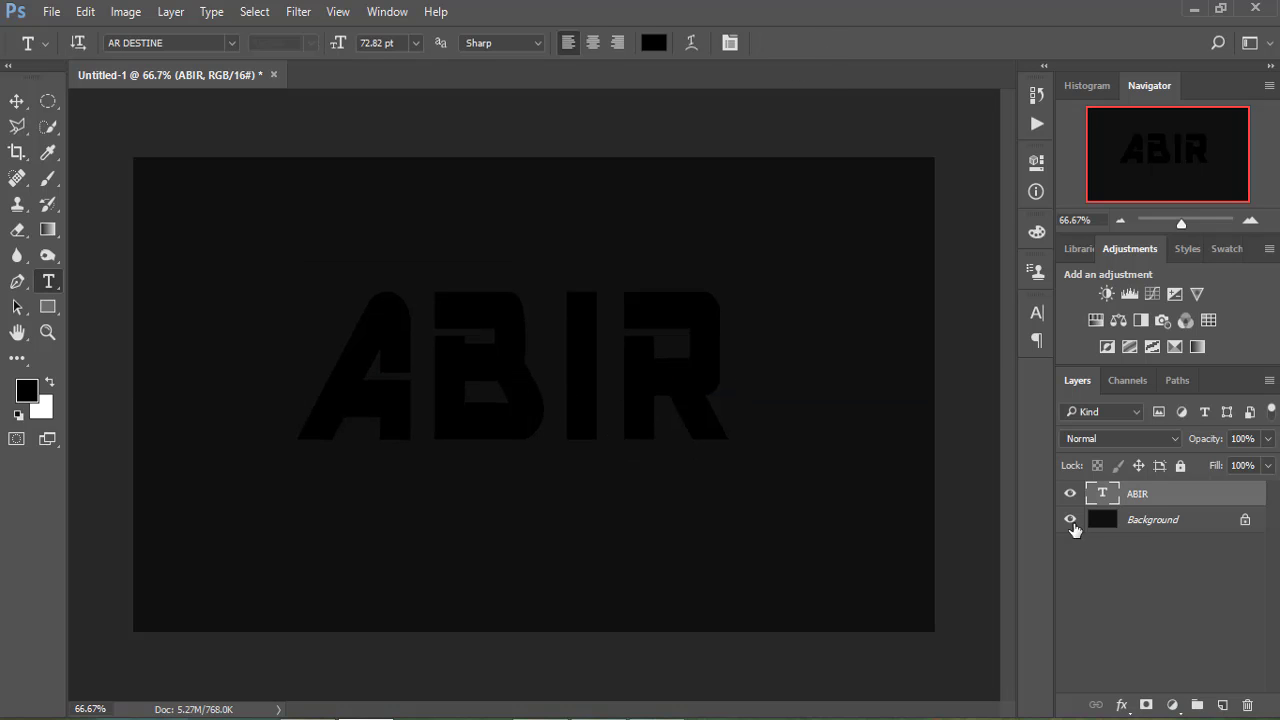
Step: Duplicate ABIR into 'ABIR copy' and 'ABIR copy 2', hide them, and make ABIR a smart object
{"action": "right_click", "coordinate": [1148, 497]}
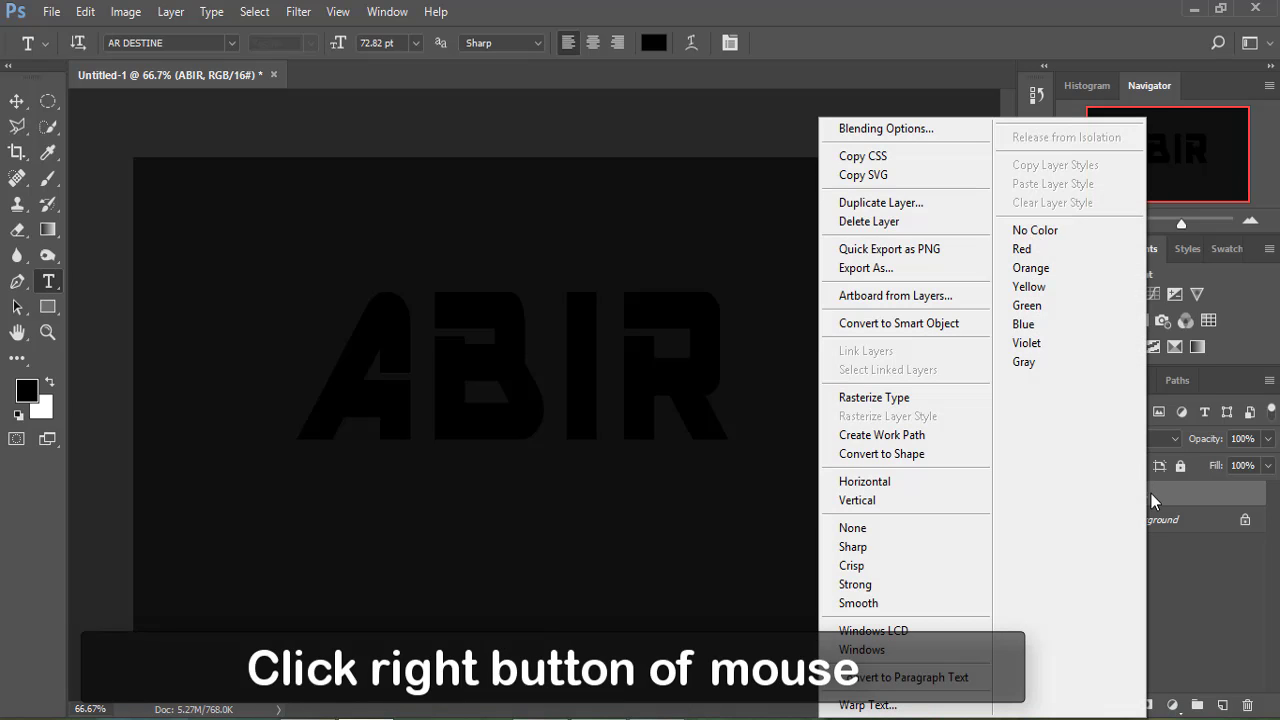
{"action": "left_click", "coordinate": [880, 202]}
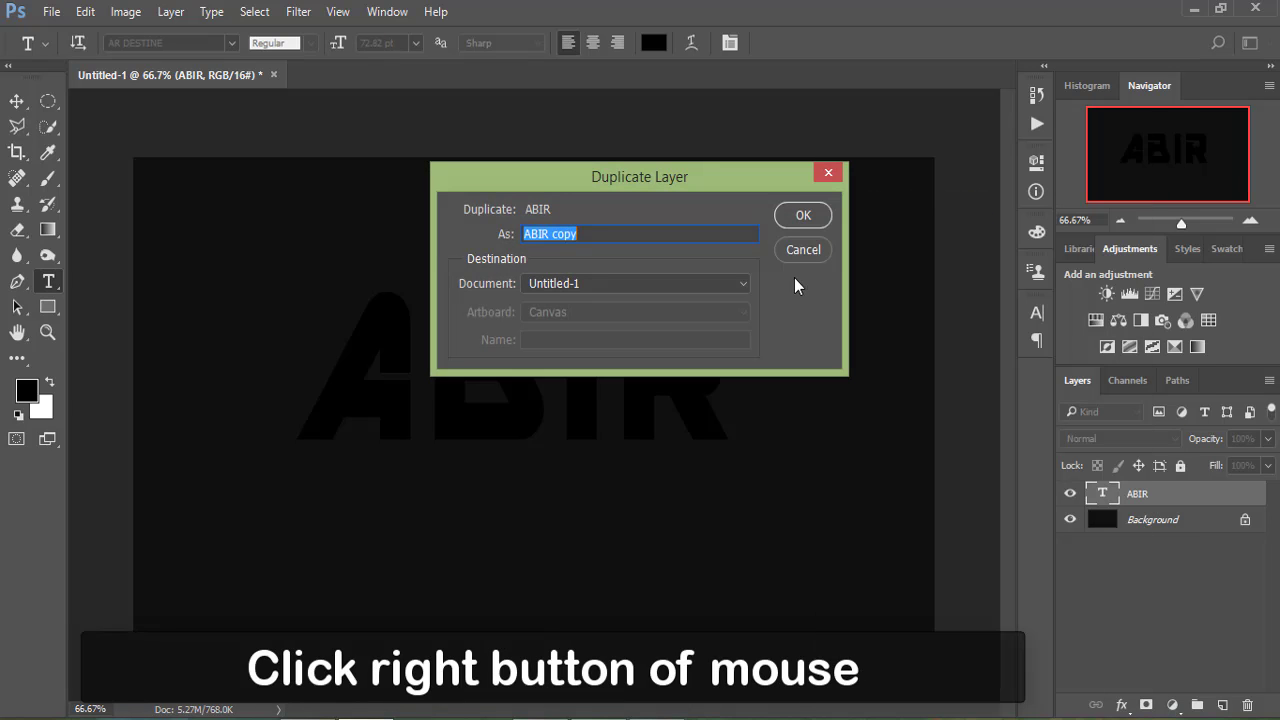
{"action": "left_click", "coordinate": [801, 220]}
{"action": "right_click", "coordinate": [1148, 497]}
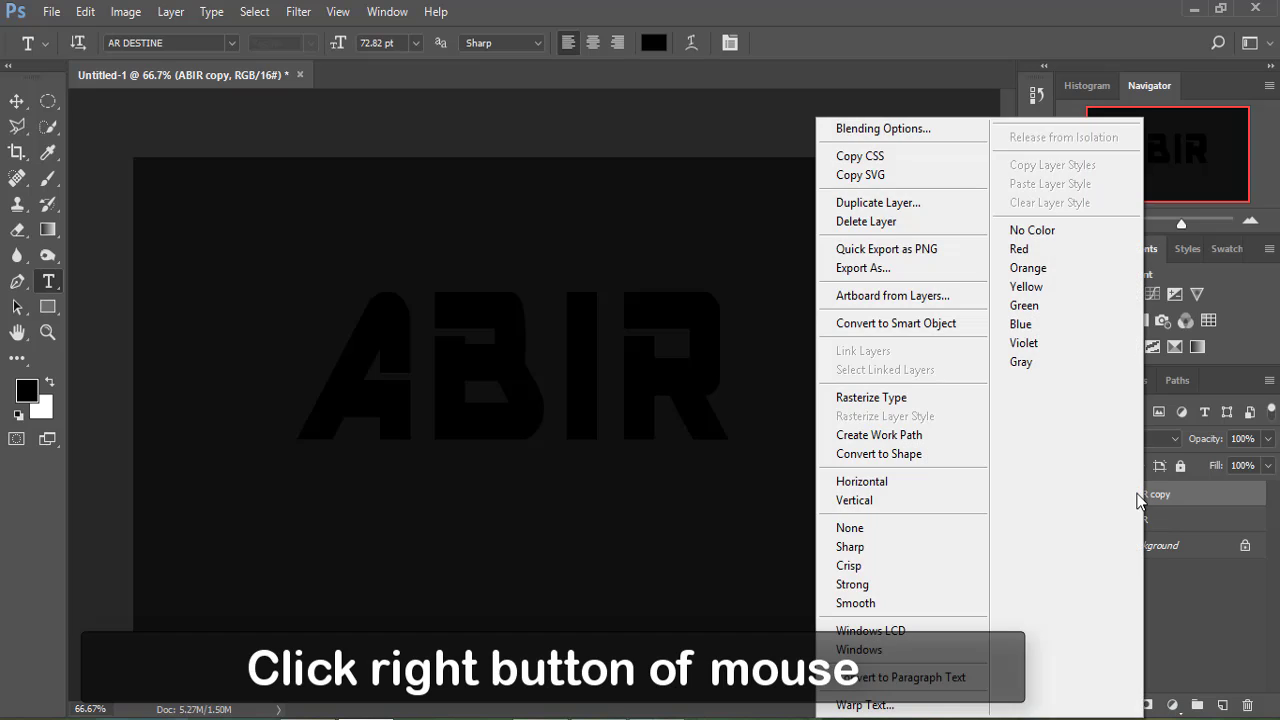
{"action": "left_click", "coordinate": [883, 204]}
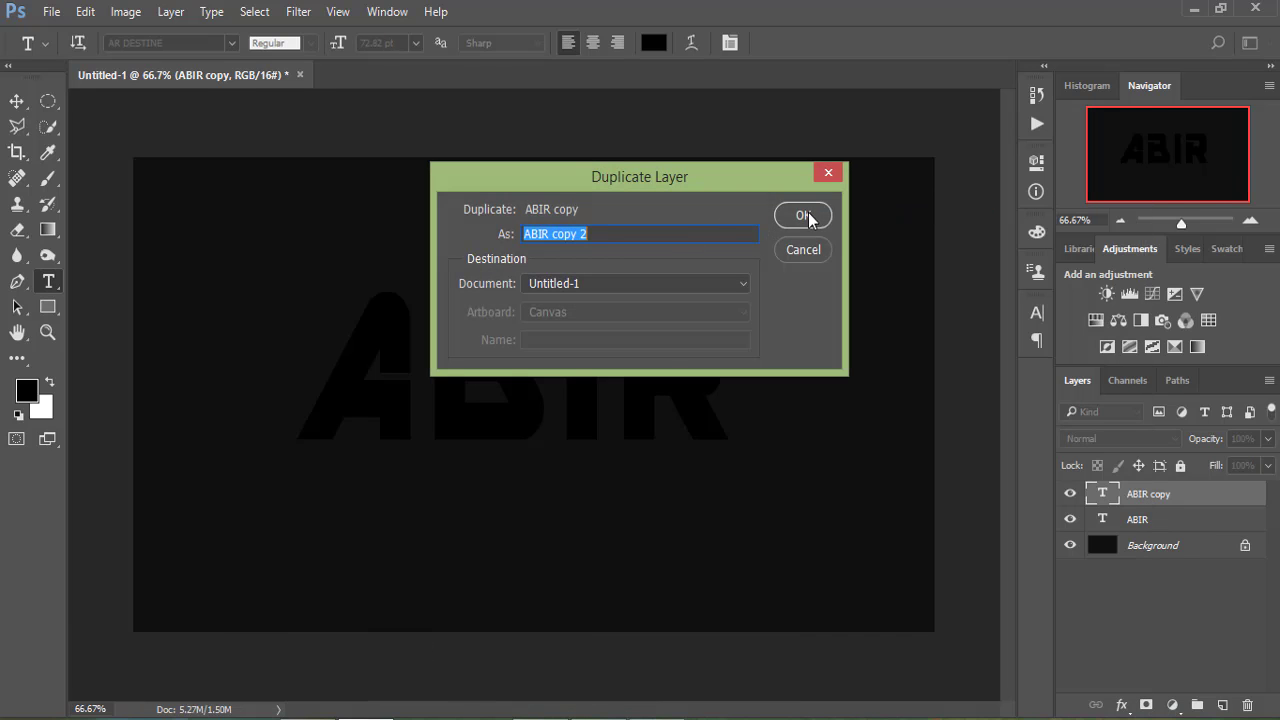
{"action": "left_click", "coordinate": [810, 216]}
{"action": "left_click", "coordinate": [1071, 494]}
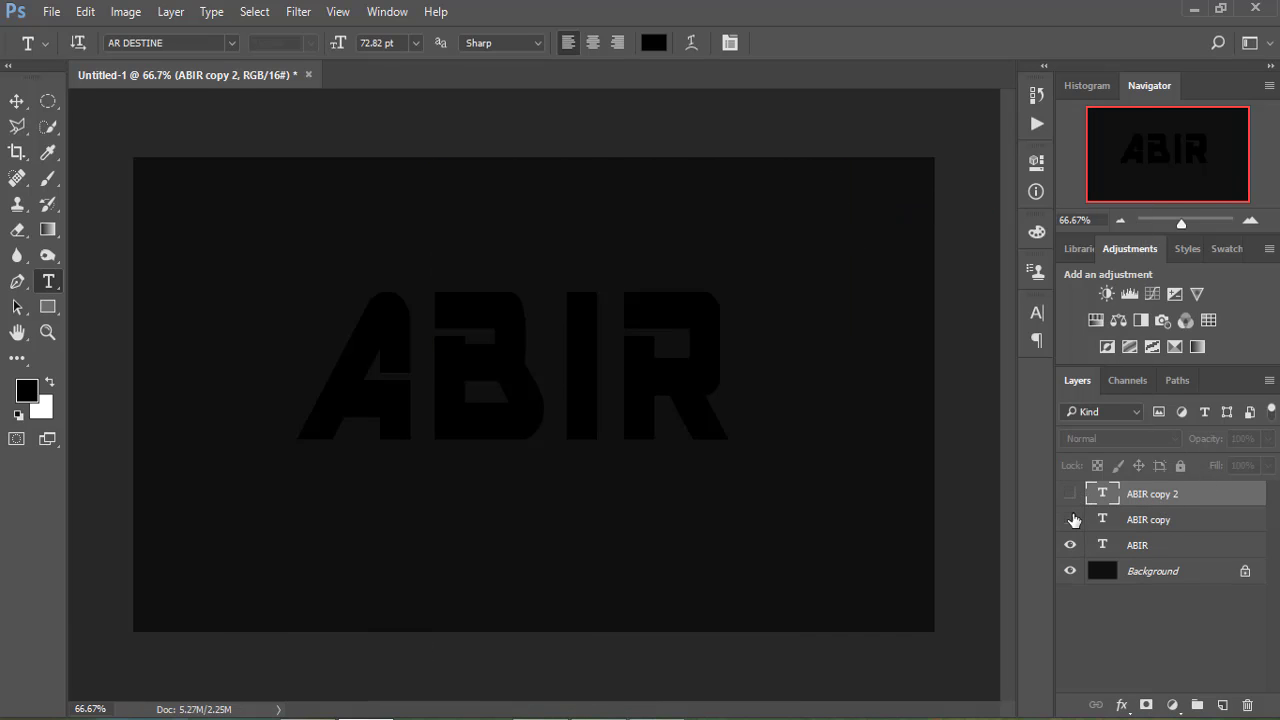
{"action": "right_click", "coordinate": [1140, 547]}
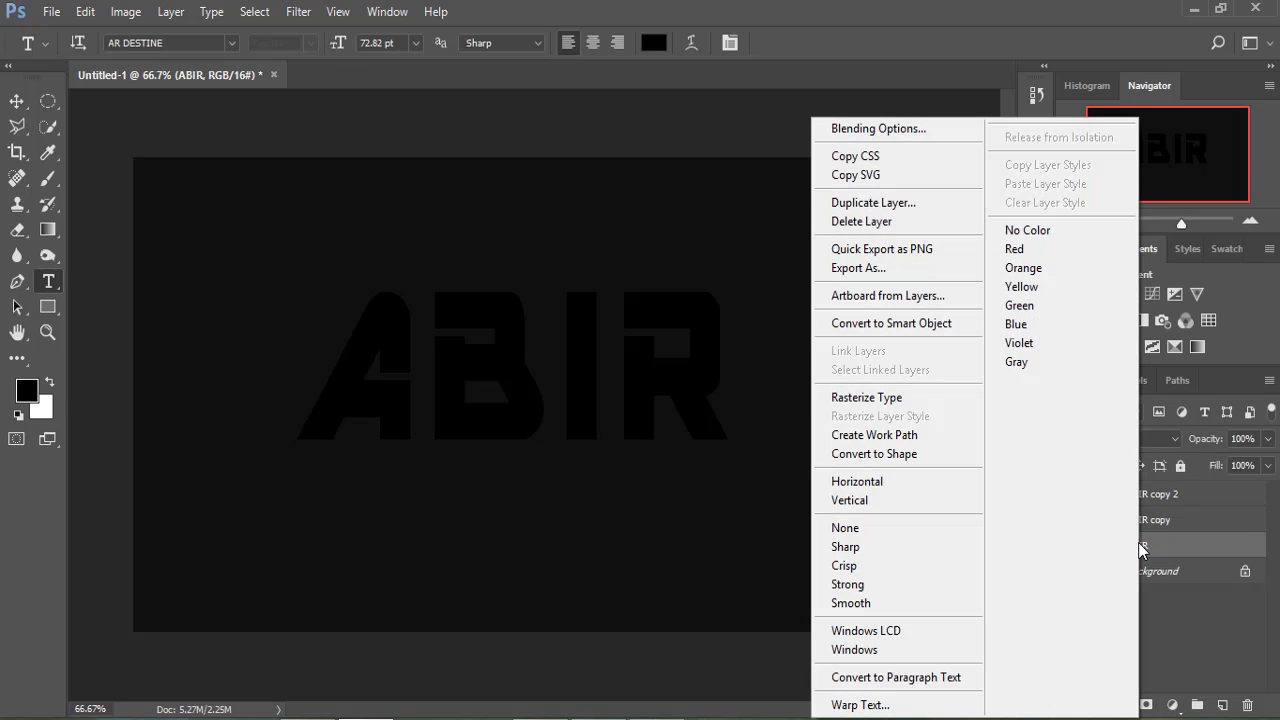
{"action": "left_click", "coordinate": [905, 326]}
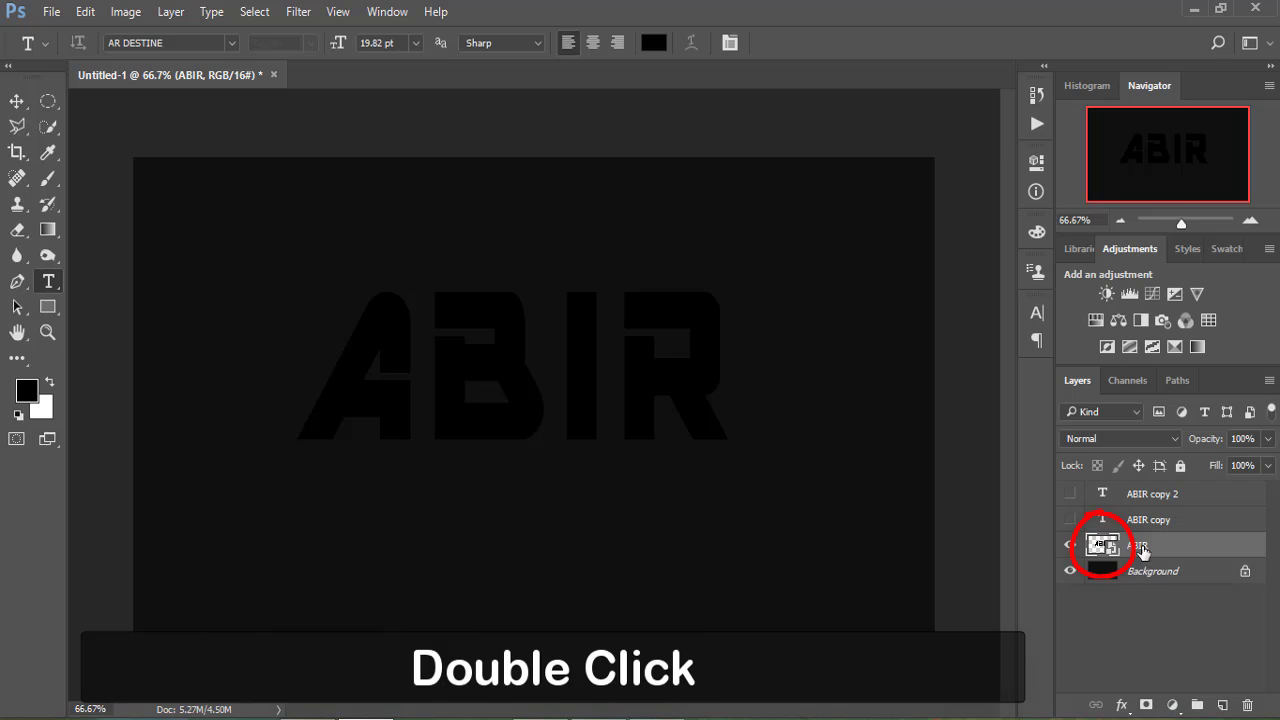
Step: Recolour the ABIR smart object's letters to white ffffff and save the contents back
{"action": "double_click", "coordinate": [1104, 546]}
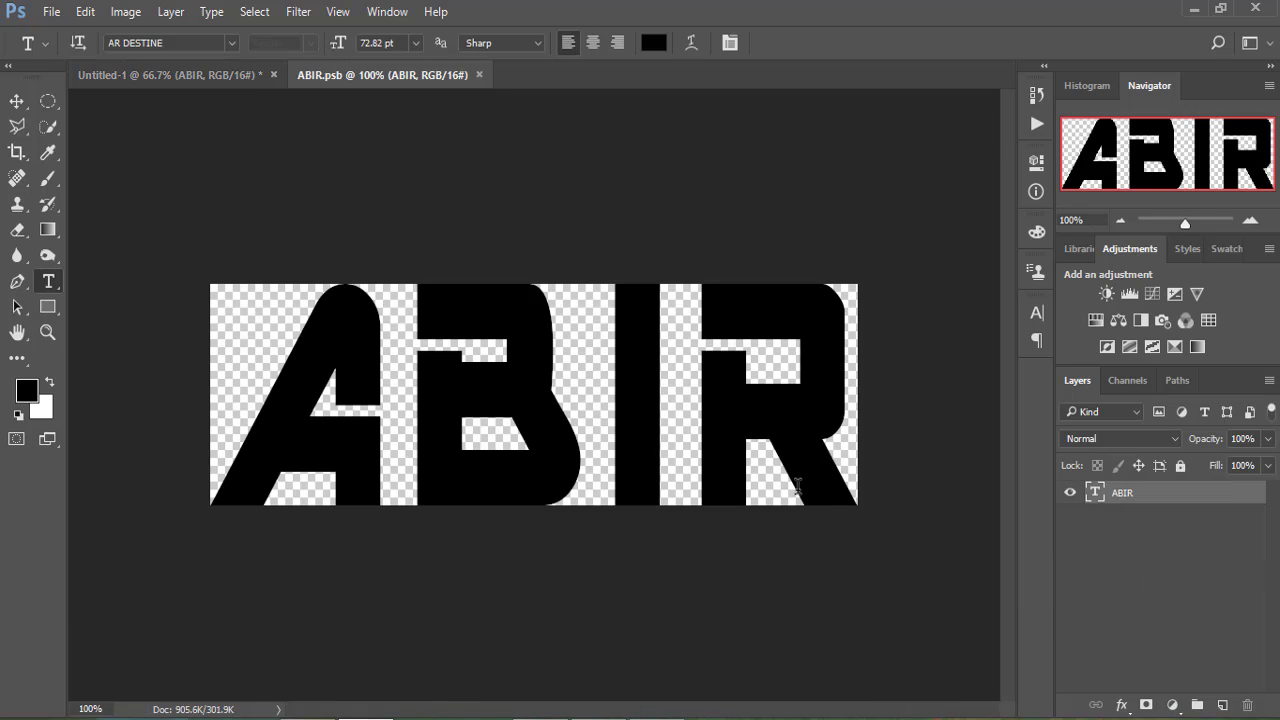
{"action": "left_click_drag", "start_coordinate": [843, 397], "coordinate": [238, 393]}
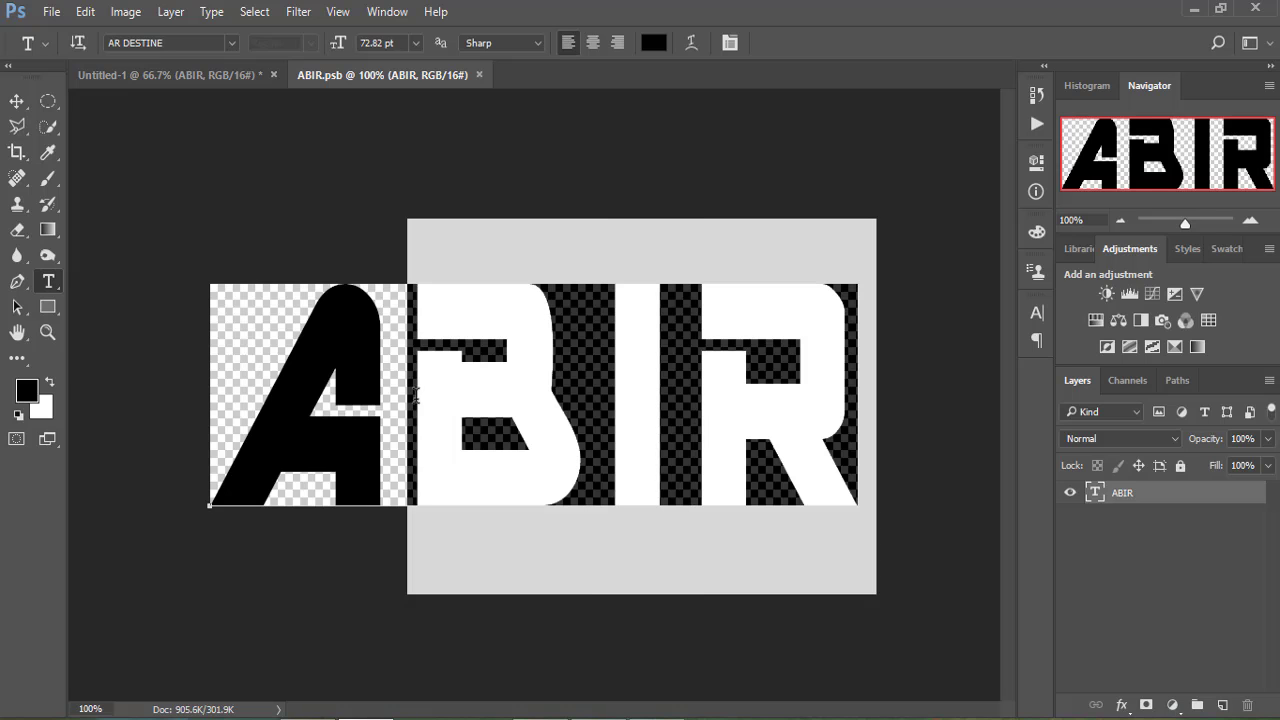
{"action": "left_click", "coordinate": [653, 42]}
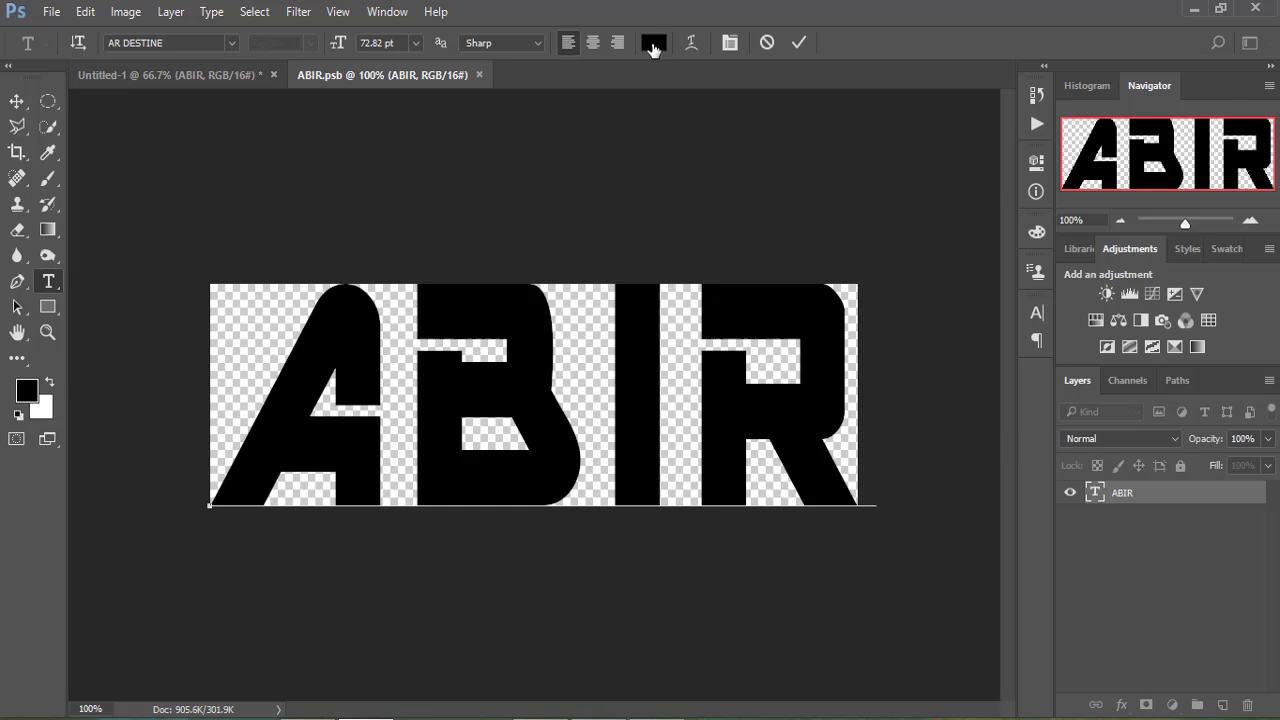
{"action": "type", "text": "ffffff"}
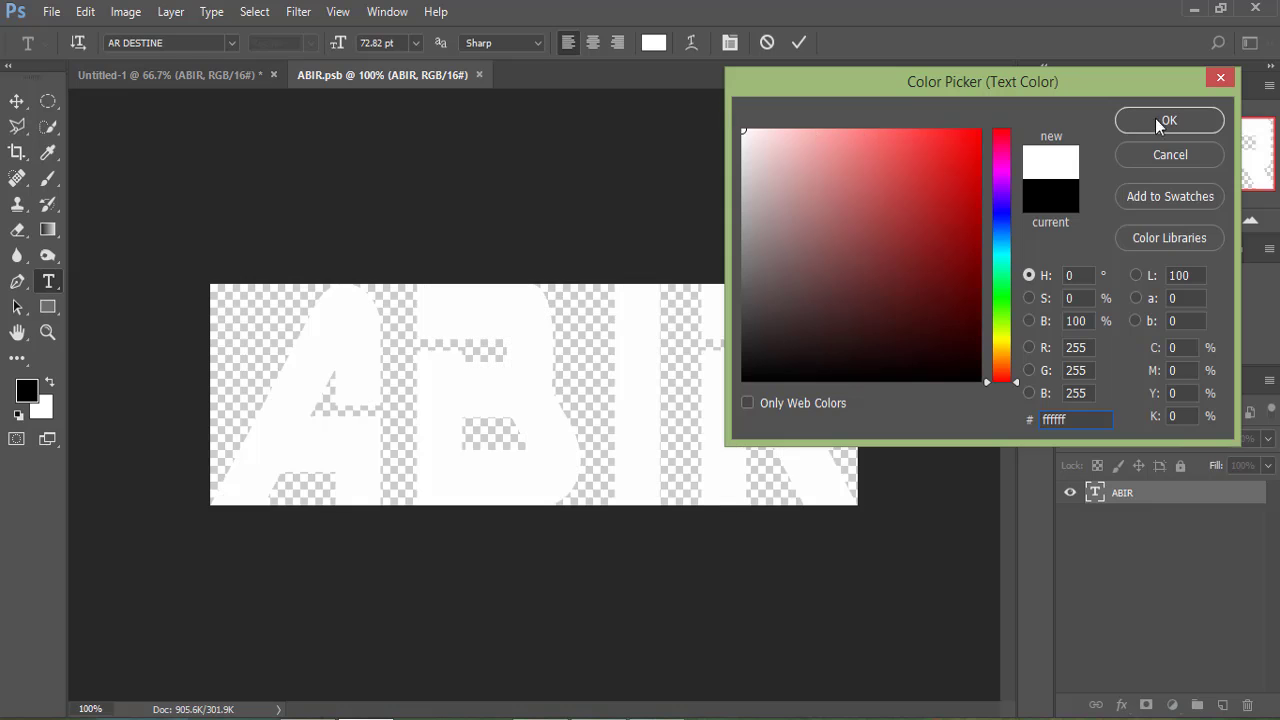
{"action": "left_click", "coordinate": [1160, 120]}
{"action": "left_click", "coordinate": [797, 44]}
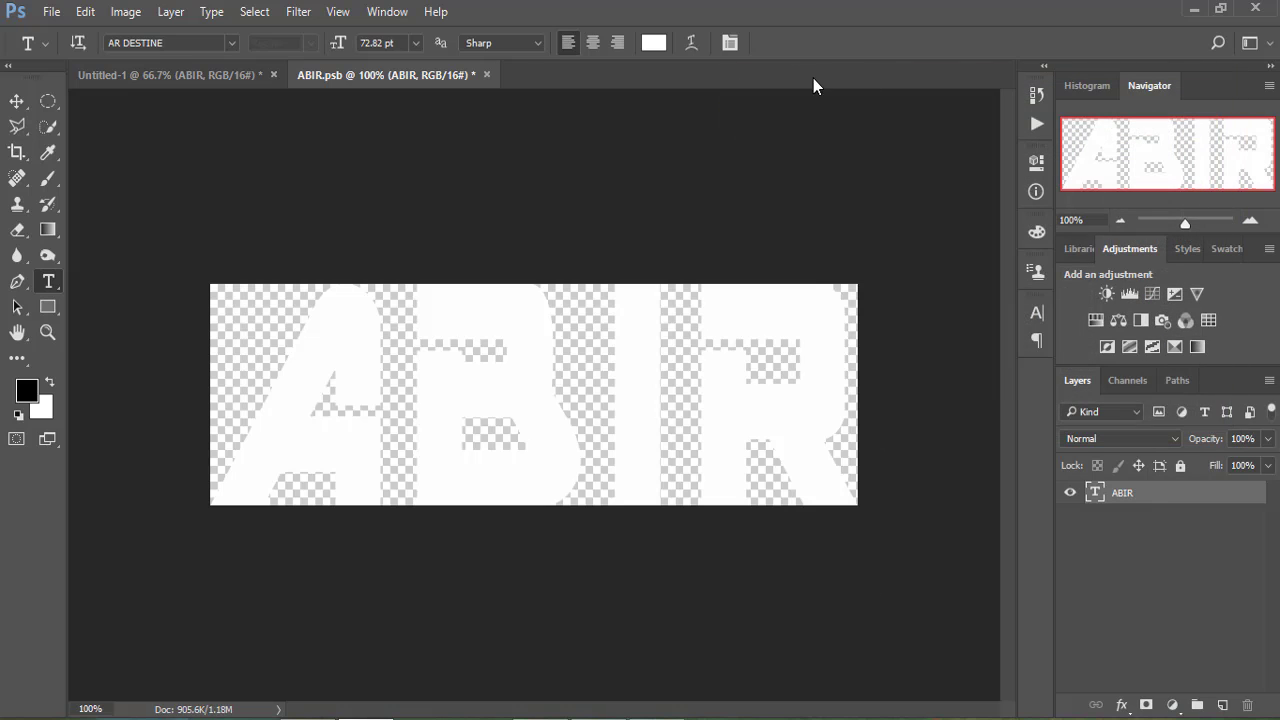
{"action": "left_click", "coordinate": [486, 75]}
{"action": "left_click", "coordinate": [604, 286]}
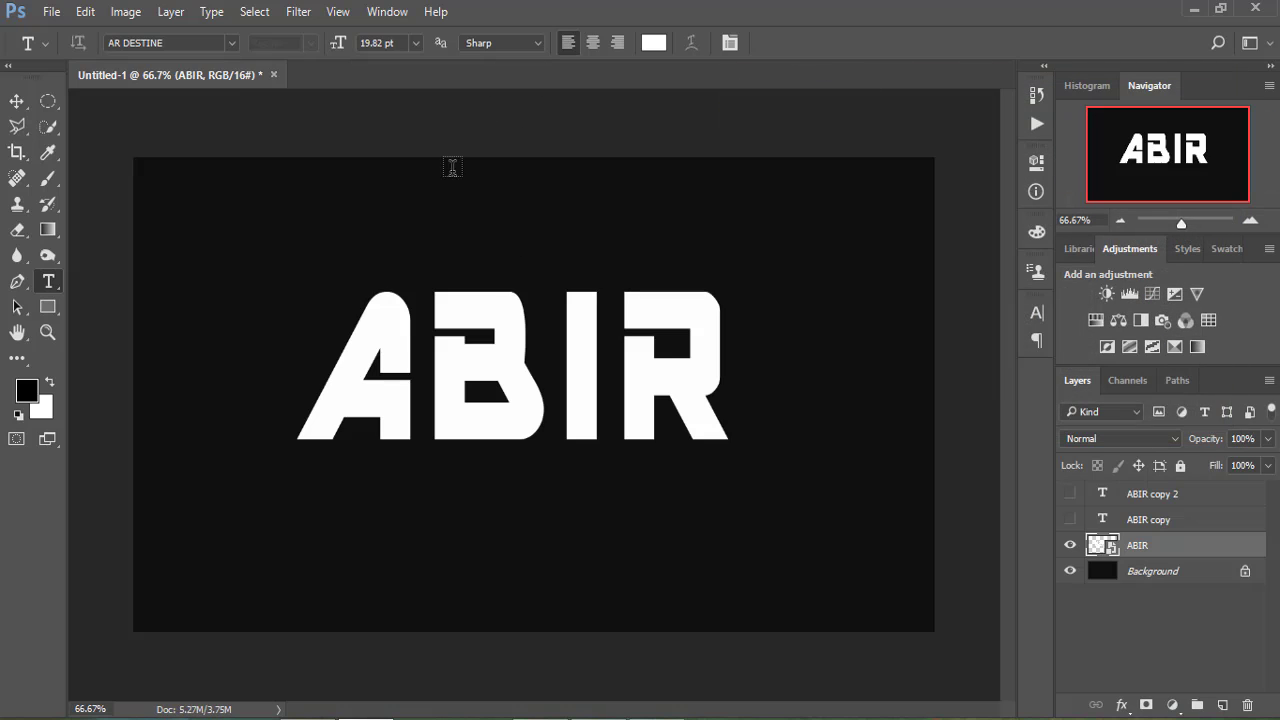
Step: Apply two Radial Blur filters (Amount 100, Zoom, Best) to the ABIR smart object
{"action": "left_click", "coordinate": [297, 14]}
{"action": "mouse_move", "coordinate": [308, 230]}
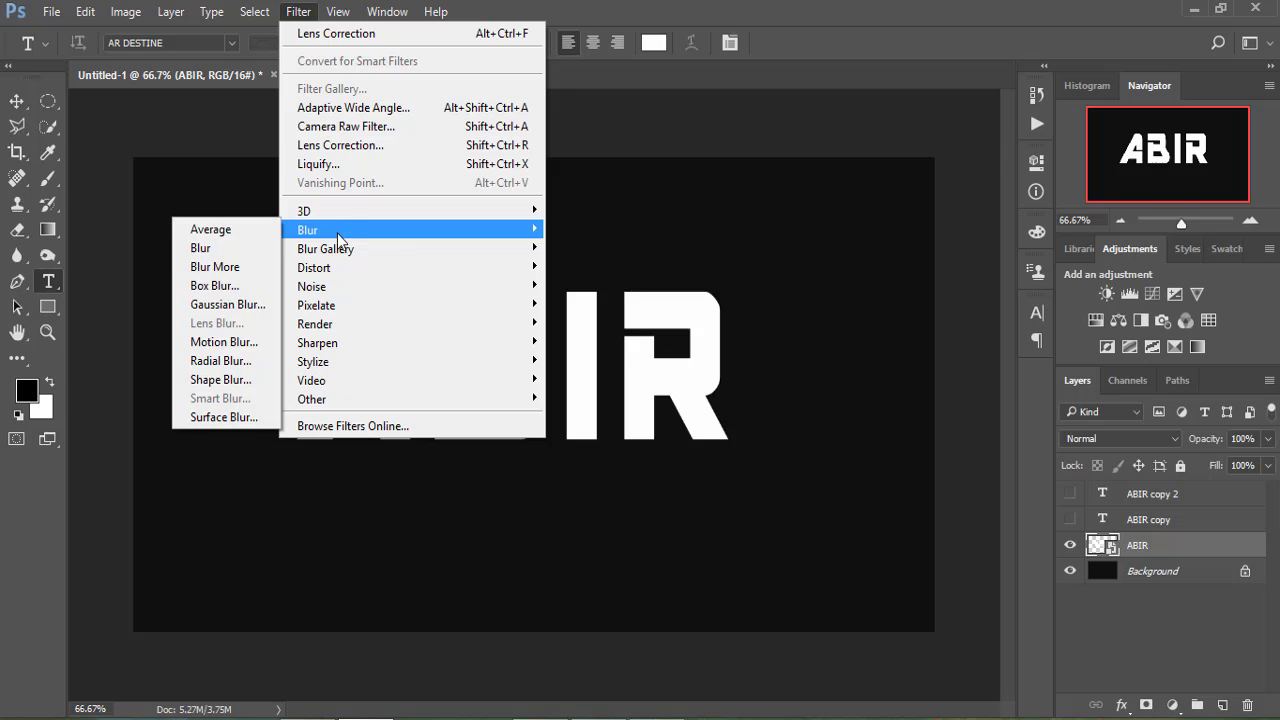
{"action": "left_click", "coordinate": [237, 360]}
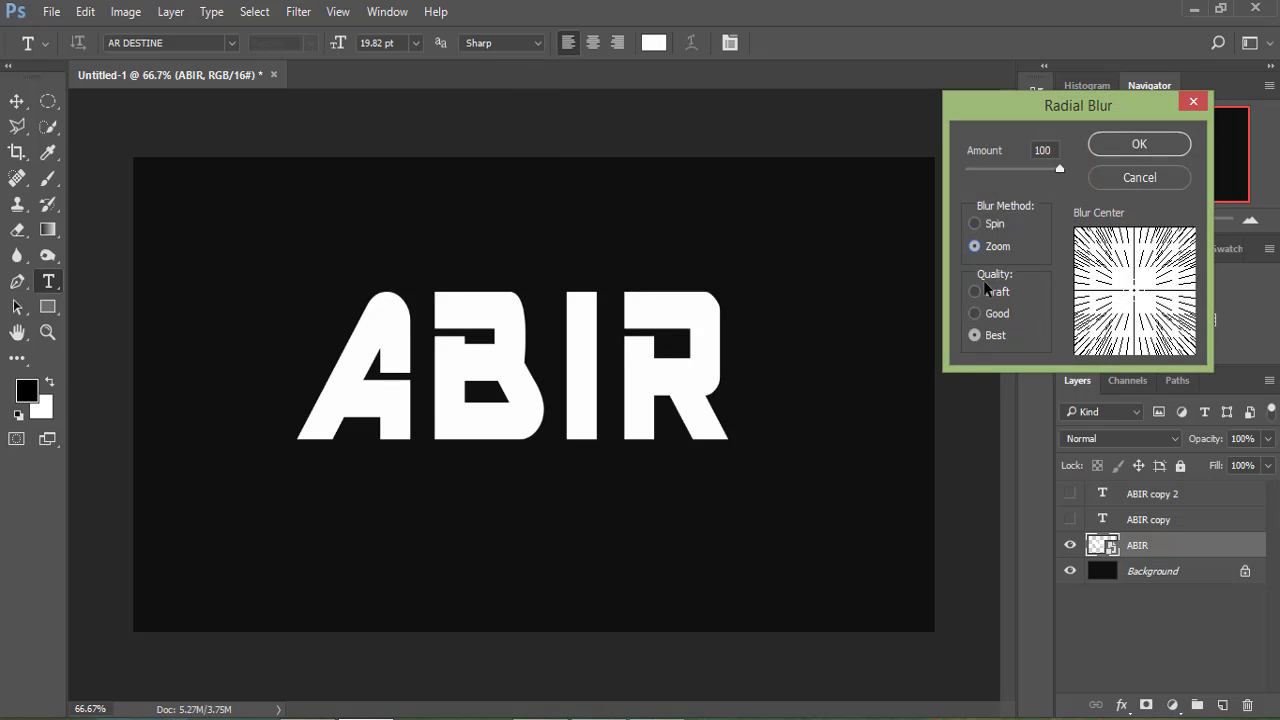
{"action": "left_click", "coordinate": [1139, 143]}
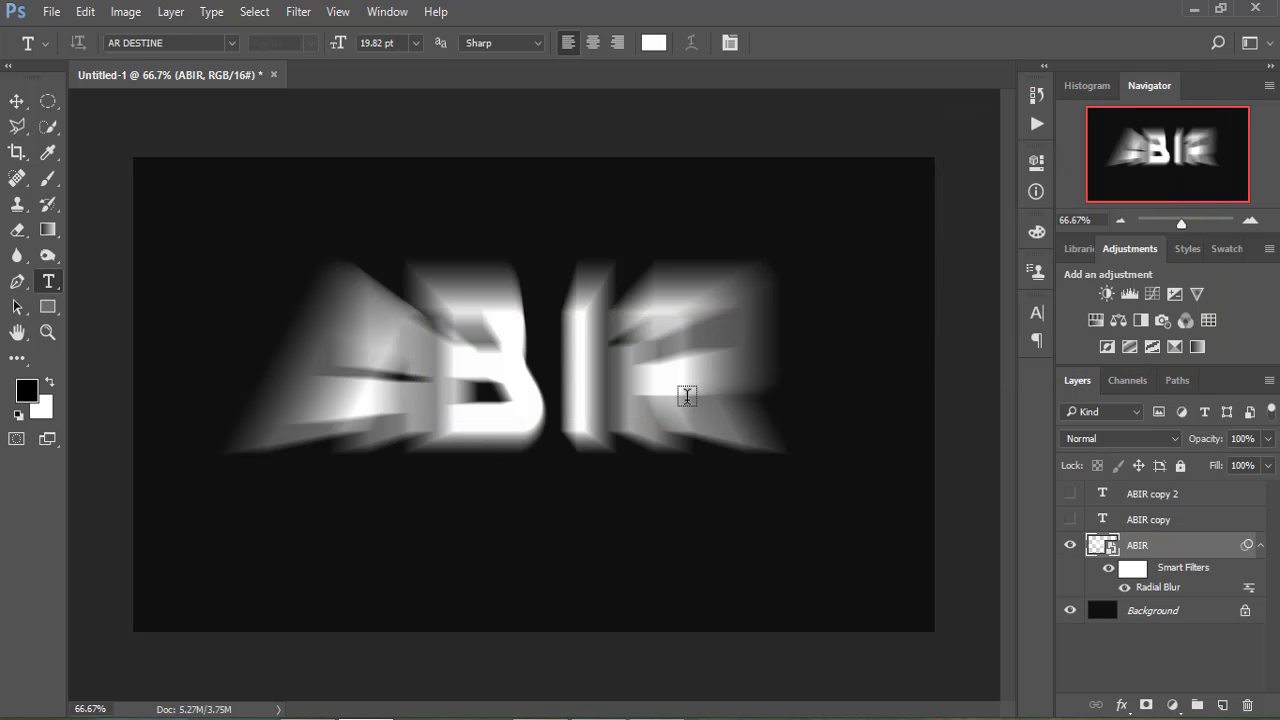
{"action": "left_click", "coordinate": [298, 12]}
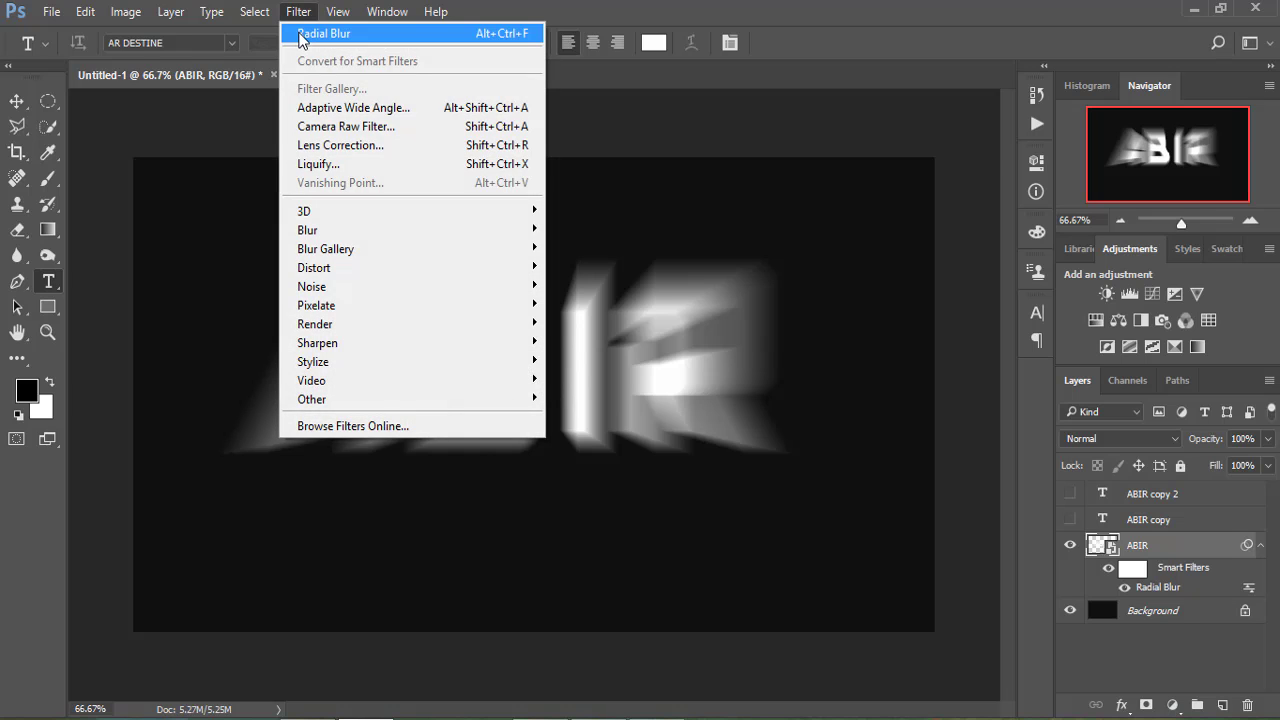
{"action": "left_click", "coordinate": [301, 36]}
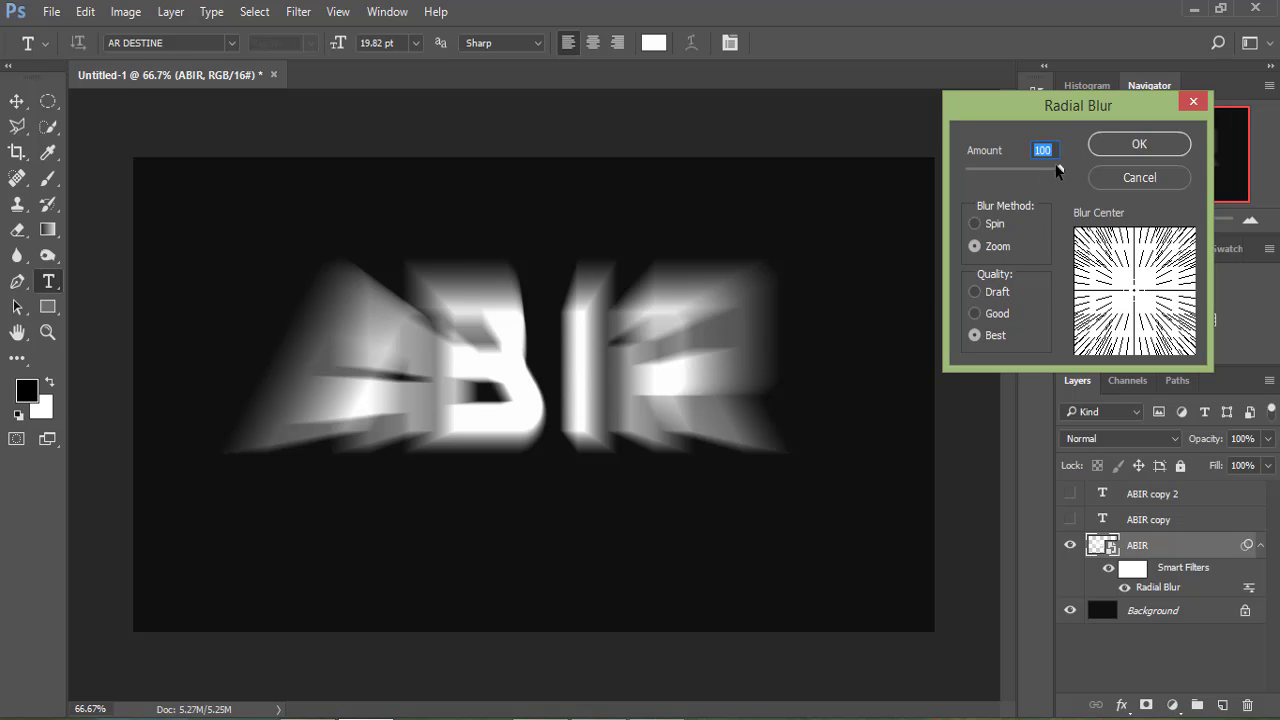
{"action": "left_click", "coordinate": [1136, 146]}
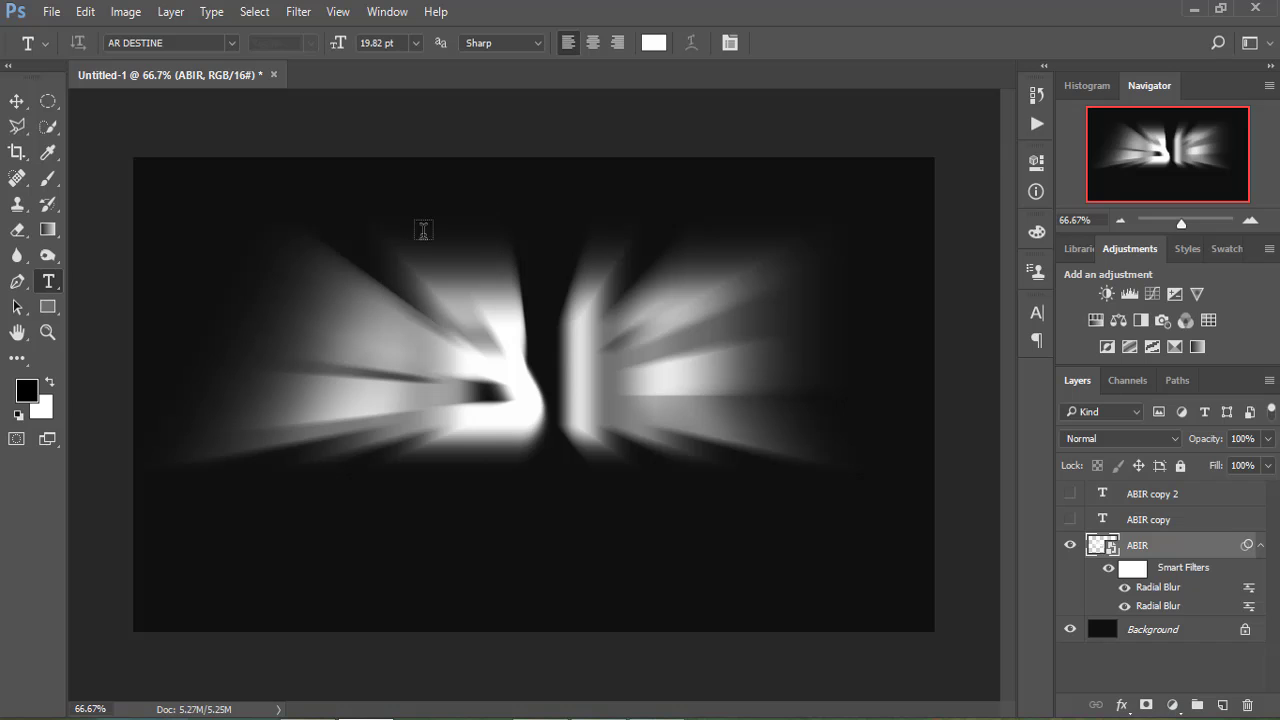
Step: Apply a third and fourth Zoom Radial Blur at Amount 100
{"action": "left_click", "coordinate": [298, 12]}
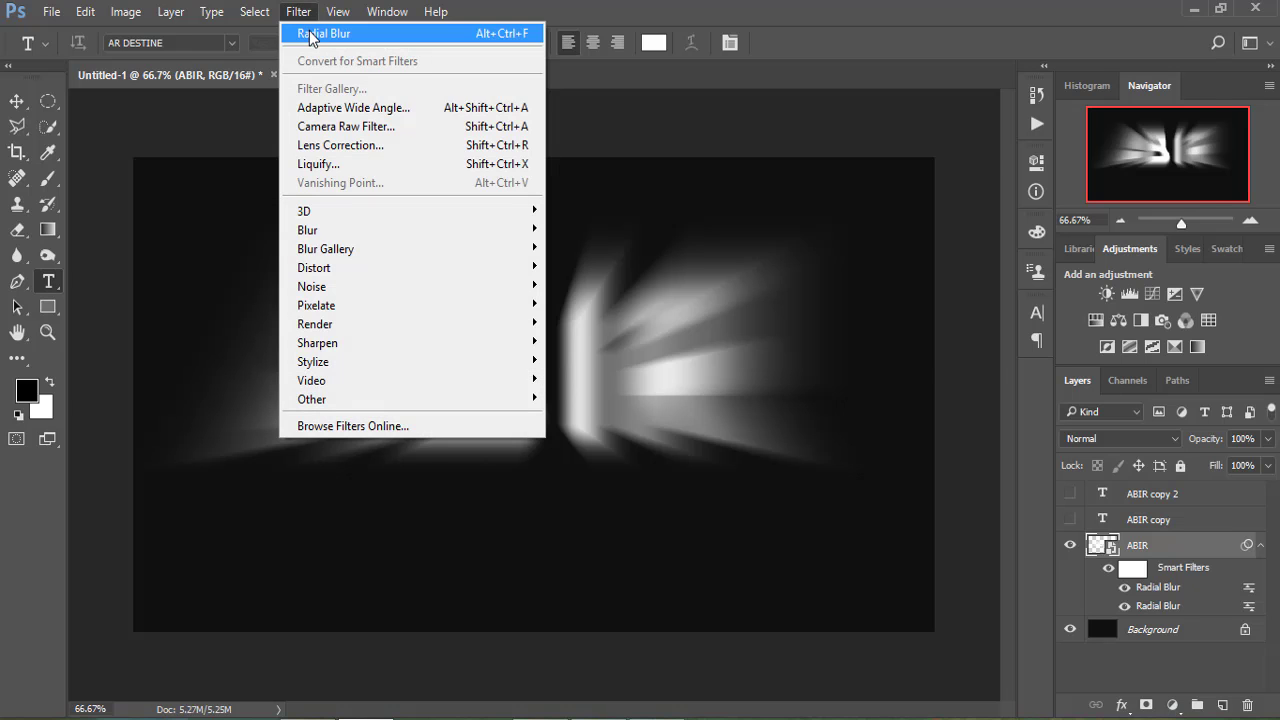
{"action": "left_click", "coordinate": [318, 34]}
{"action": "left_click", "coordinate": [1139, 144]}
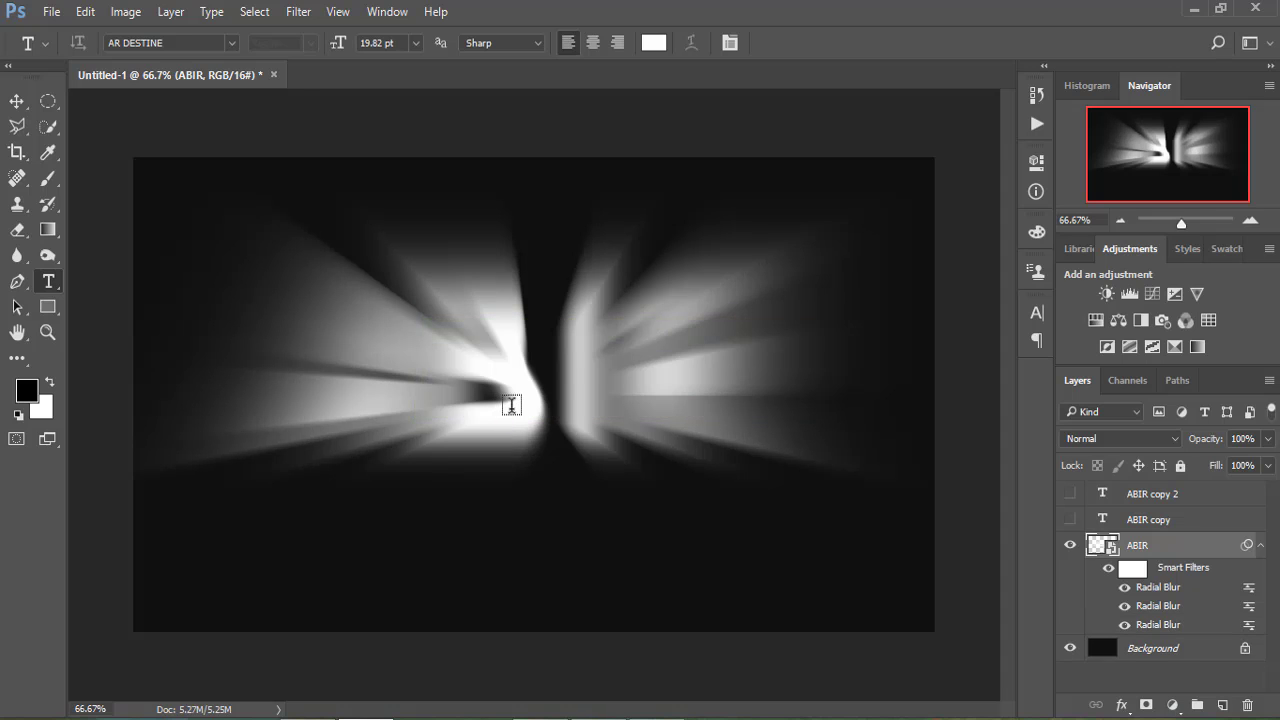
{"action": "left_click", "coordinate": [298, 12]}
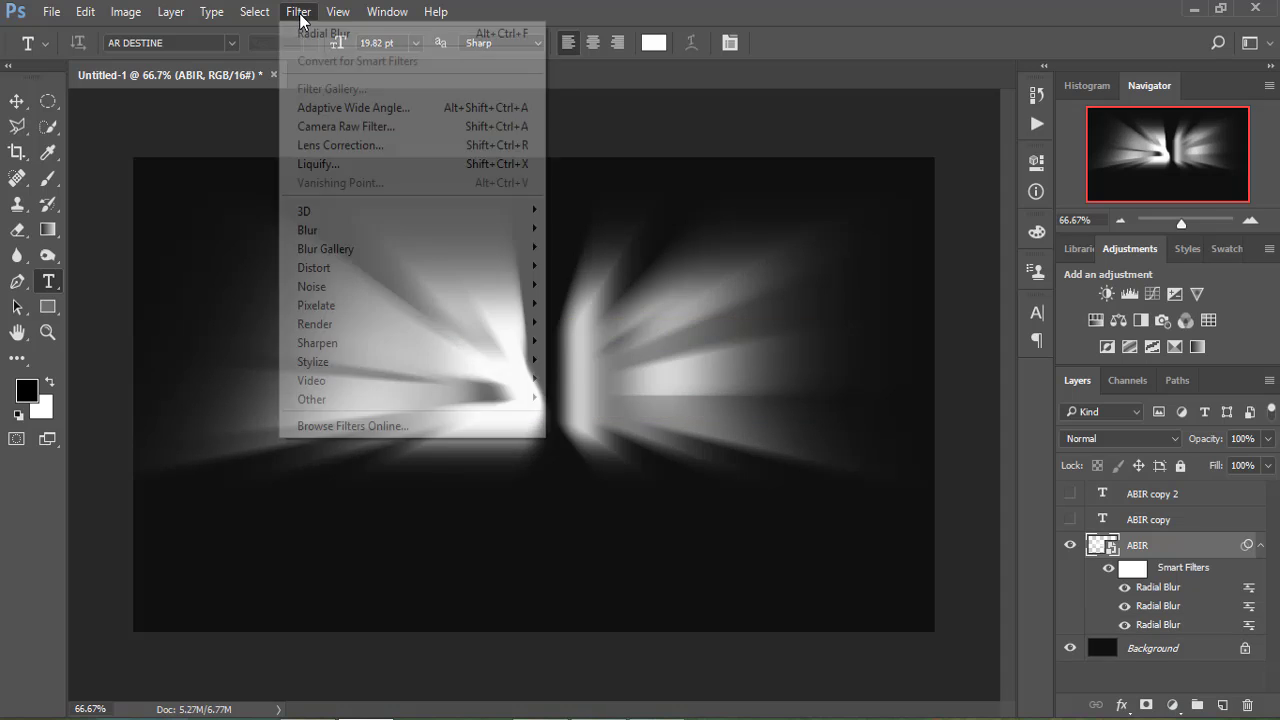
{"action": "left_click", "coordinate": [316, 35]}
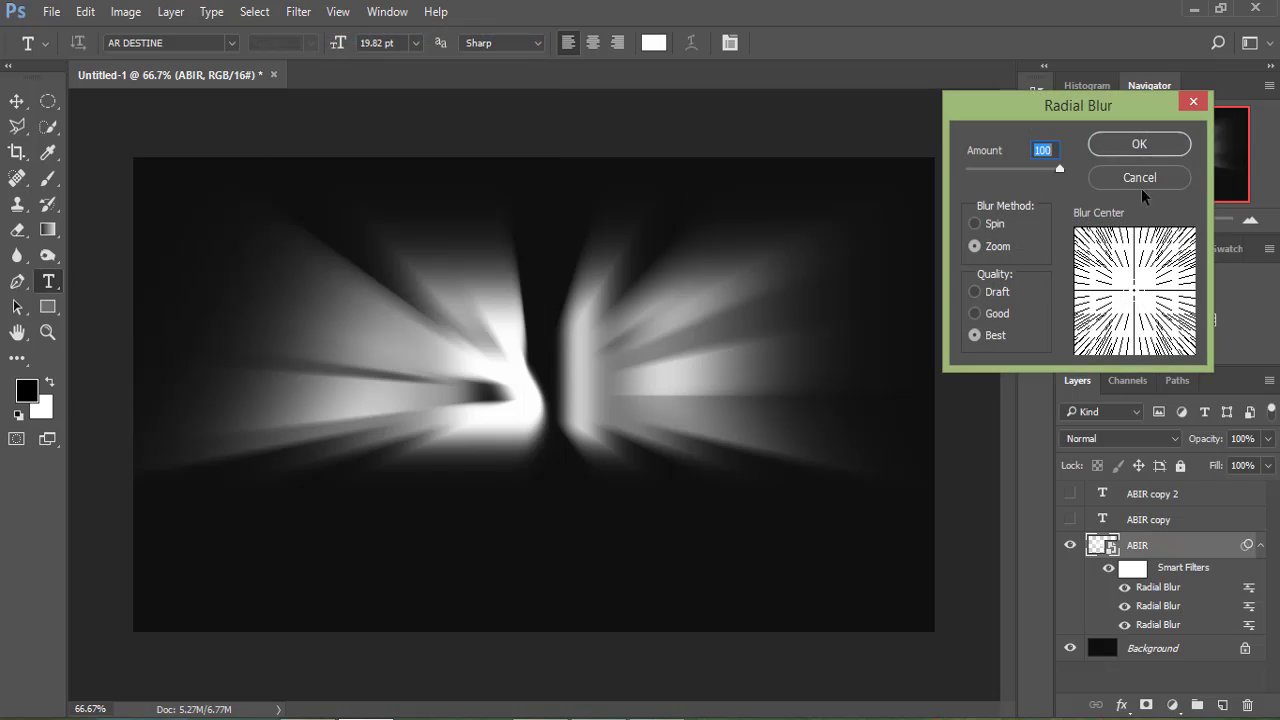
{"action": "left_click", "coordinate": [1142, 143]}
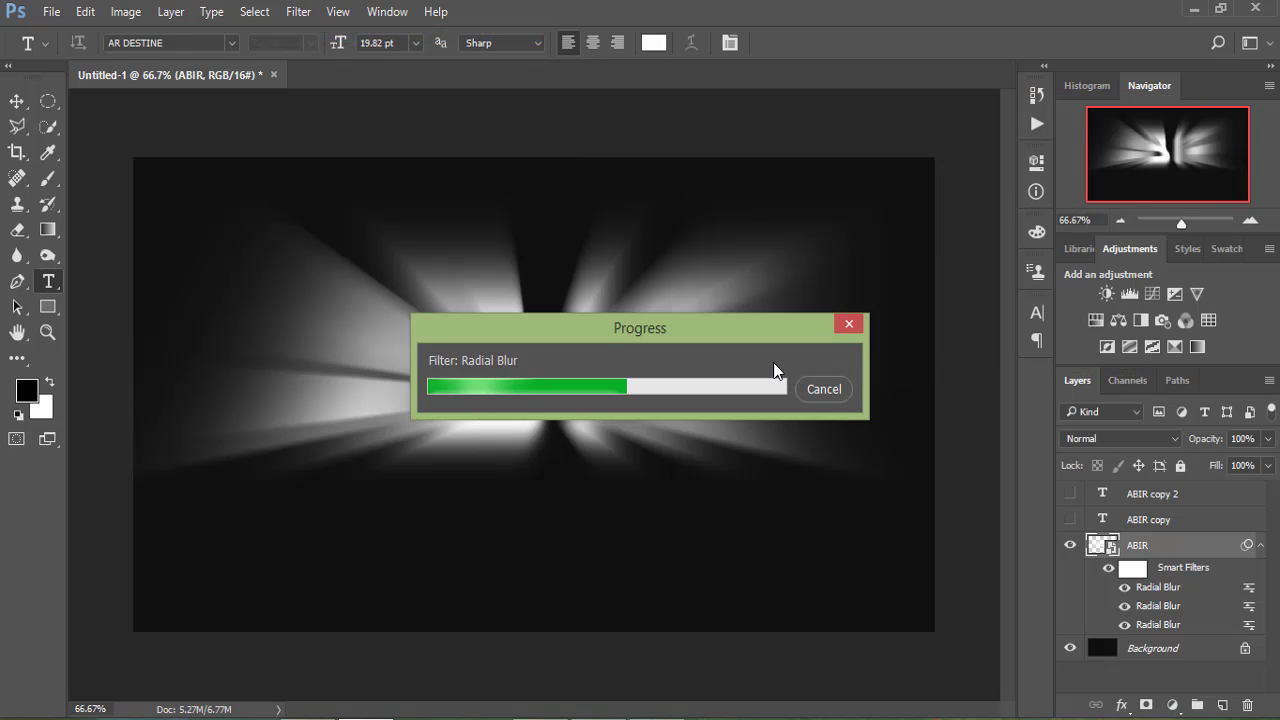
Step: Collapse ABIR's smart filters, show both ABIR copies, and select ABIR copy
{"action": "left_click", "coordinate": [1262, 548]}
{"action": "left_click", "coordinate": [1071, 520]}
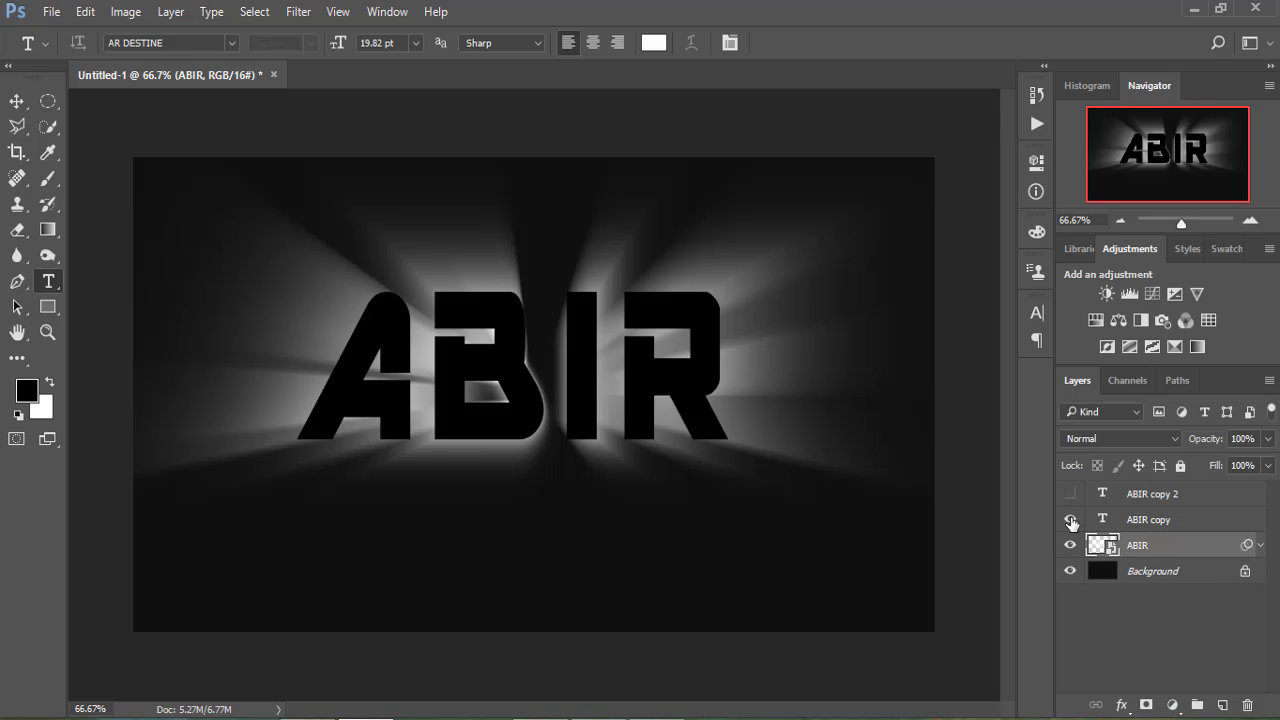
{"action": "left_click", "coordinate": [1070, 494]}
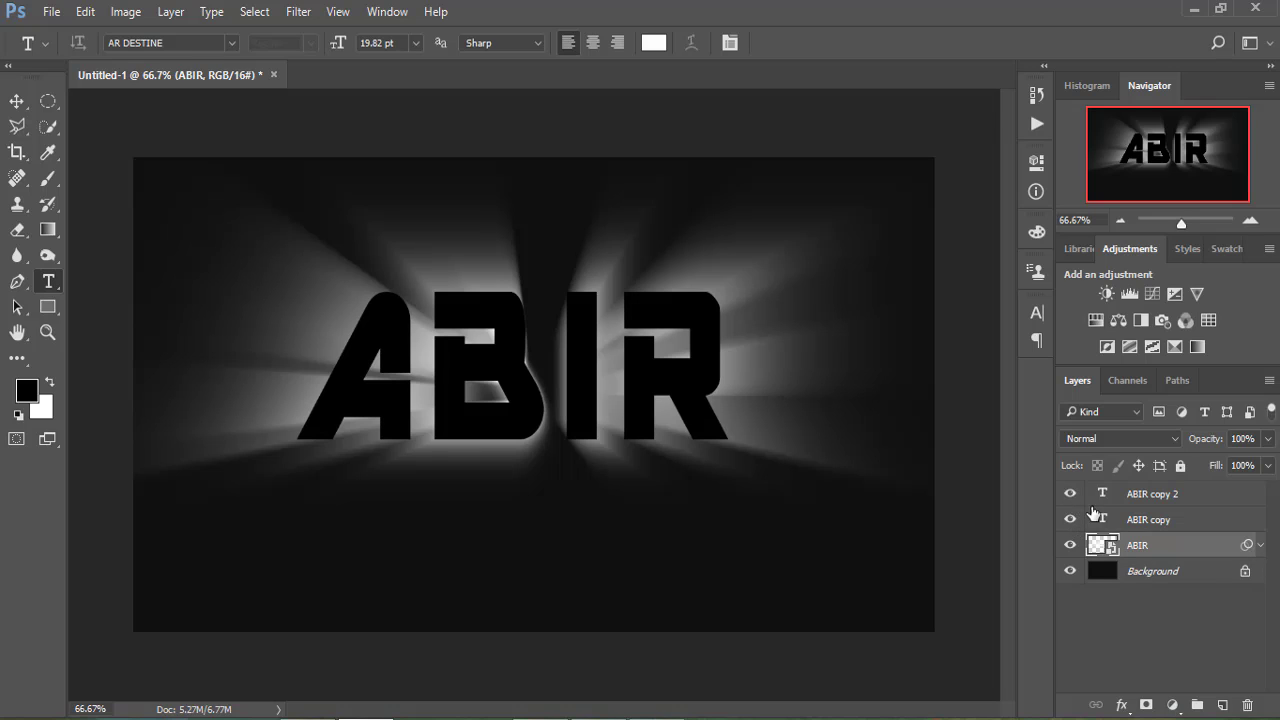
{"action": "left_click", "coordinate": [1157, 522]}
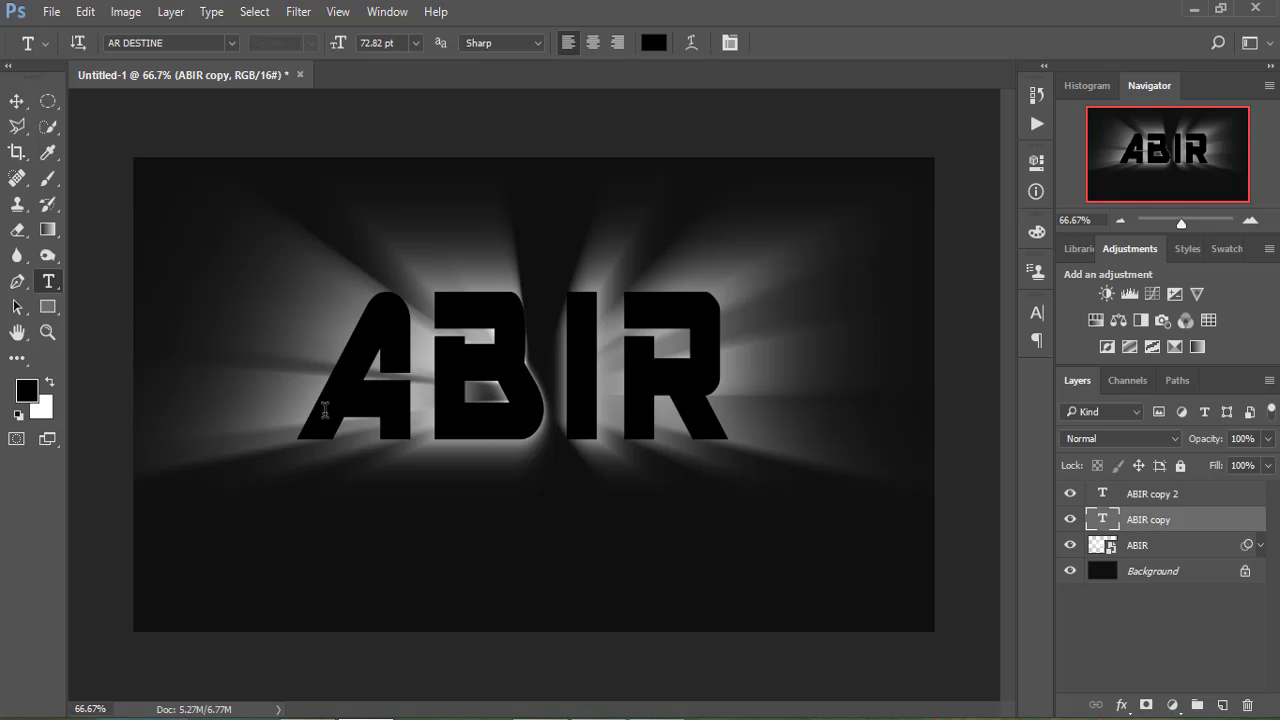
Step: Flip ABIR copy vertically, move it below the lettering, and stretch it downward as a reflection
{"action": "left_click", "coordinate": [85, 11]}
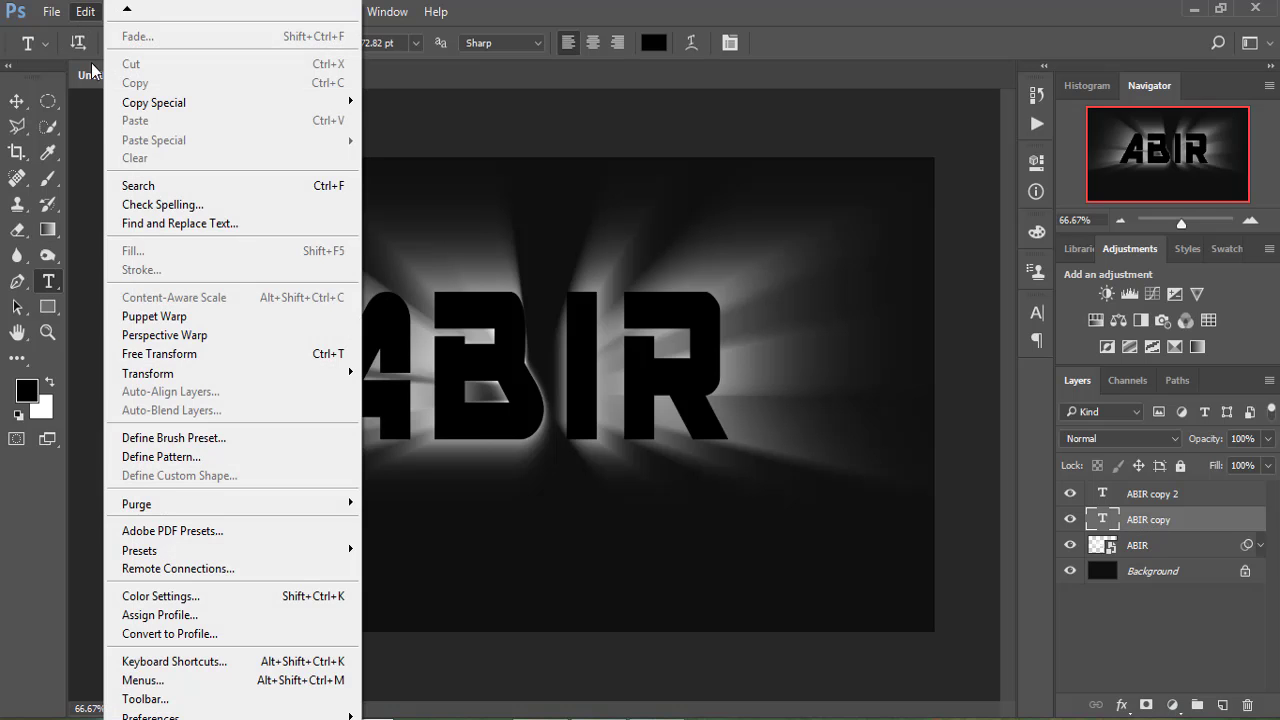
{"action": "left_click", "coordinate": [179, 354]}
{"action": "right_click", "coordinate": [591, 383]}
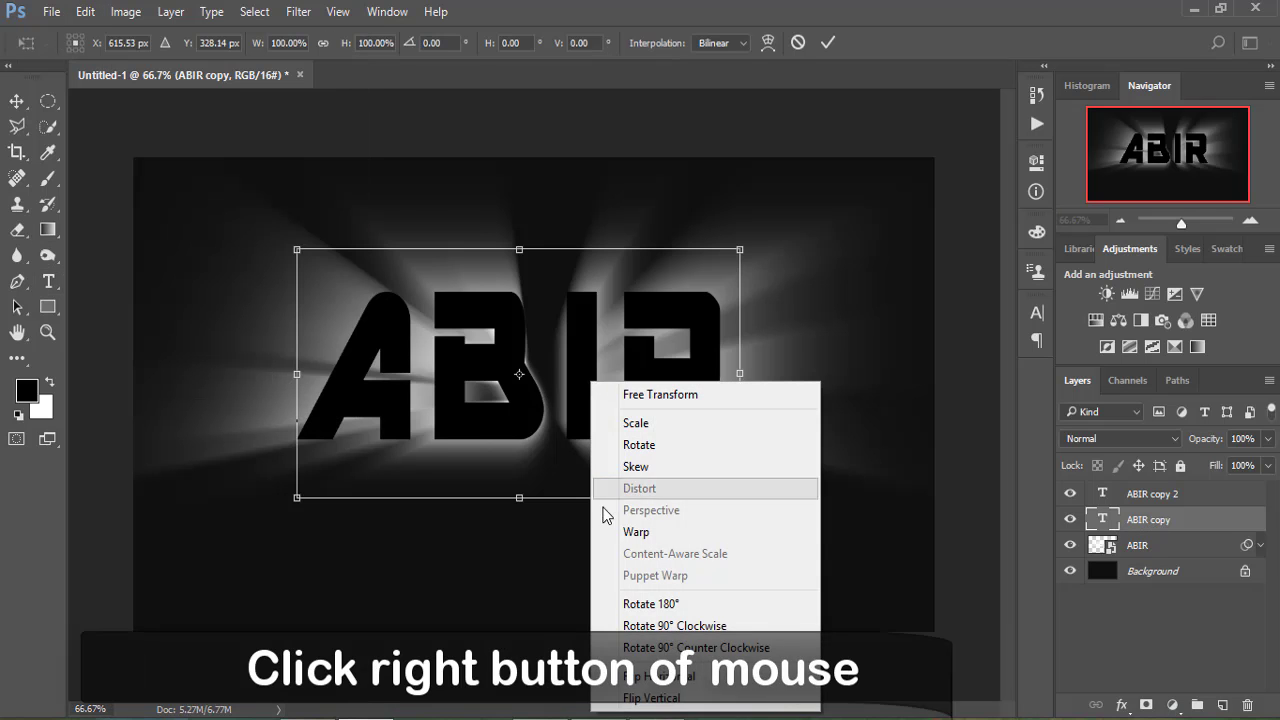
{"action": "left_click", "coordinate": [666, 699]}
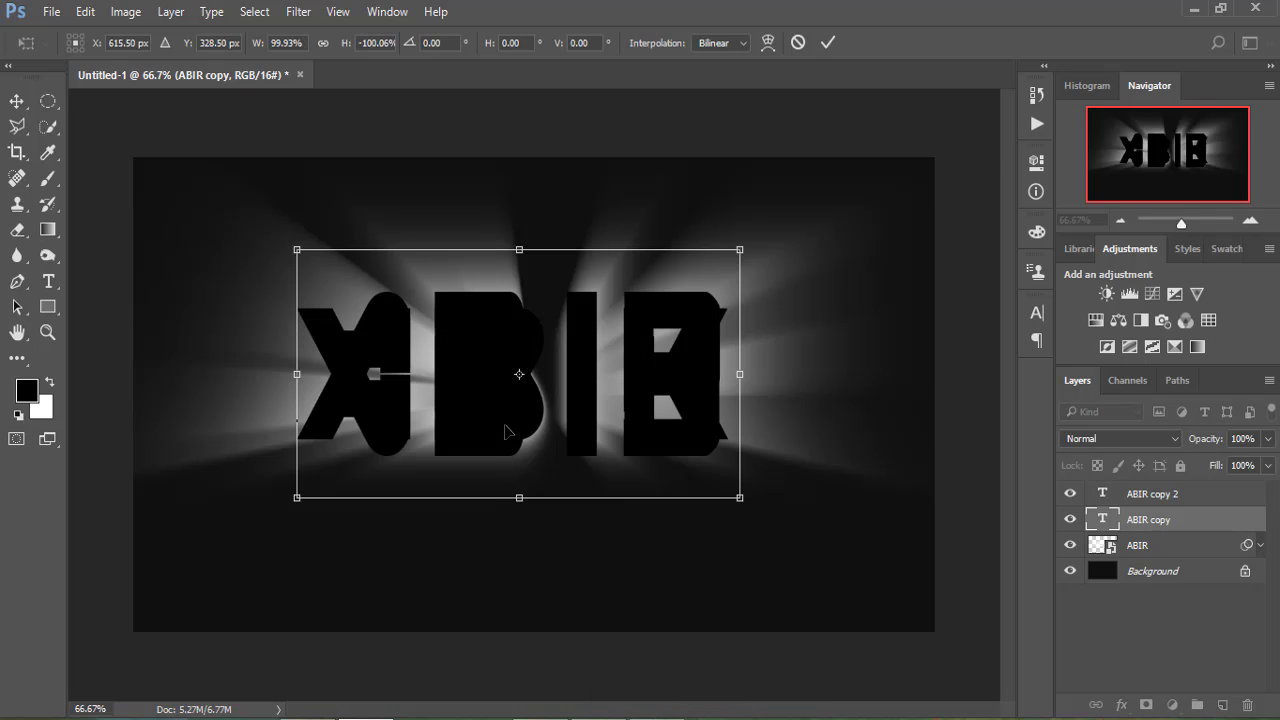
{"action": "left_click_drag", "start_coordinate": [507, 431], "coordinate": [501, 542]}
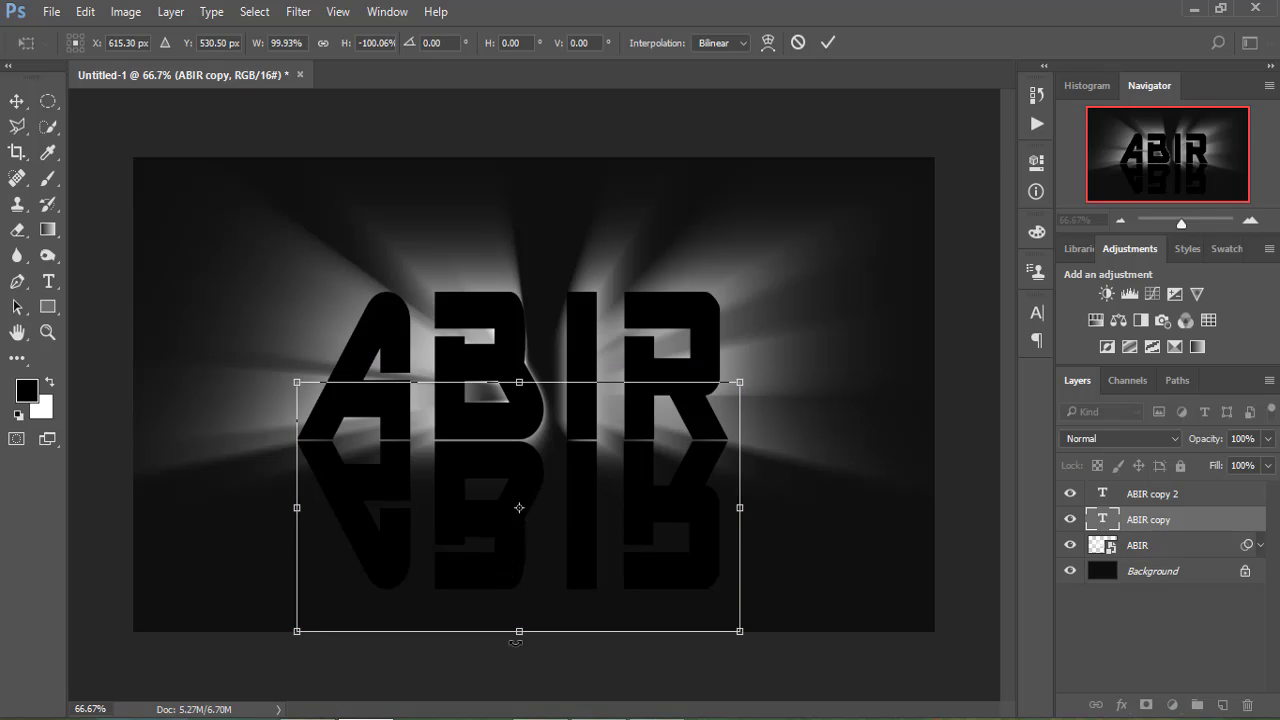
{"action": "mouse_move", "coordinate": [515, 641]}
{"action": "left_mouse_down"}
{"action": "mouse_move", "coordinate": [517, 675]}
{"action": "mouse_move", "coordinate": [507, 613]}
{"action": "left_mouse_up"}
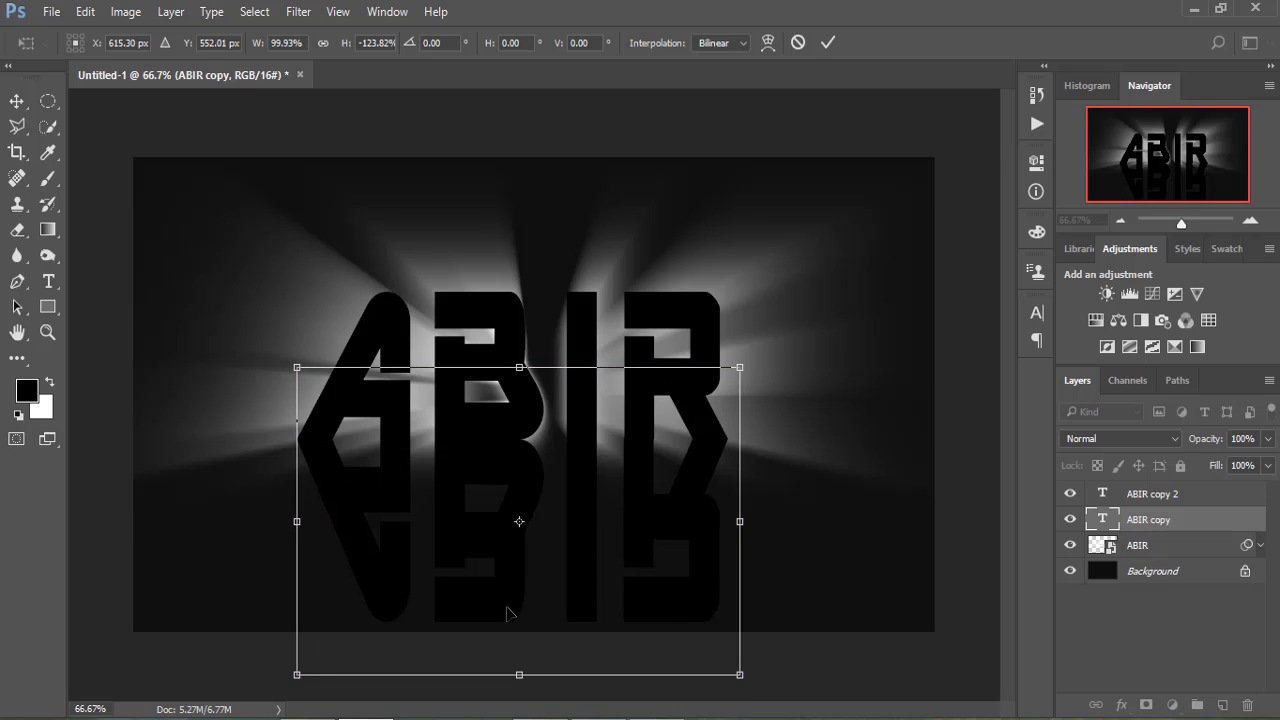
{"action": "left_click", "coordinate": [828, 43]}
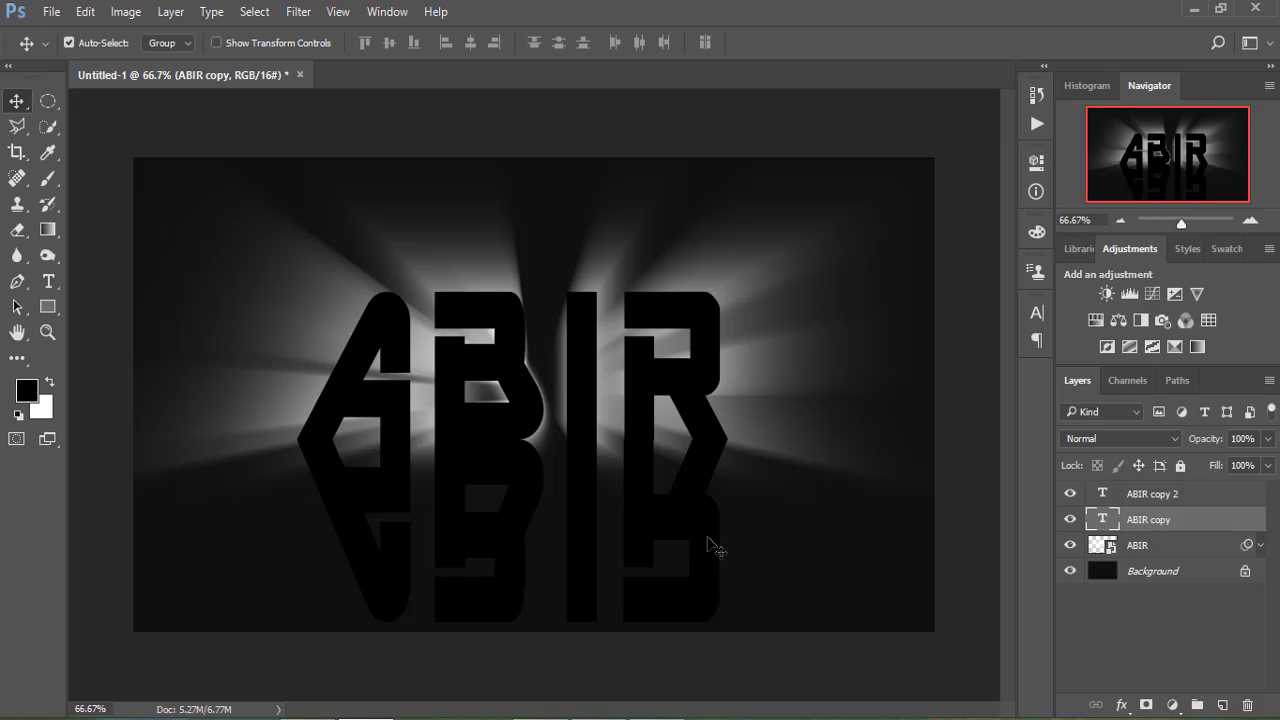
Step: Convert ABIR copy to a smart object and spread its bottom corners with a perspective transform
{"action": "right_click", "coordinate": [1148, 521]}
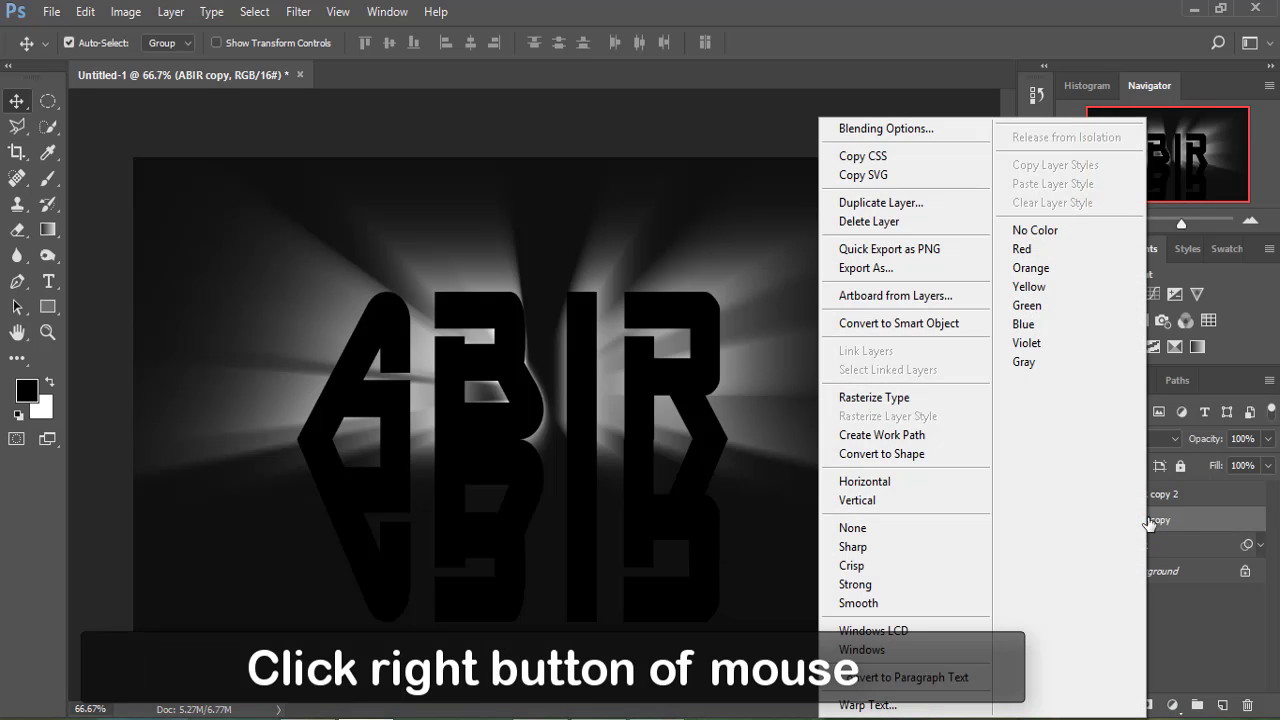
{"action": "left_click", "coordinate": [917, 324]}
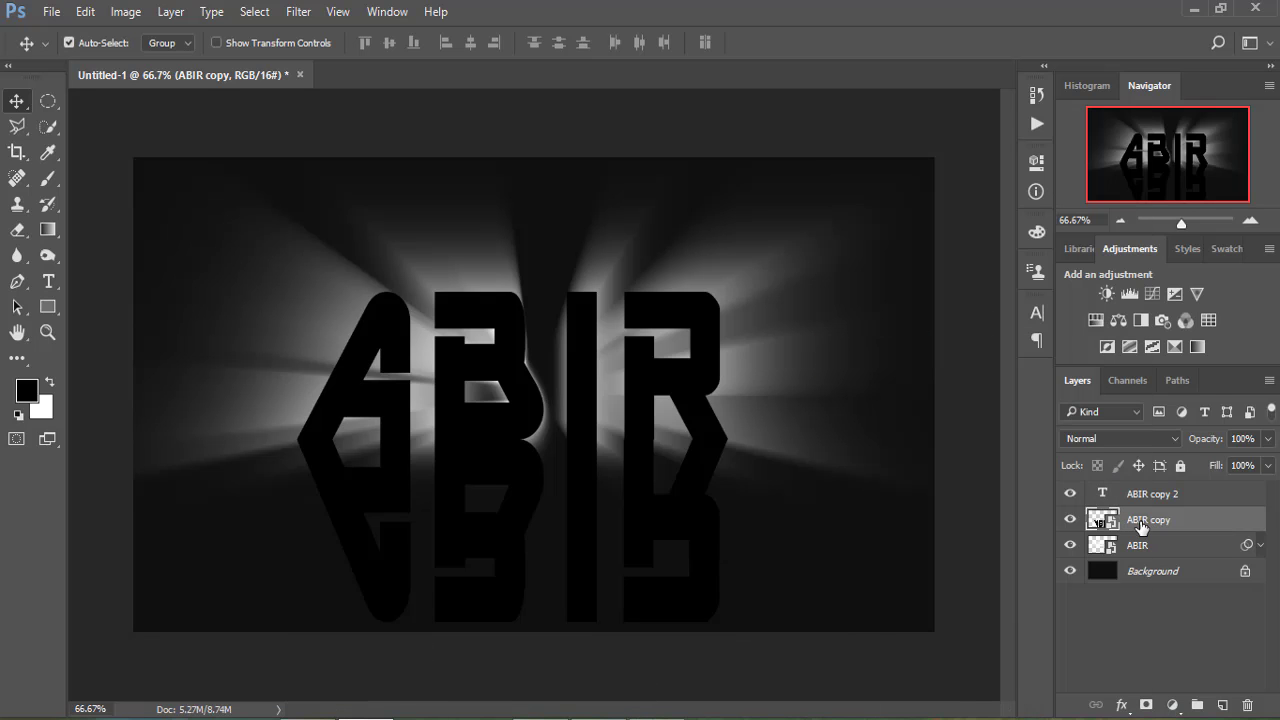
{"action": "left_click", "coordinate": [85, 11]}
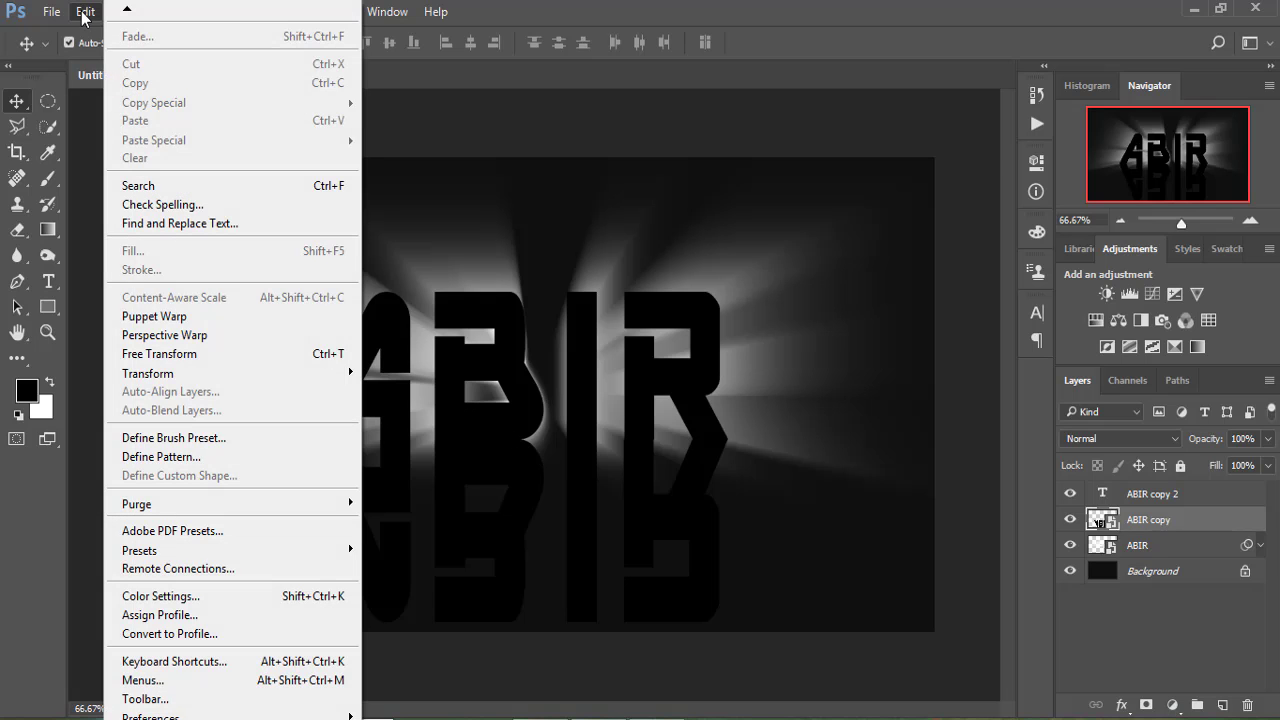
{"action": "mouse_move", "coordinate": [148, 373]}
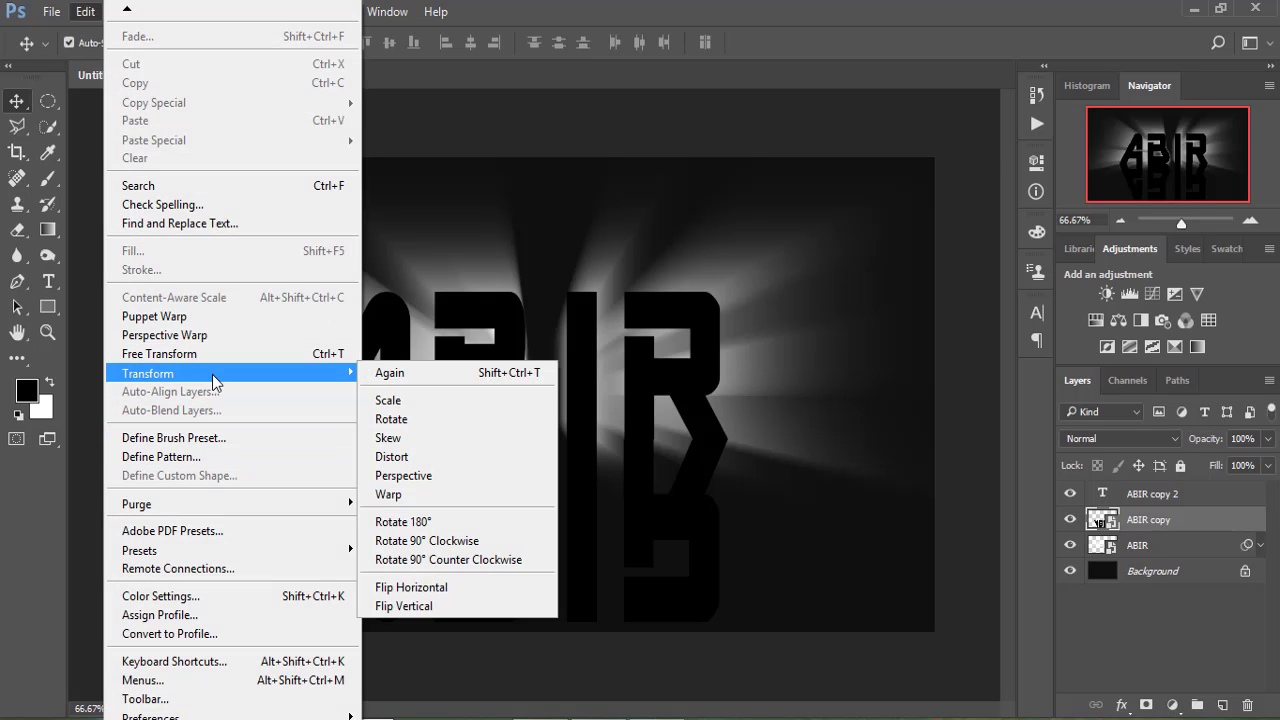
{"action": "left_click", "coordinate": [405, 476]}
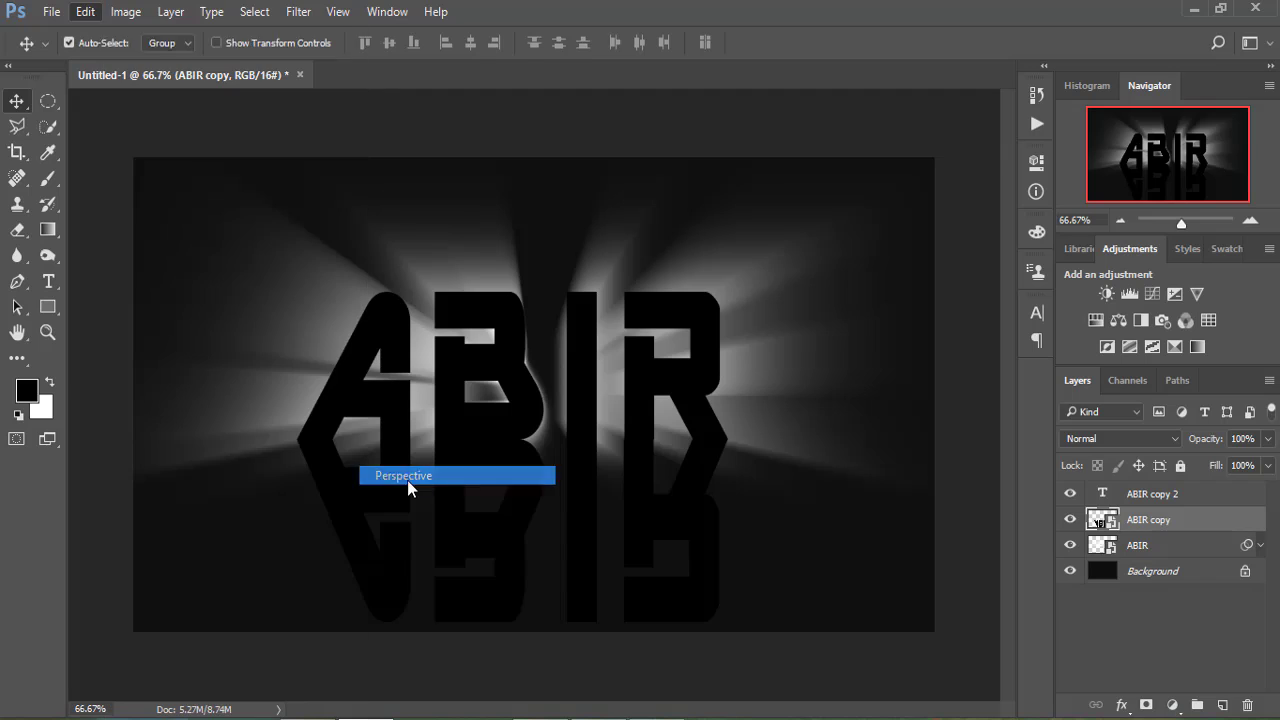
{"action": "left_click_drag", "start_coordinate": [729, 627], "coordinate": [894, 457]}
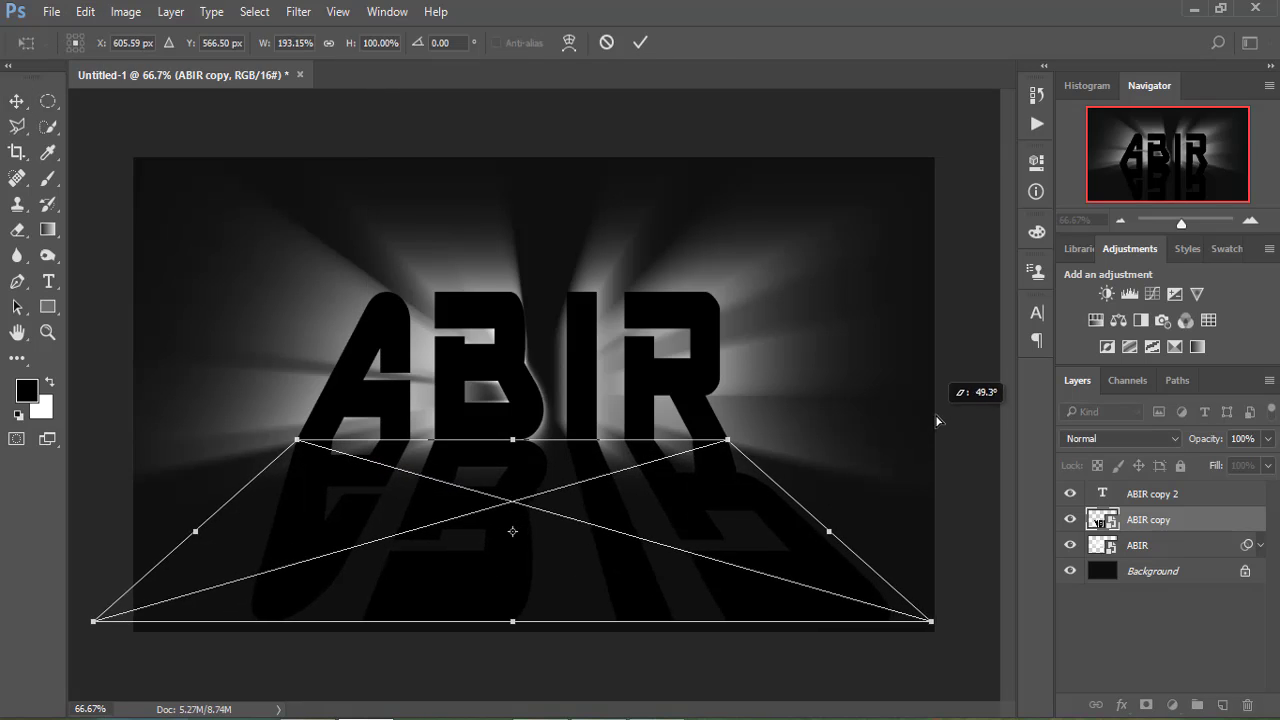
{"action": "left_click_drag", "start_coordinate": [894, 457], "coordinate": [923, 423]}
Step: Widen the perspective base to about 345% beyond the canvas edges and commit it
{"action": "key", "text": "ctrl+minus"}
{"action": "scroll", "coordinate": [645, 594], "scroll_direction": "down", "scroll_amount": 3}
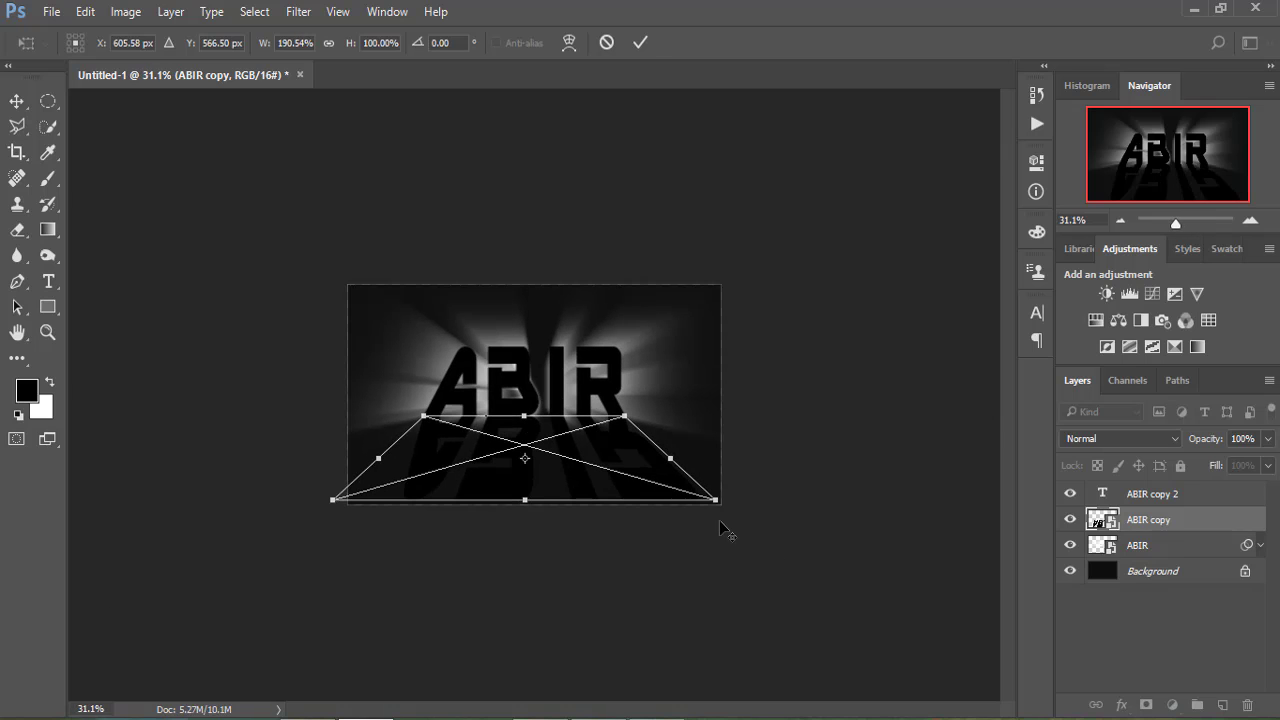
{"action": "left_click_drag", "start_coordinate": [718, 502], "coordinate": [803, 389]}
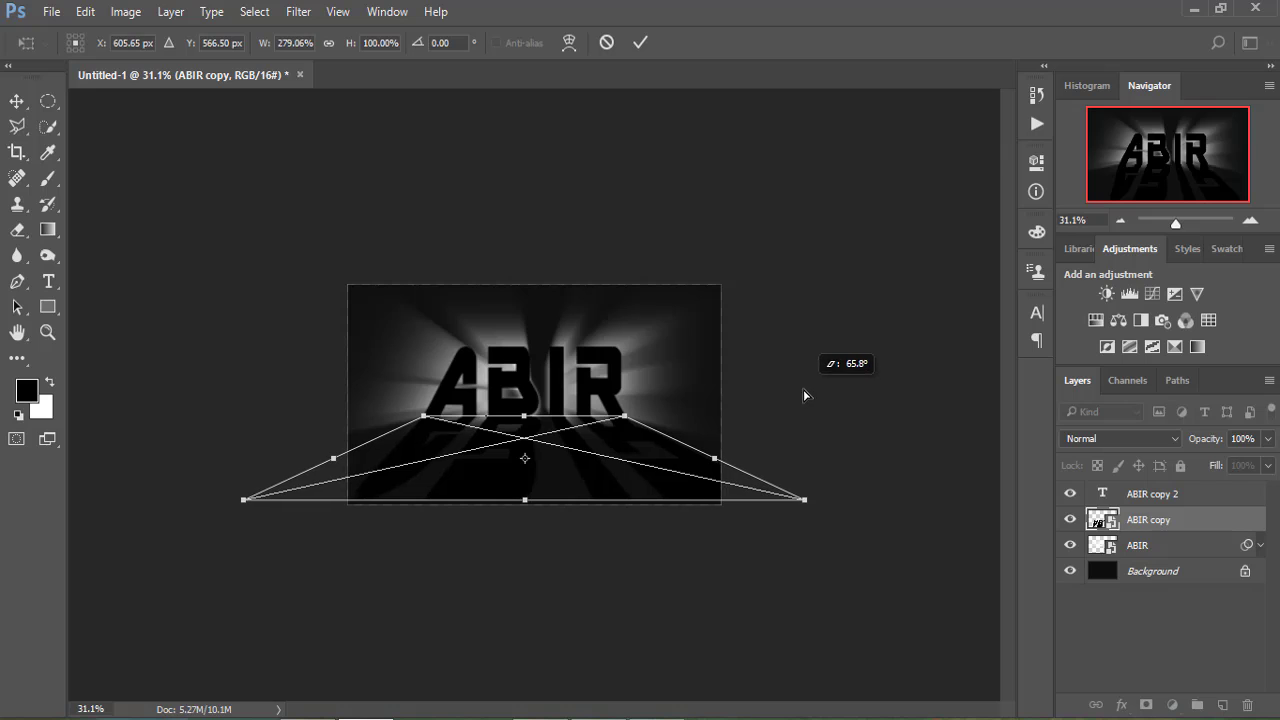
{"action": "left_click_drag", "start_coordinate": [240, 501], "coordinate": [176, 425]}
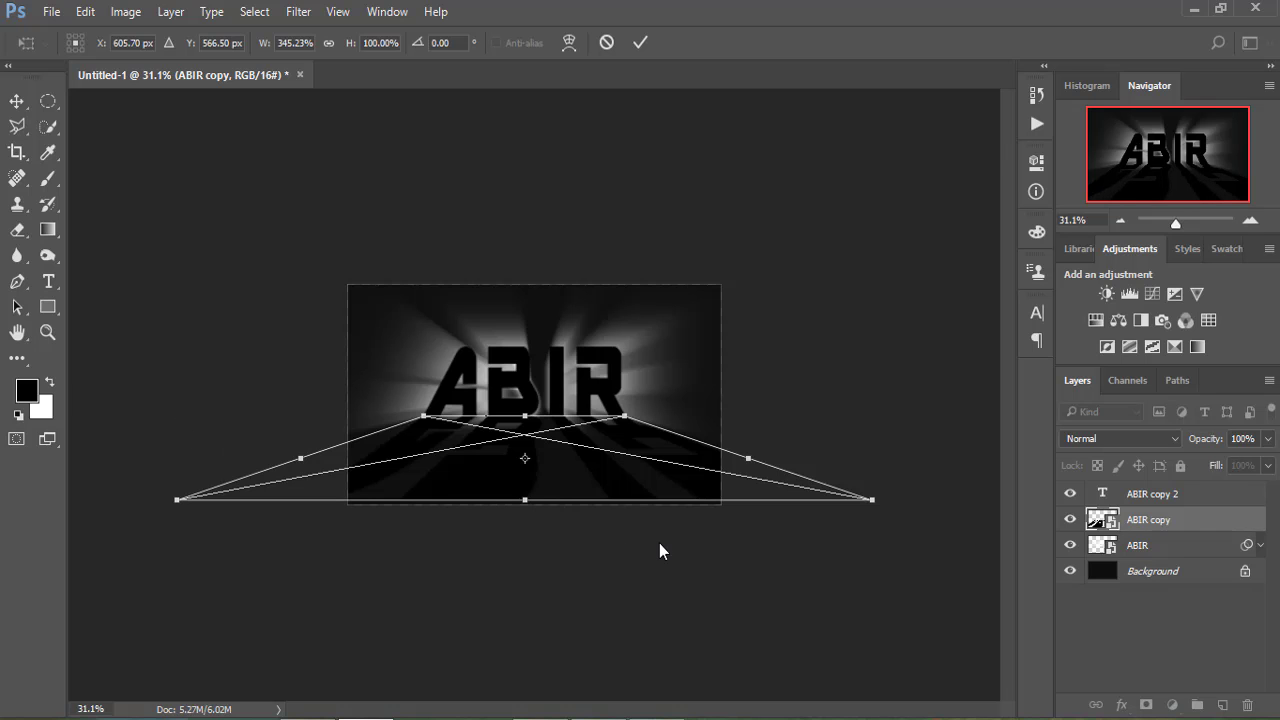
{"action": "scroll", "coordinate": [590, 360], "scroll_direction": "up", "scroll_amount": 1}
{"action": "scroll", "coordinate": [590, 360], "scroll_direction": "up", "scroll_amount": 1}
{"action": "scroll", "coordinate": [590, 360], "scroll_direction": "up", "scroll_amount": 1}
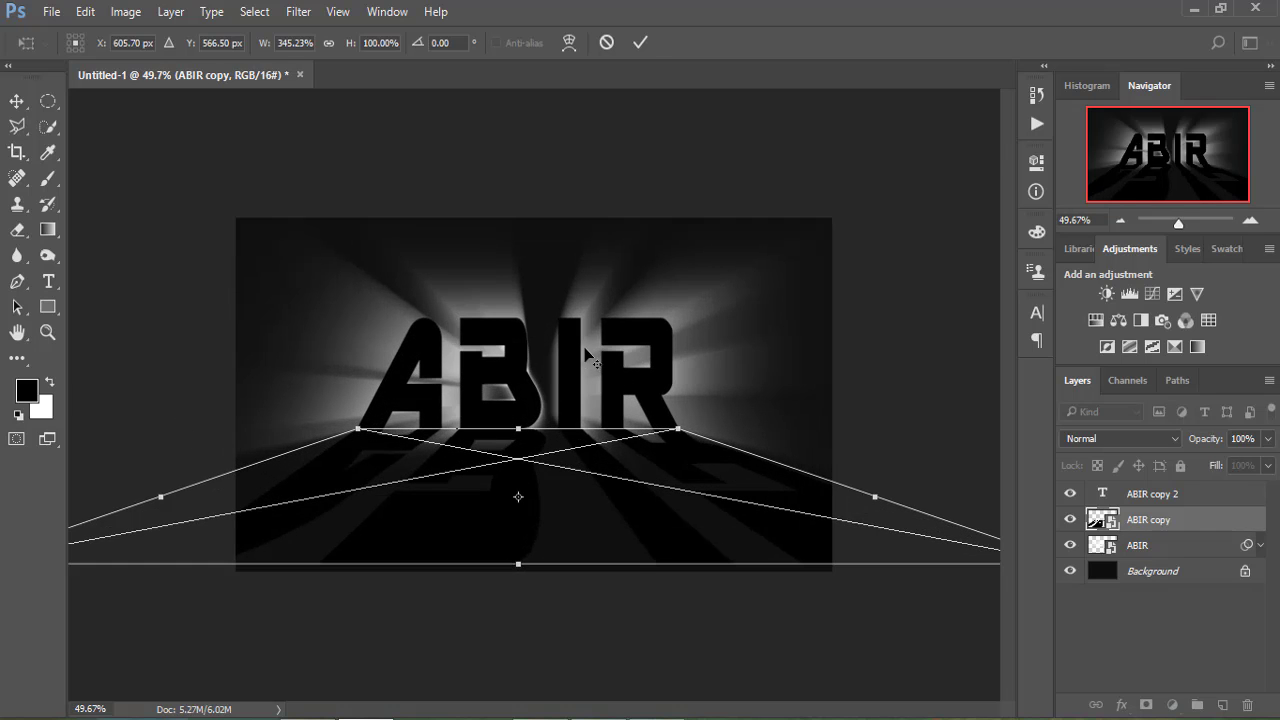
{"action": "scroll", "coordinate": [590, 360], "scroll_direction": "up", "scroll_amount": 1}
{"action": "left_click", "coordinate": [639, 45]}
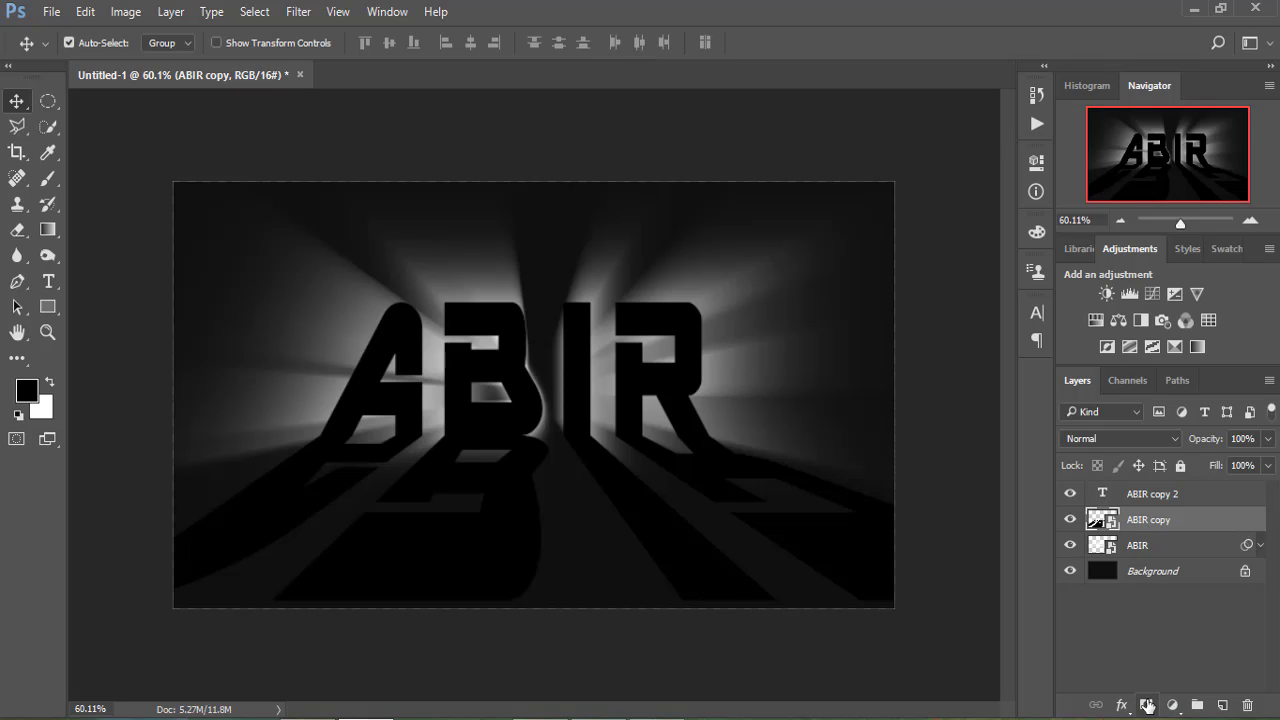
Step: Mask ABIR copy with a black-to-transparent gradient so the reflection fades toward the canvas bottom
{"action": "left_click", "coordinate": [1146, 705]}
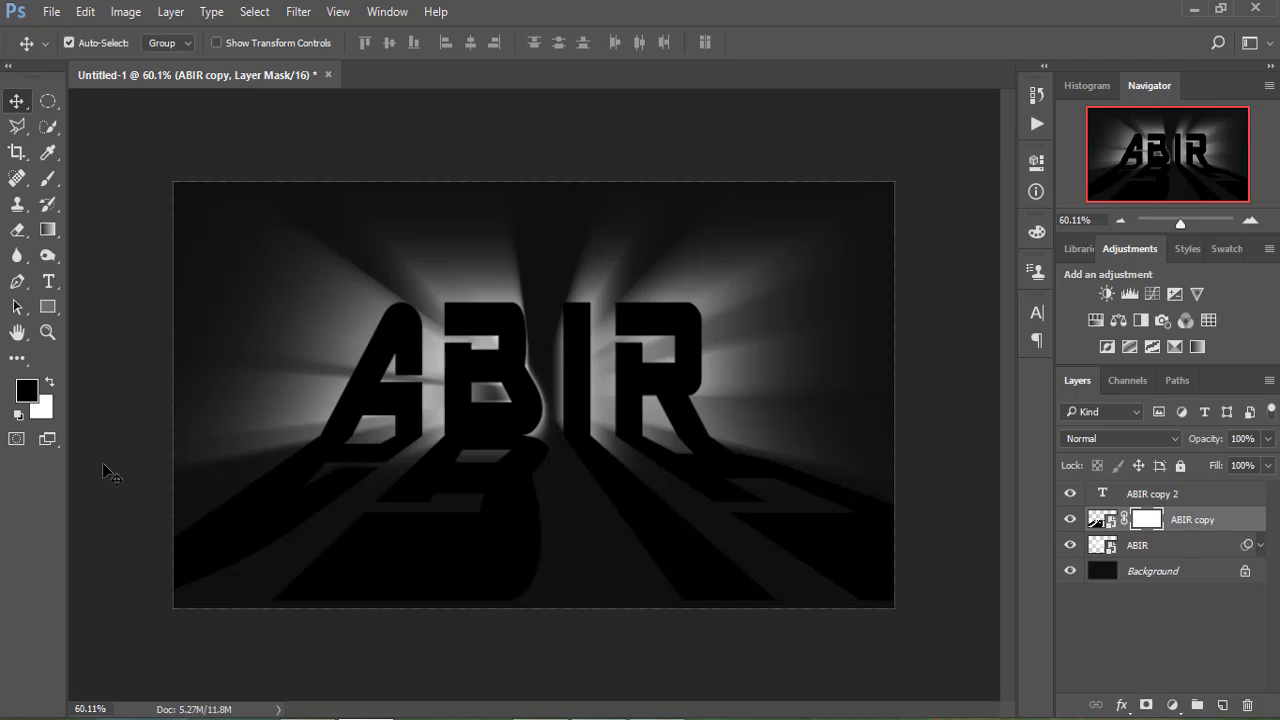
{"action": "left_click", "coordinate": [49, 230]}
{"action": "right_click", "coordinate": [53, 233]}
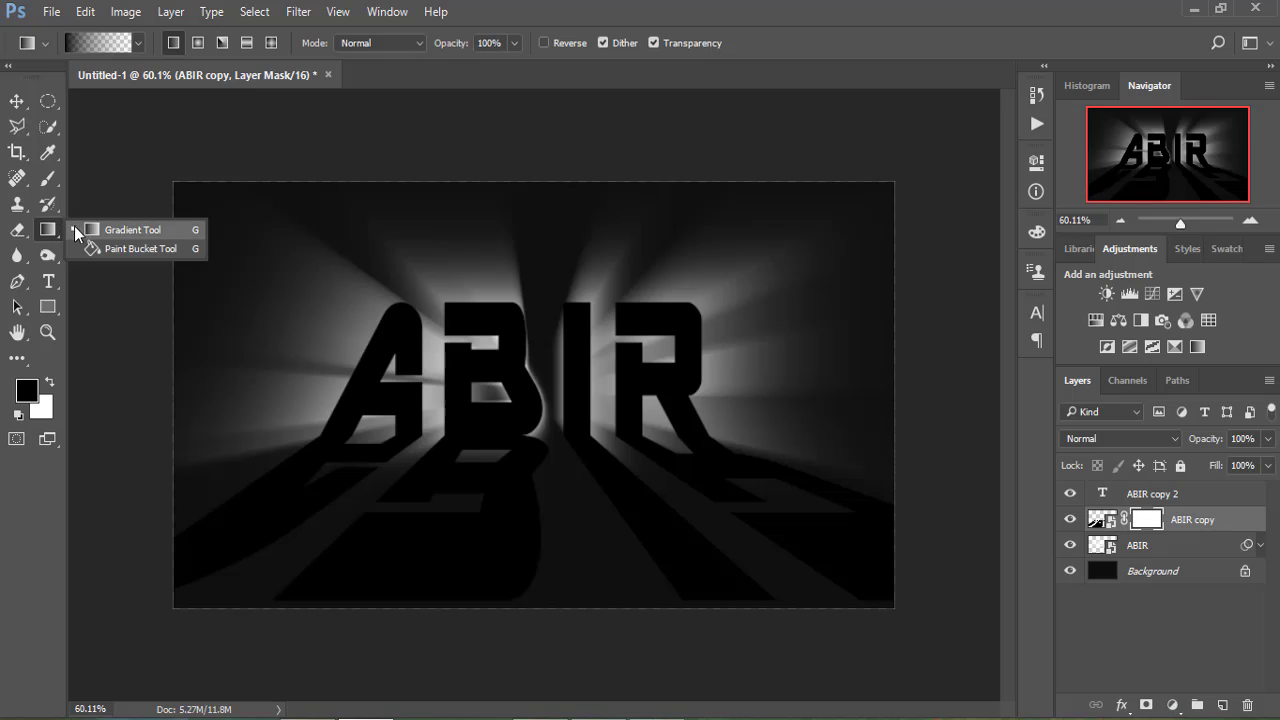
{"action": "left_click", "coordinate": [90, 228]}
{"action": "left_click", "coordinate": [138, 42]}
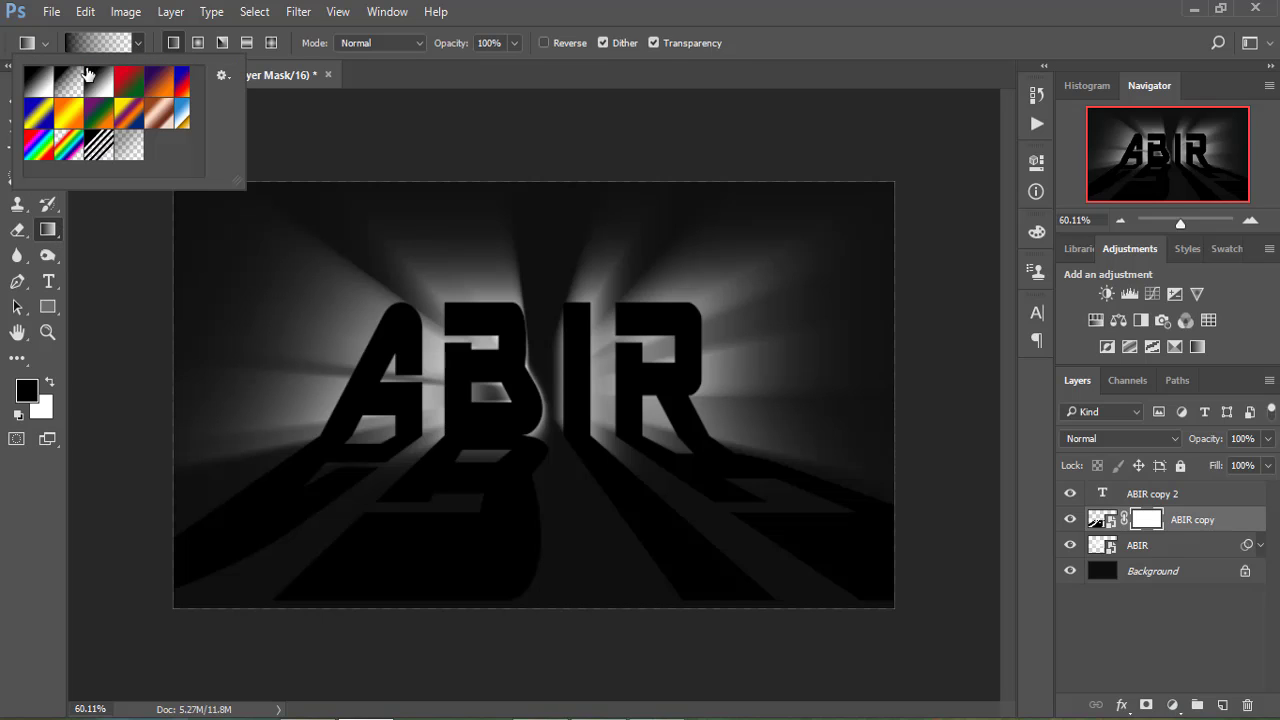
{"action": "left_click", "coordinate": [138, 43]}
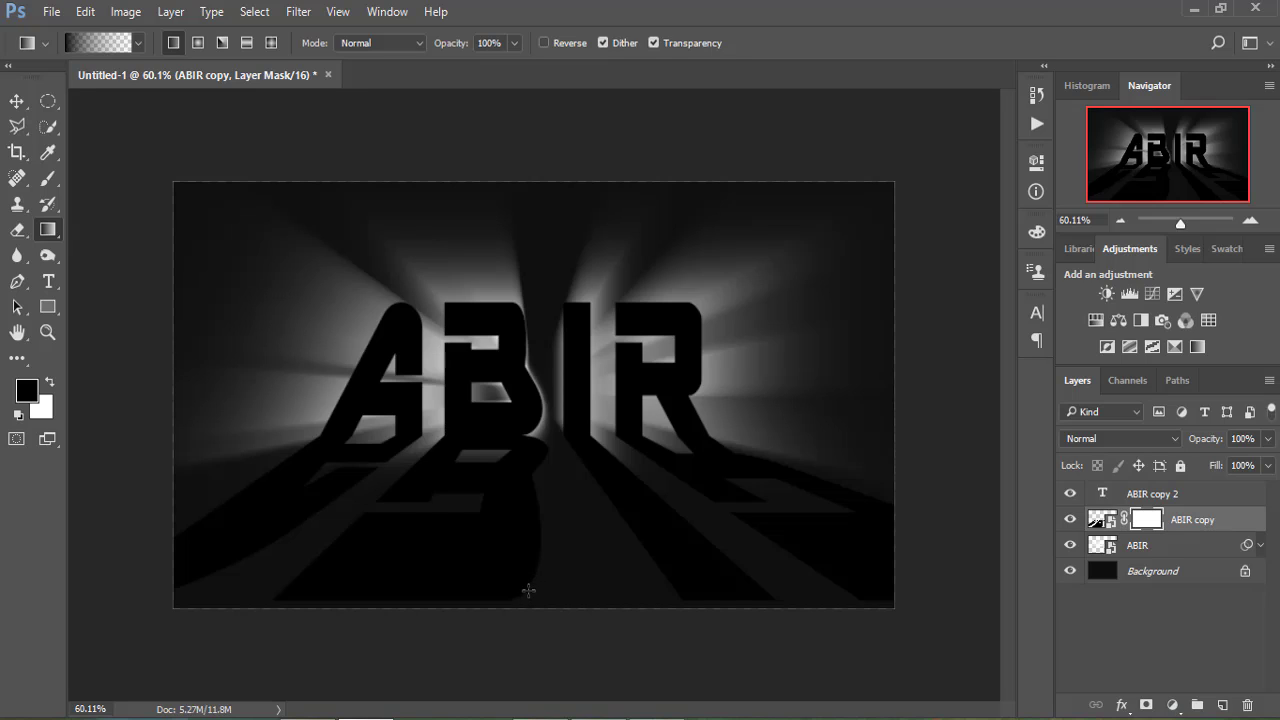
{"action": "left_click_drag", "start_coordinate": [528, 591], "coordinate": [530, 440]}
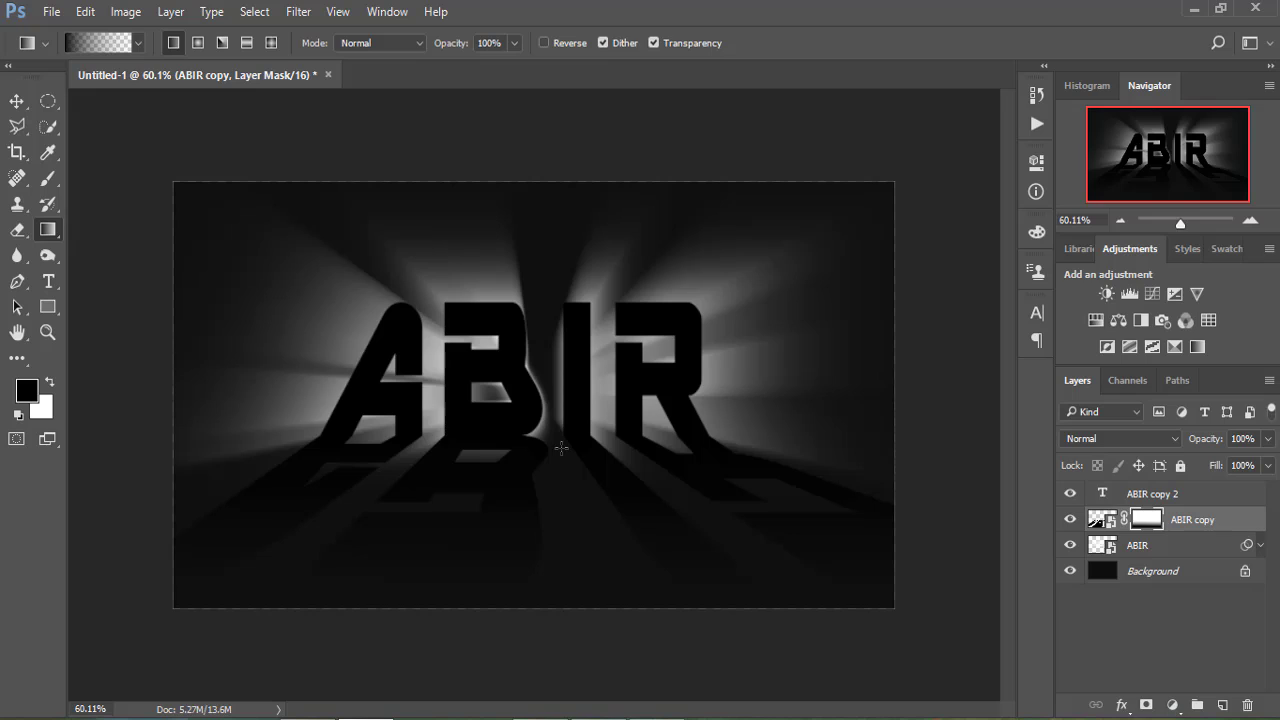
{"action": "left_click", "coordinate": [1191, 523]}
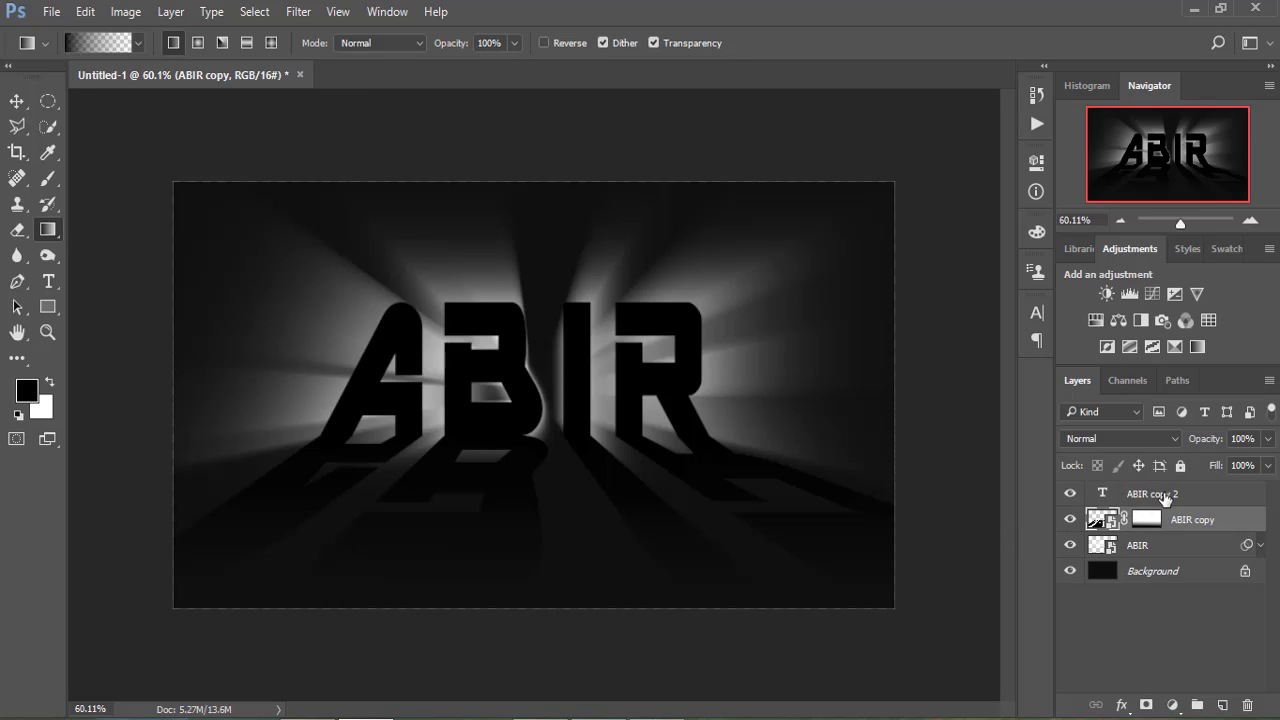
{"action": "left_click", "coordinate": [1165, 499]}
Step: Add a 2 px white Inside stroke at 100% opacity to the ABIR copy 2 lettering
{"action": "left_click", "coordinate": [1122, 705]}
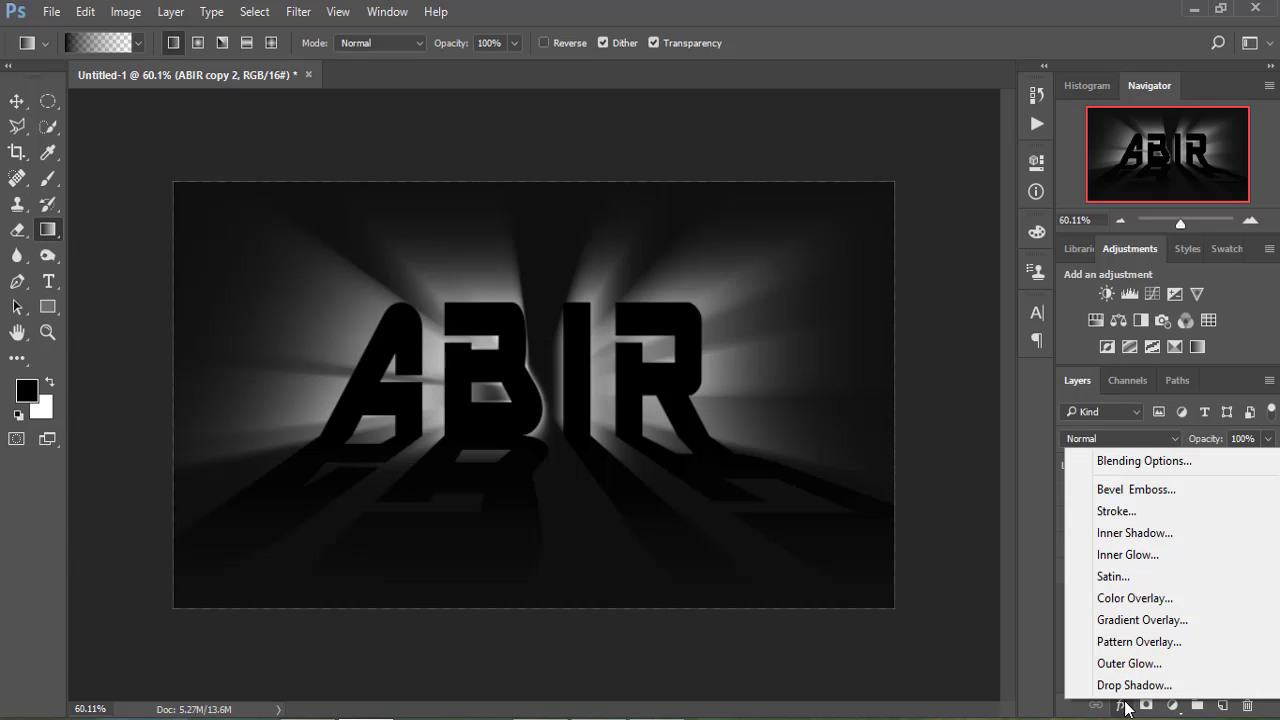
{"action": "left_click", "coordinate": [1116, 512]}
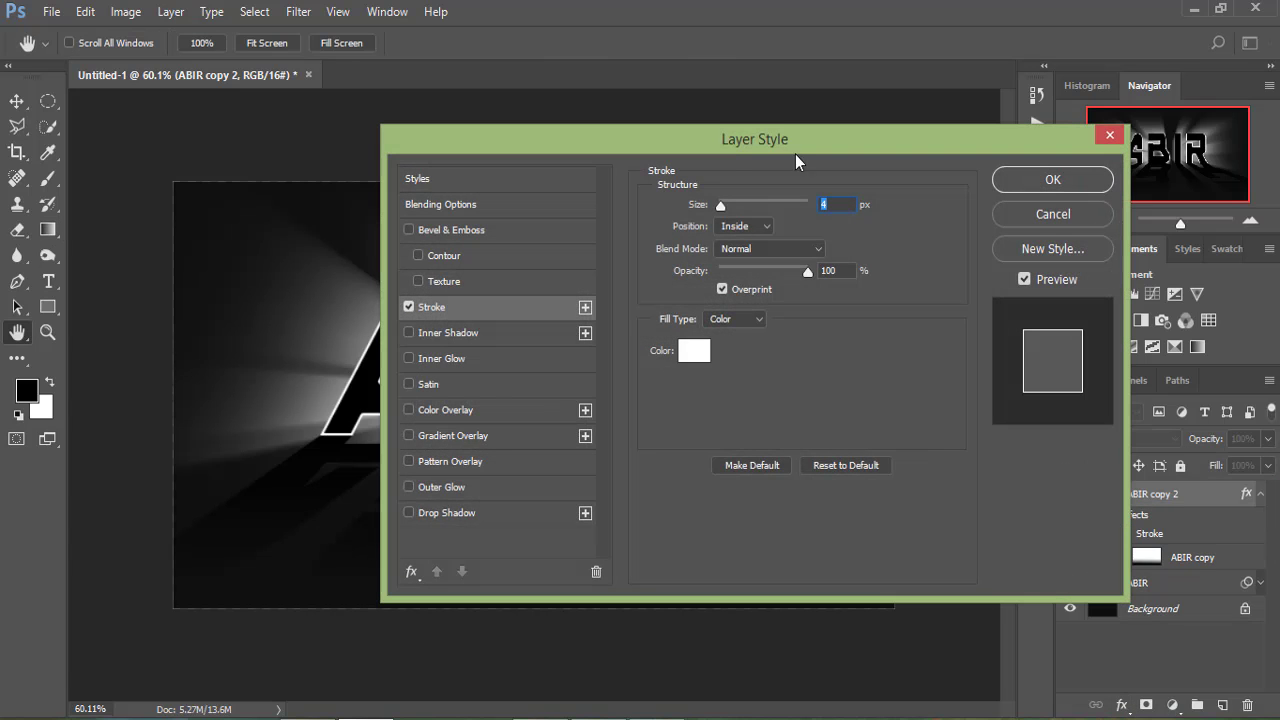
{"action": "left_click_drag", "start_coordinate": [715, 153], "coordinate": [924, 99]}
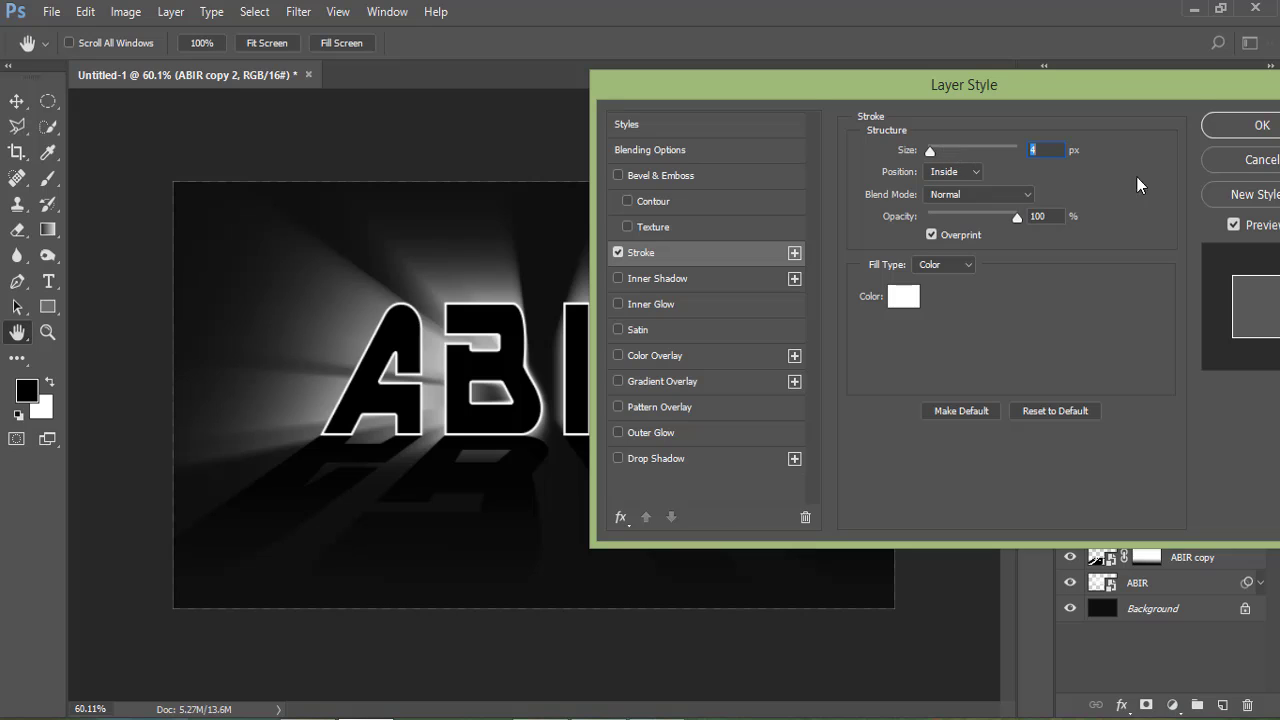
{"action": "key", "text": "Down"}
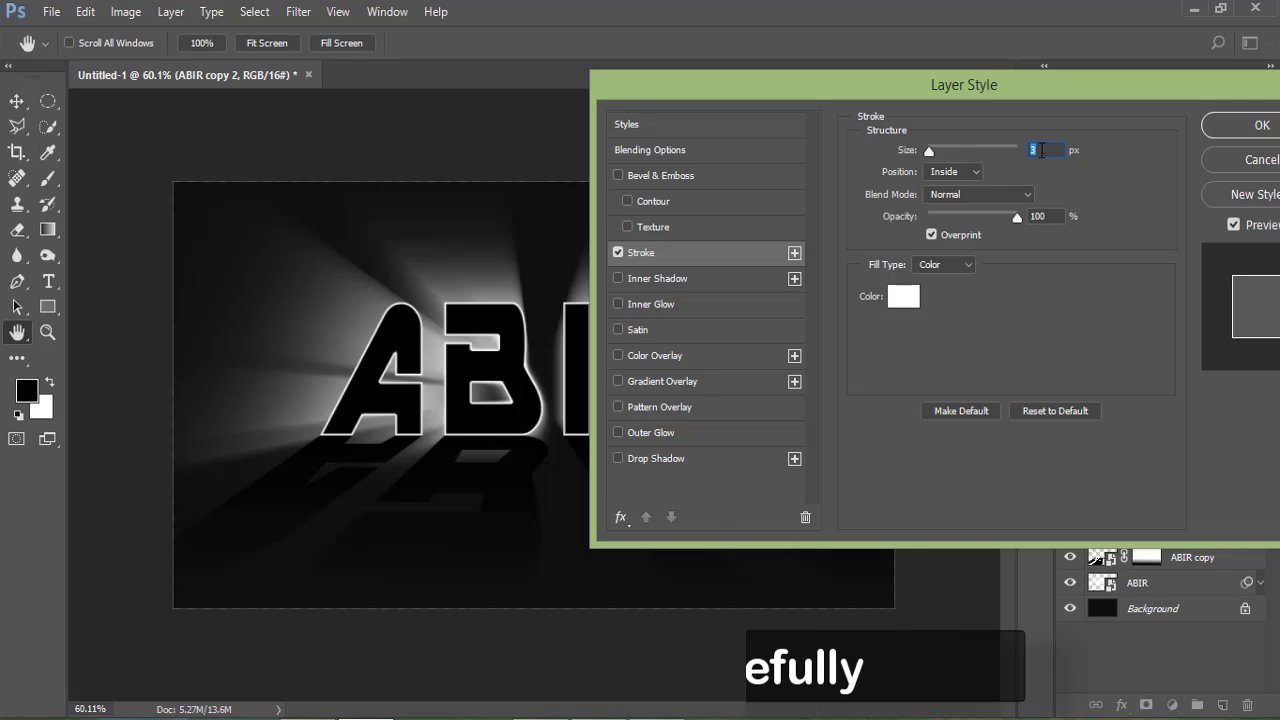
{"action": "key", "text": "Down"}
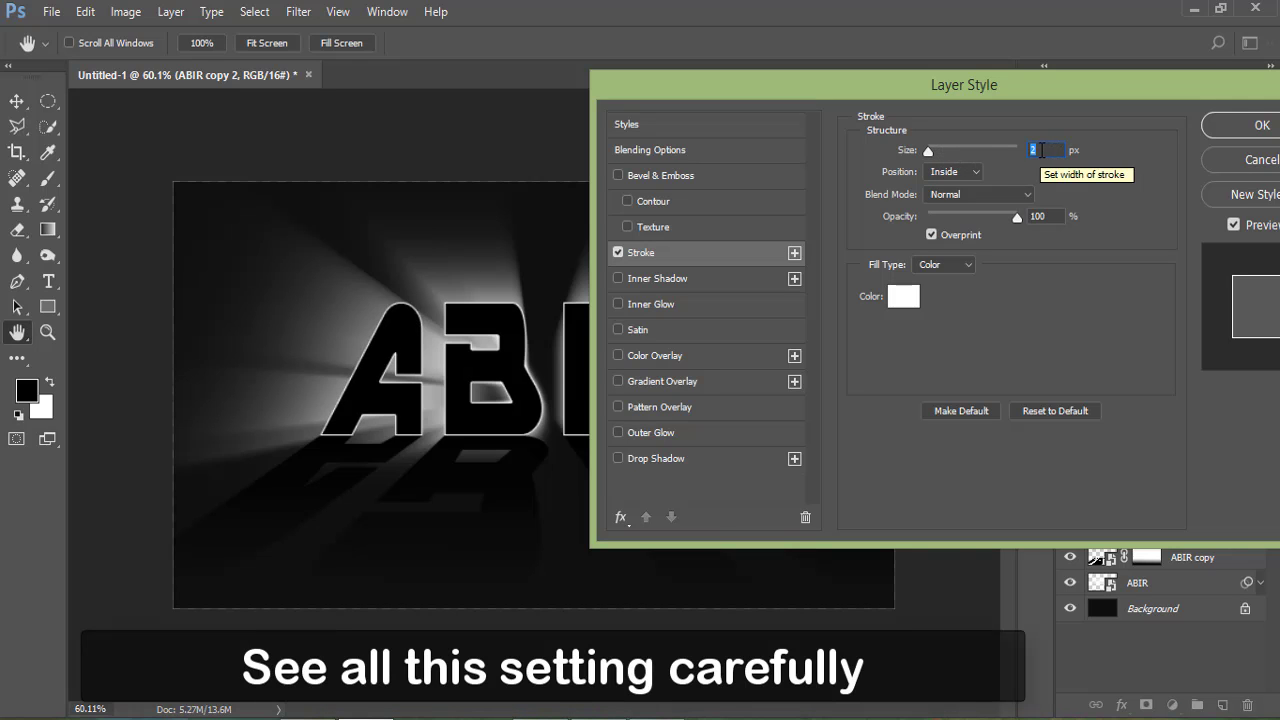
{"action": "left_click_drag", "start_coordinate": [999, 91], "coordinate": [886, 97]}
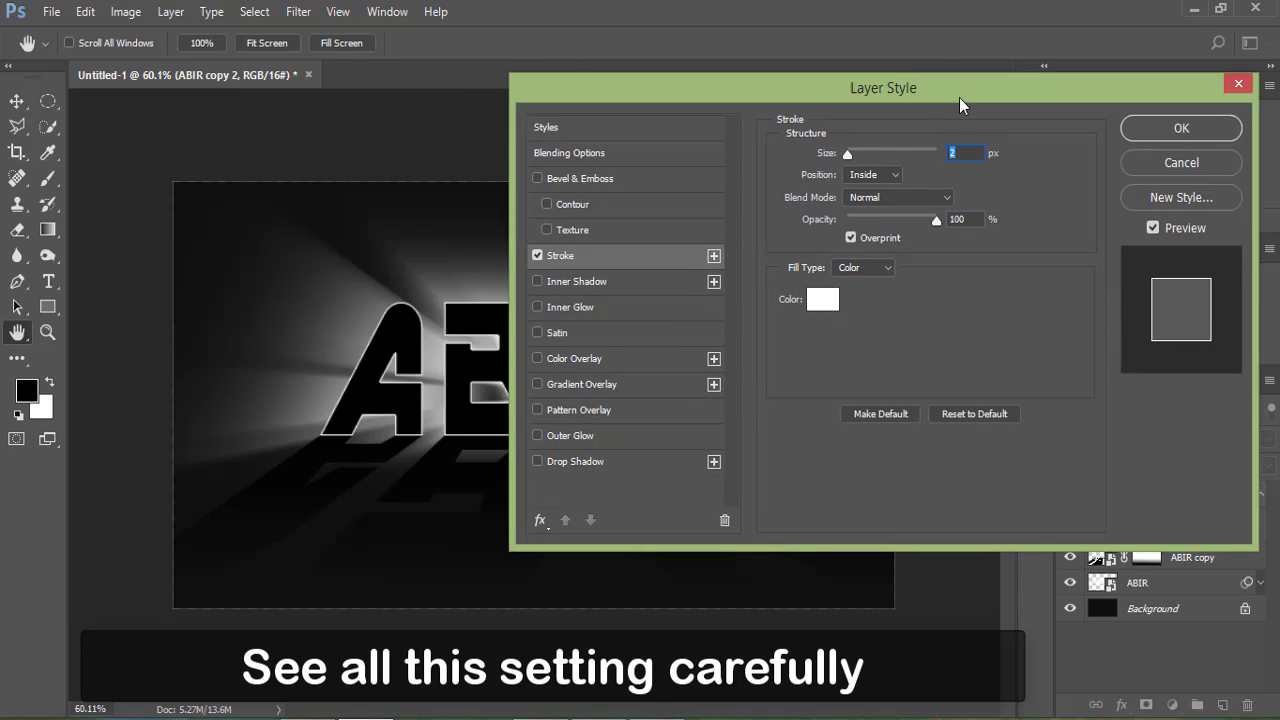
{"action": "left_click", "coordinate": [857, 178]}
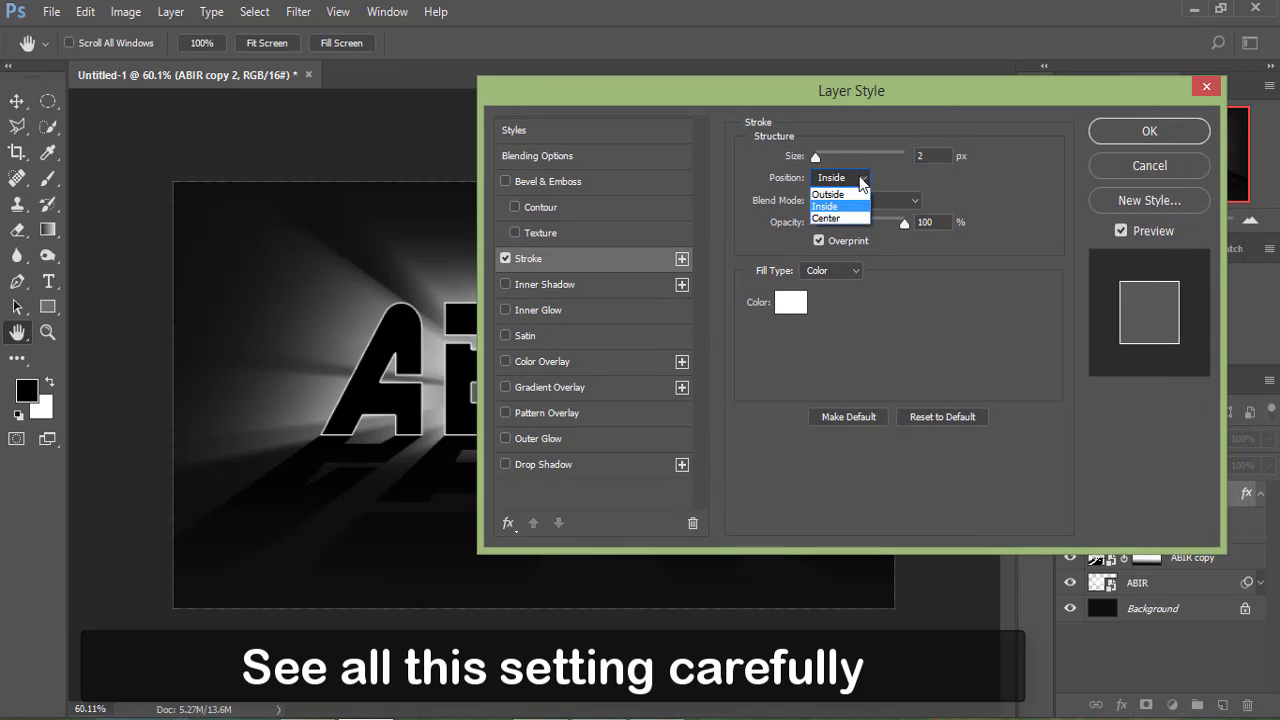
{"action": "left_click", "coordinate": [879, 204]}
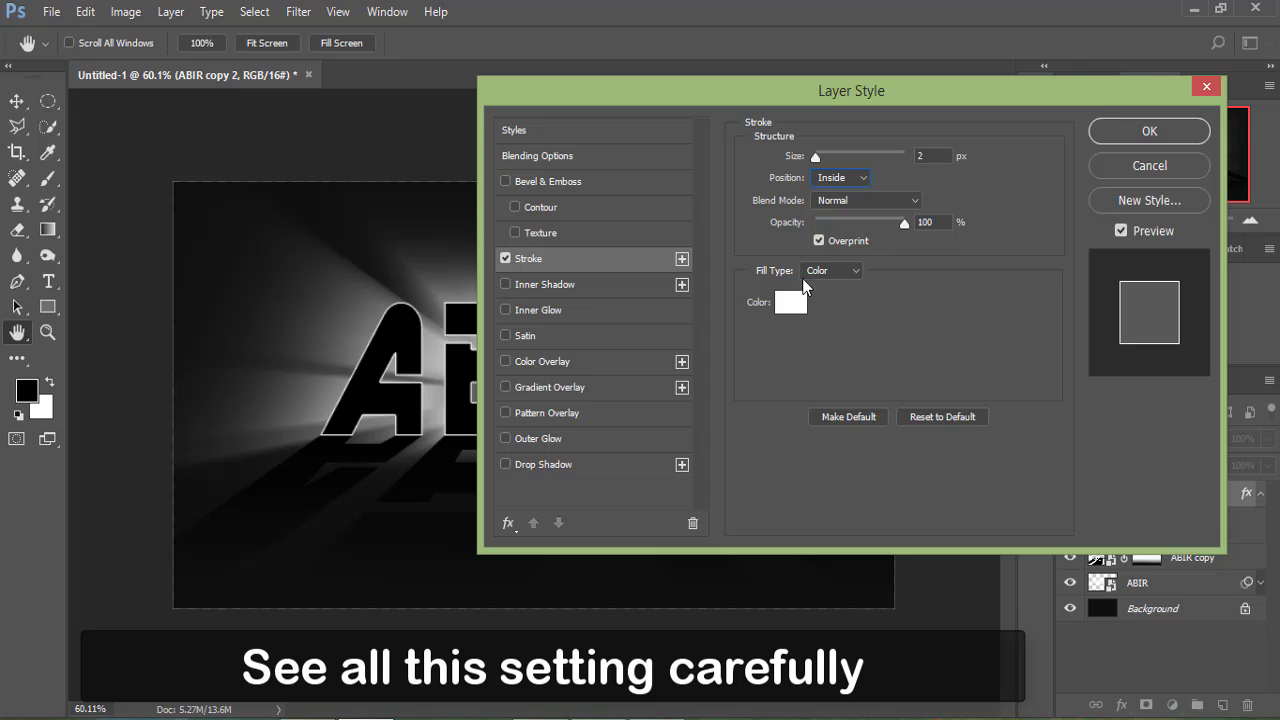
{"action": "left_click", "coordinate": [1150, 131]}
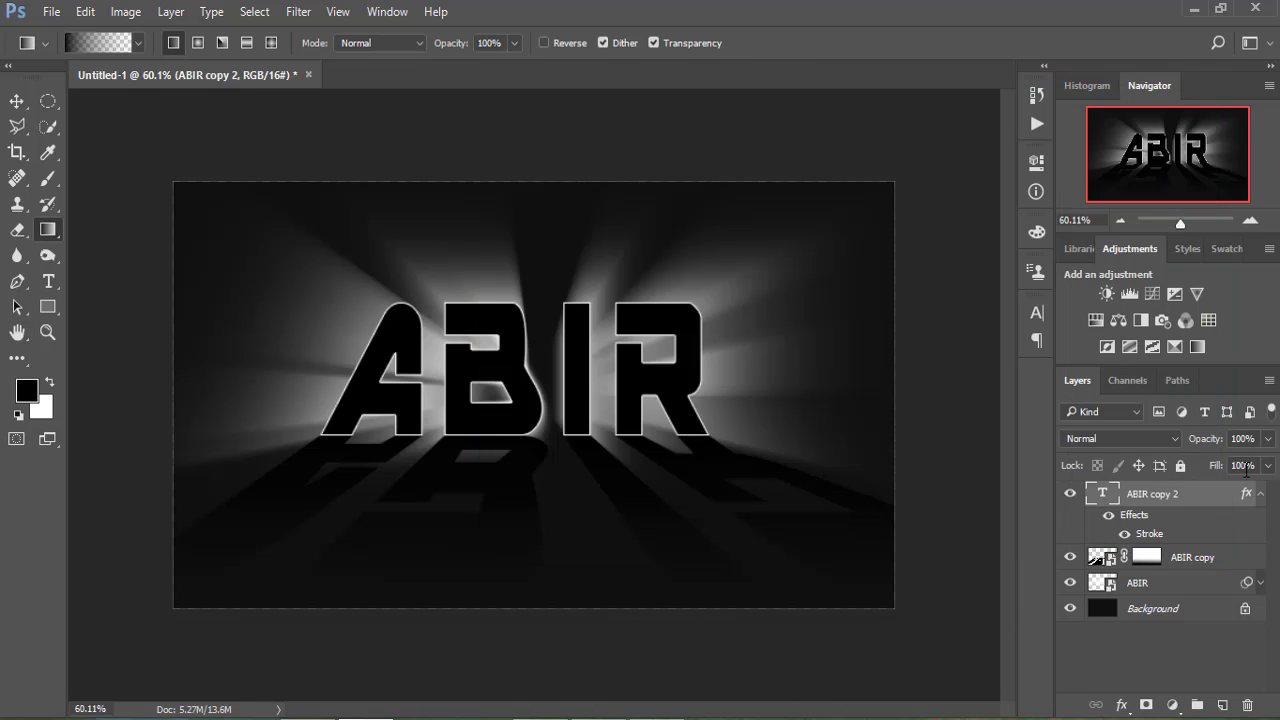
Step: Lower ABIR copy 2's Fill to 60% and collapse its effects list
{"action": "left_click", "coordinate": [1267, 465]}
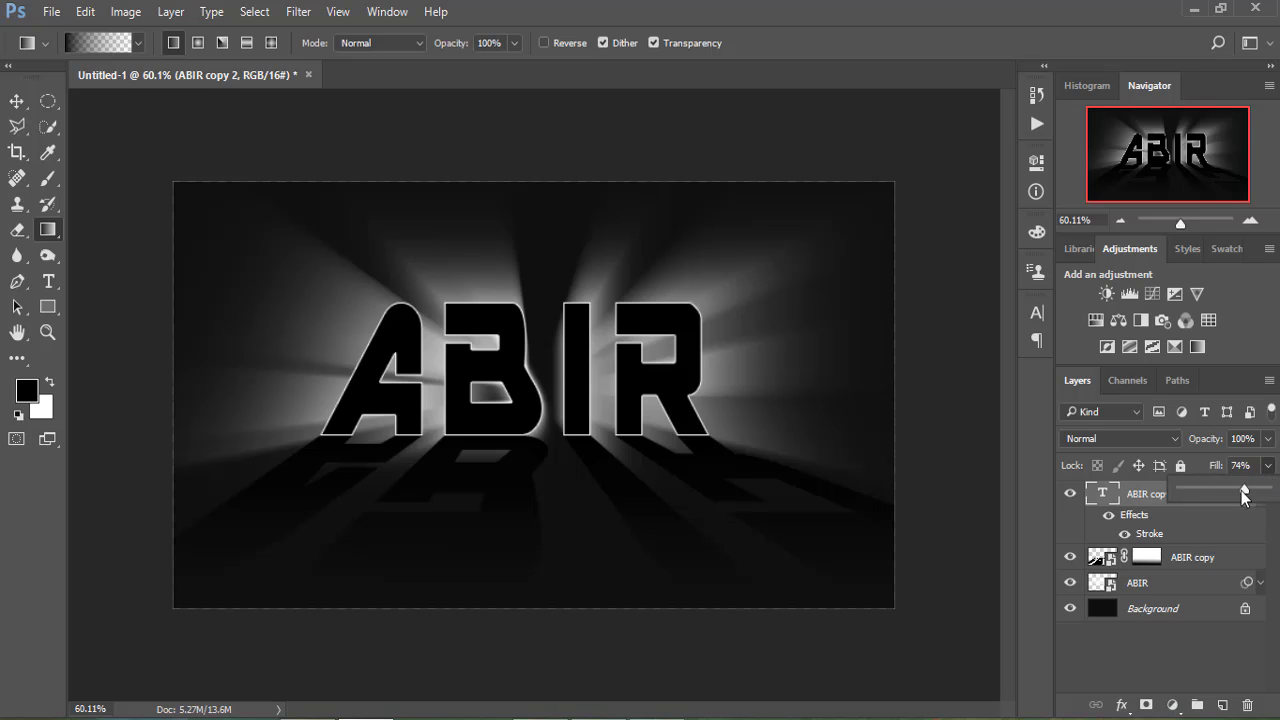
{"action": "left_click_drag", "start_coordinate": [1268, 489], "coordinate": [1229, 490]}
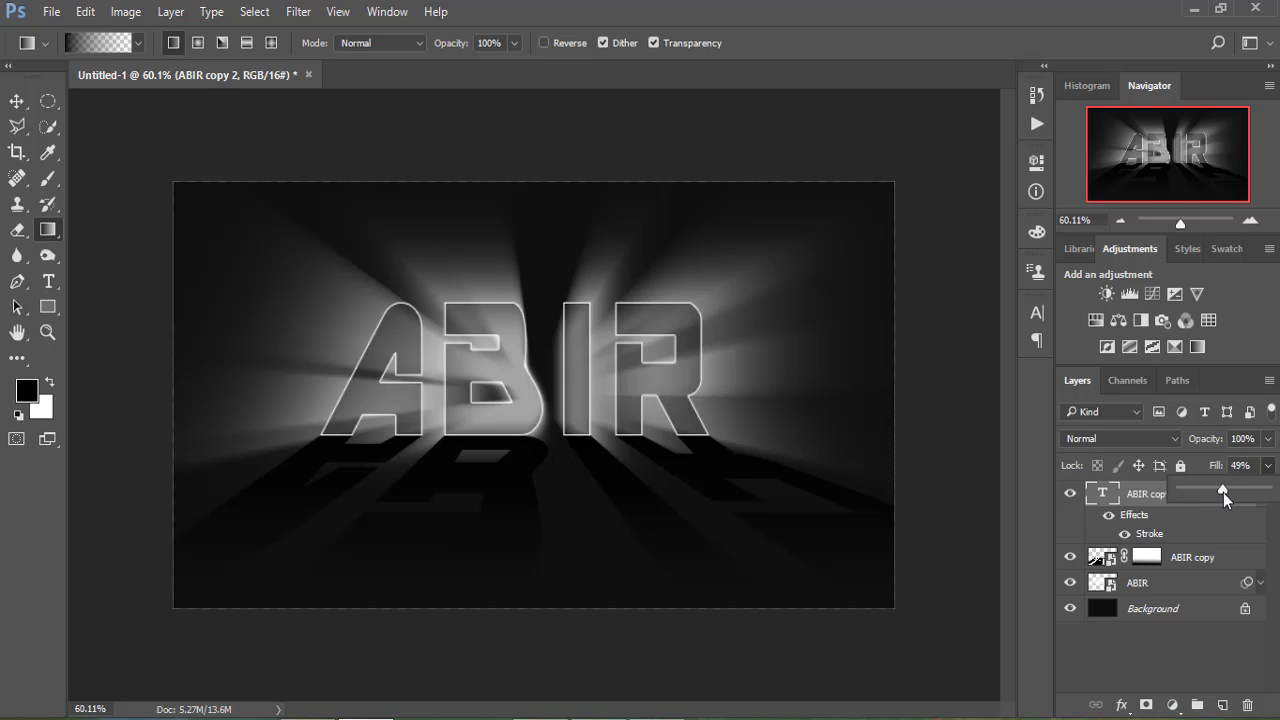
{"action": "left_click_drag", "start_coordinate": [1230, 492], "coordinate": [1232, 492]}
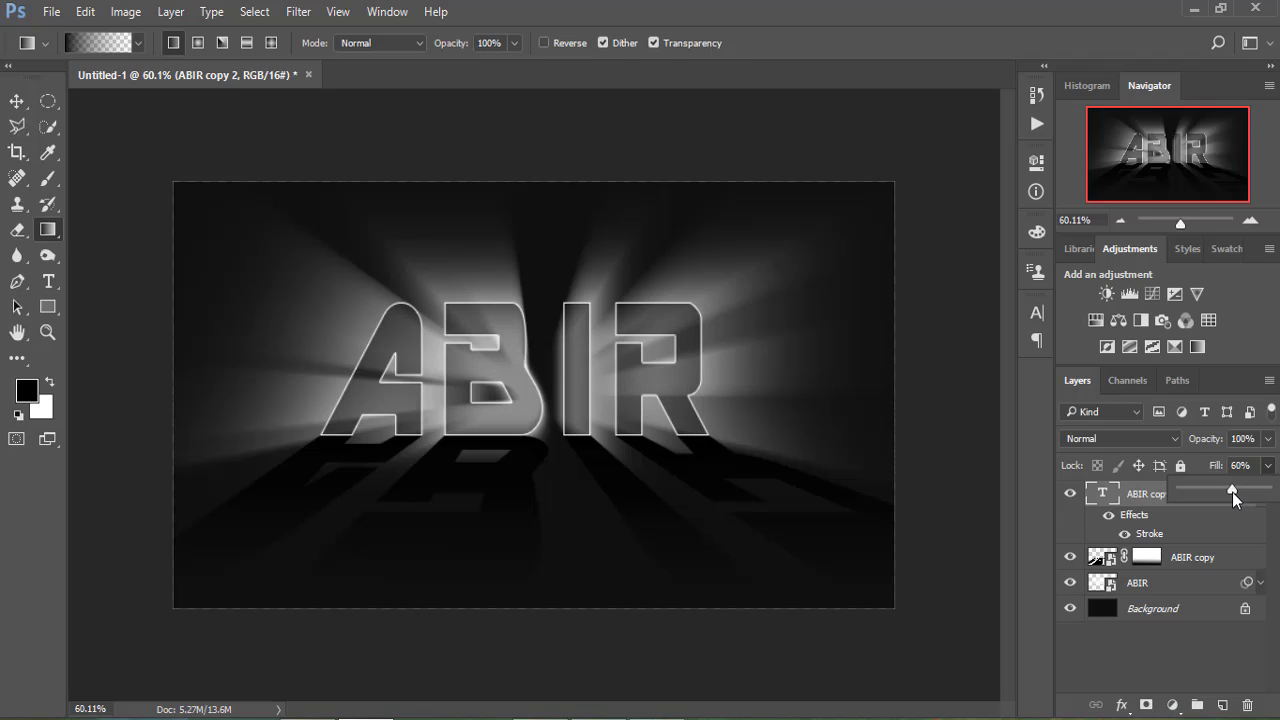
{"action": "left_click", "coordinate": [1266, 468]}
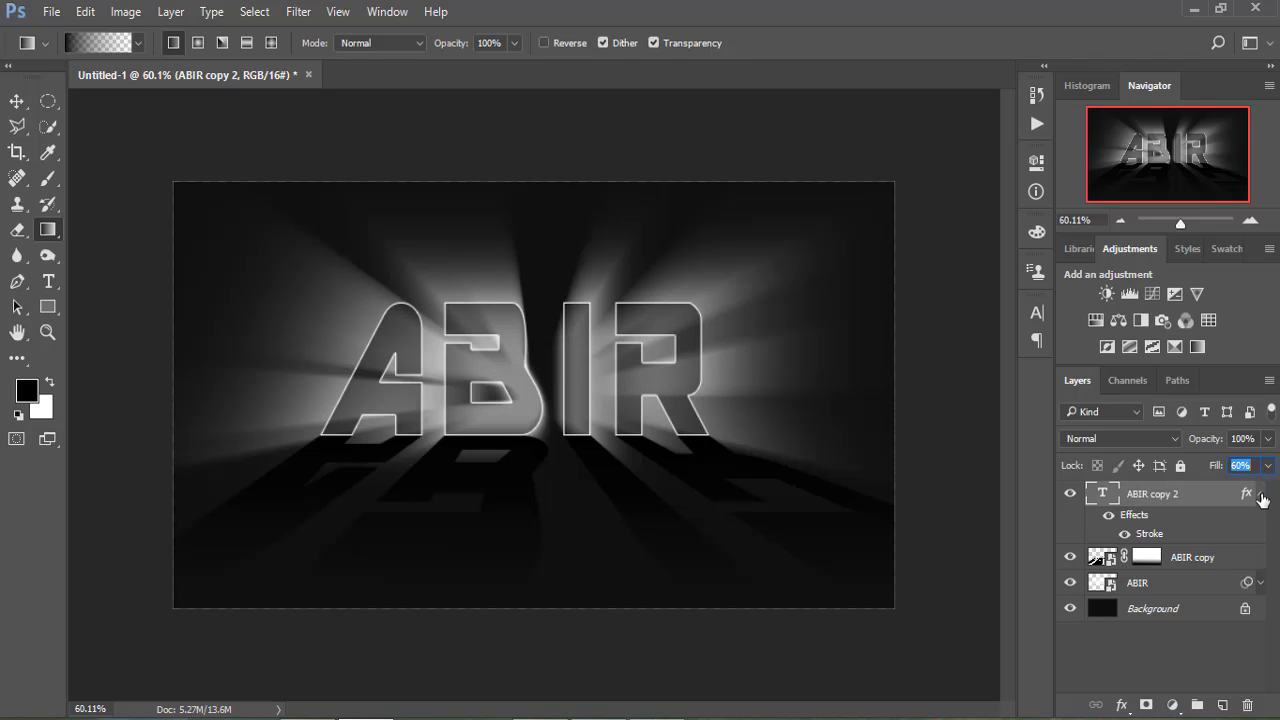
{"action": "left_click", "coordinate": [1261, 494]}
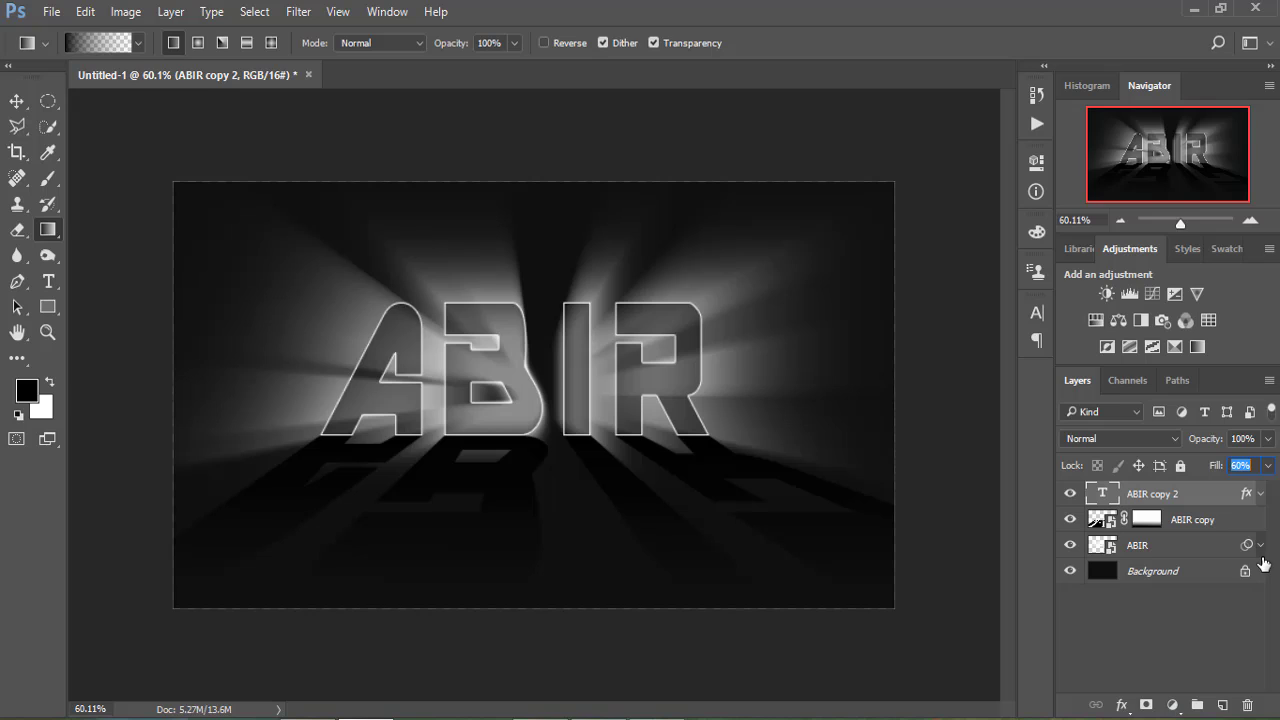
{"action": "left_click", "coordinate": [1187, 522]}
Step: Add a new layer above ABIR copy and choose a soft round 500 px brush
{"action": "left_click", "coordinate": [1224, 705]}
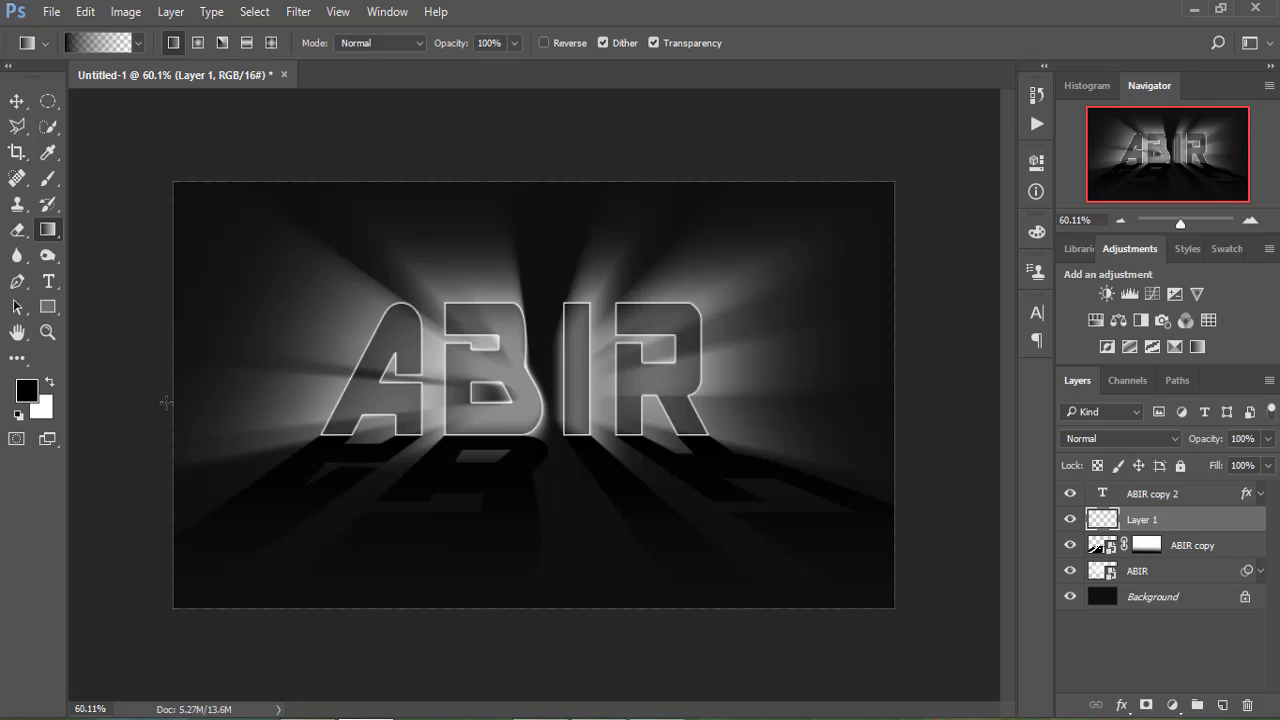
{"action": "left_click", "coordinate": [48, 178]}
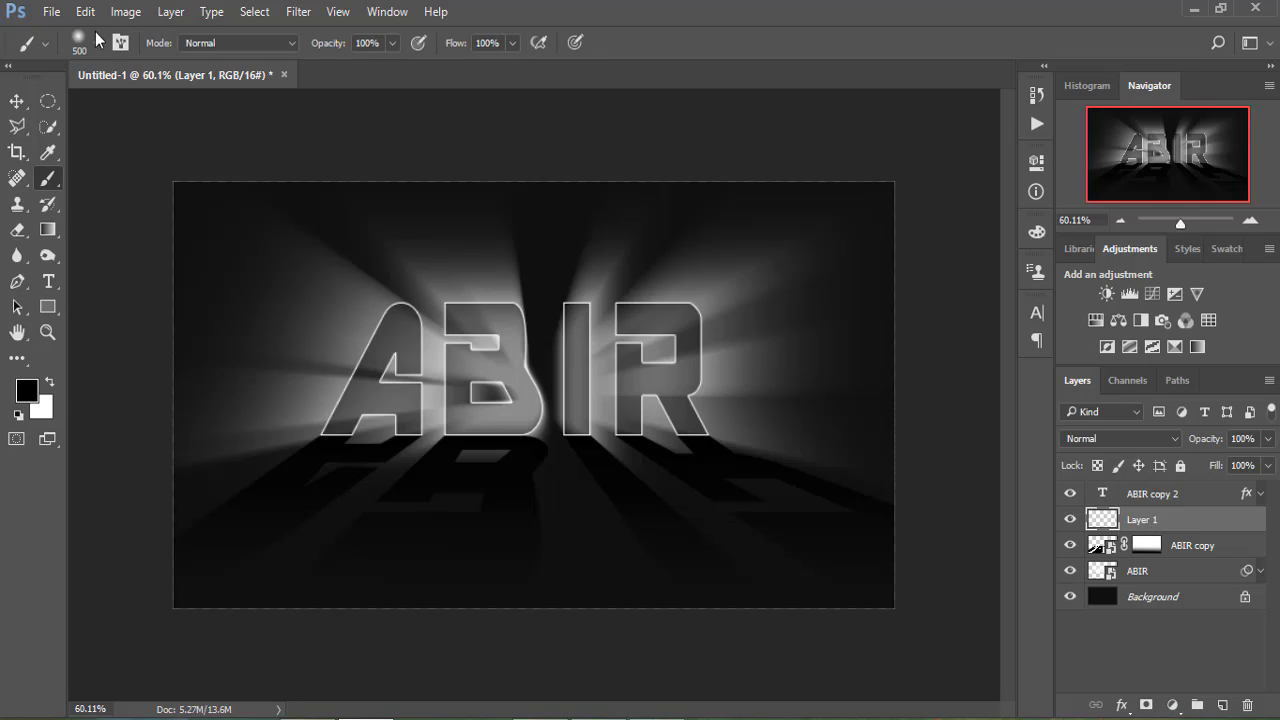
{"action": "left_click", "coordinate": [98, 40]}
{"action": "left_click", "coordinate": [37, 240]}
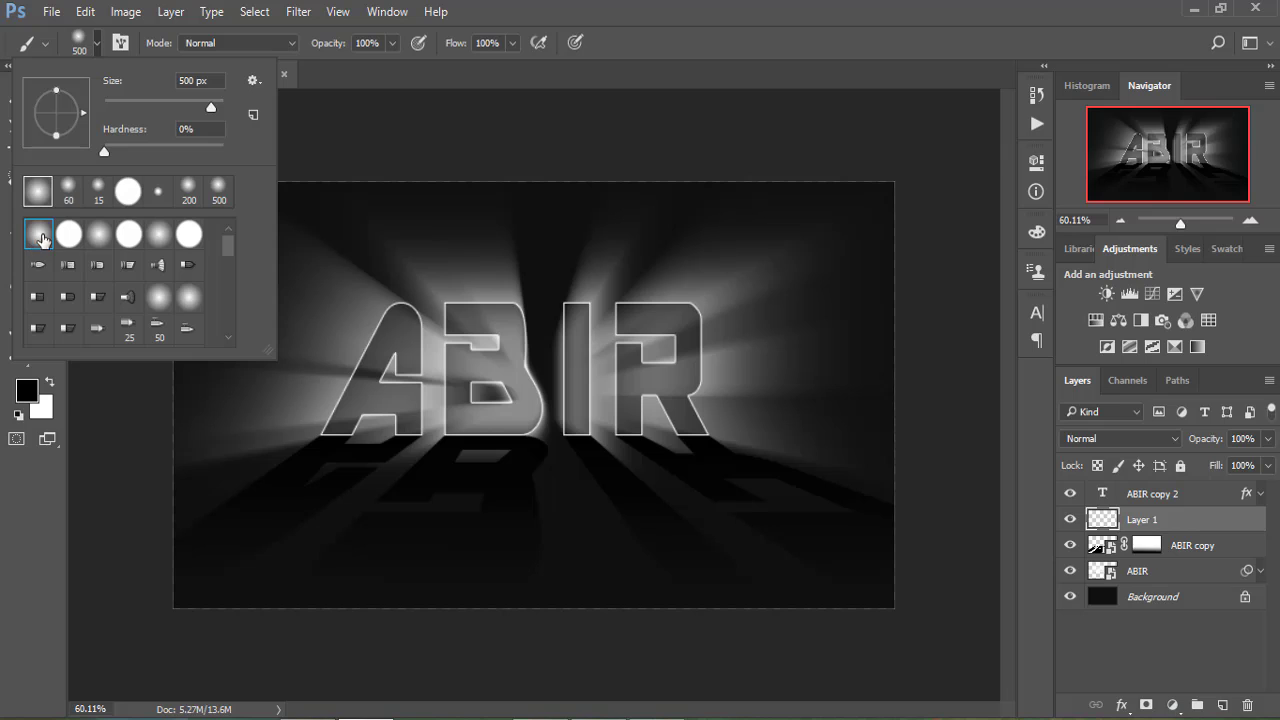
{"action": "left_click", "coordinate": [94, 37]}
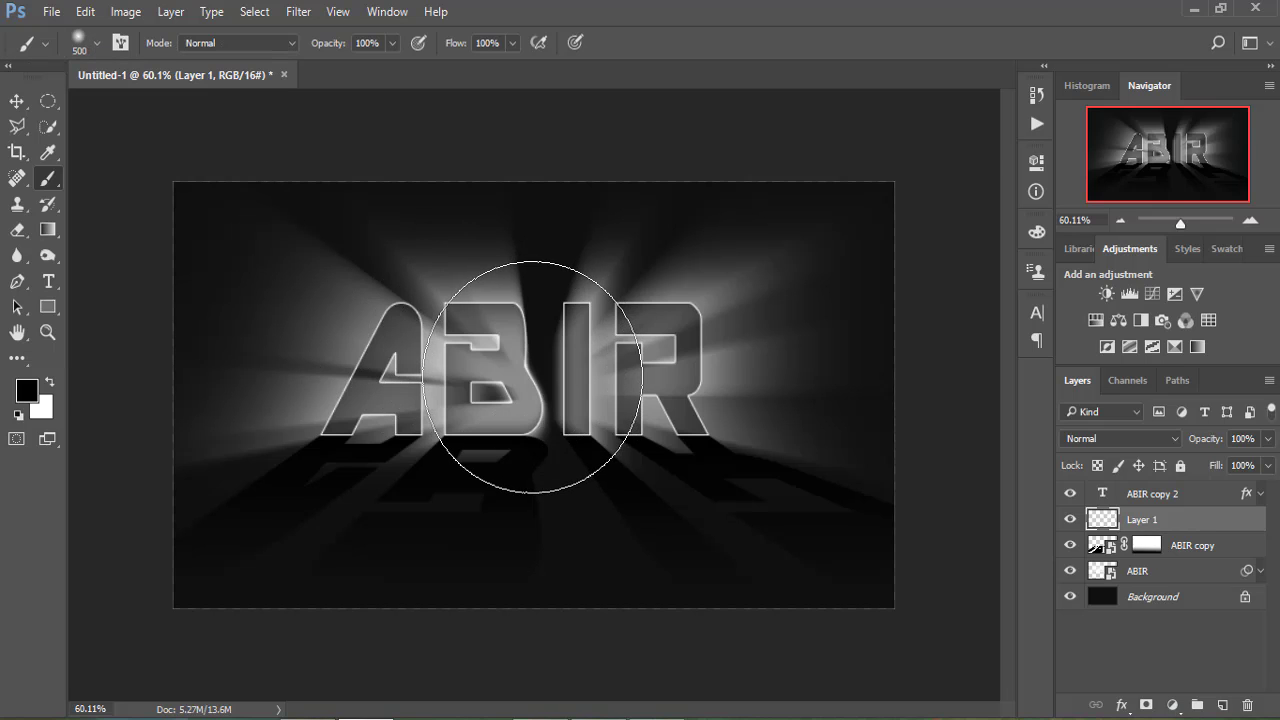
Step: Paint a soft white glow at the canvas centre behind the ABIR letters
{"action": "key", "text": "x"}
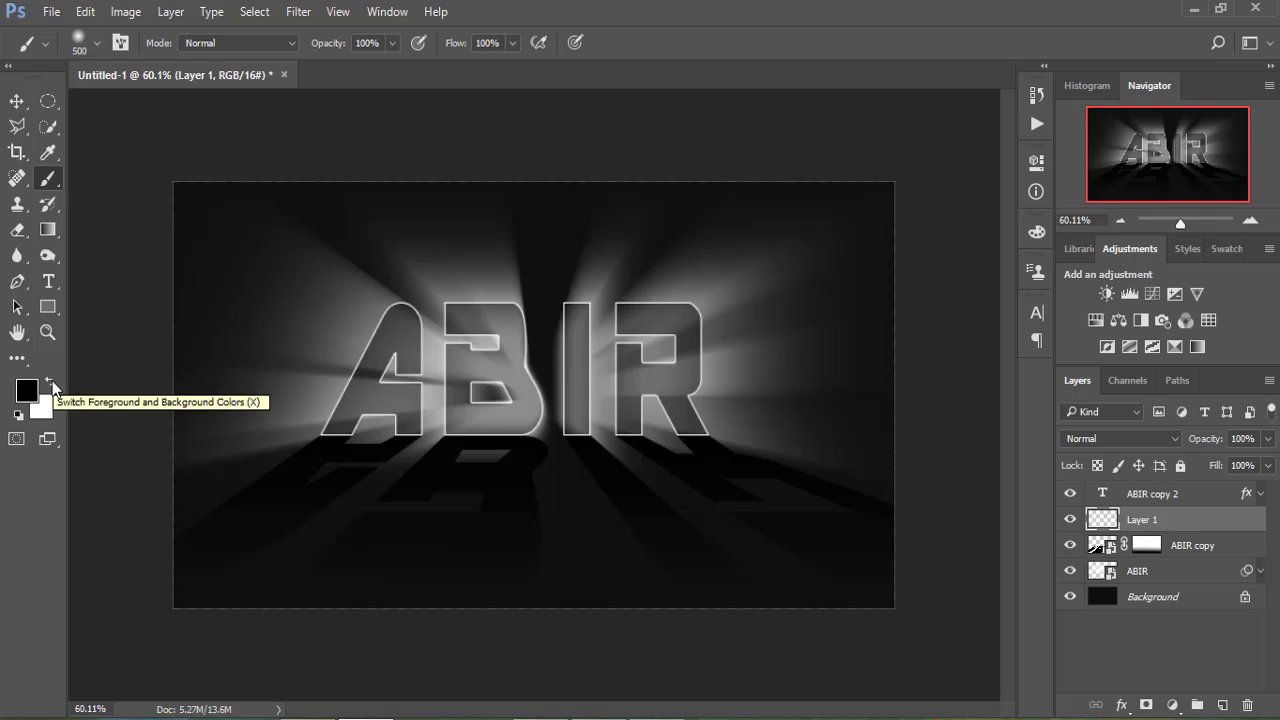
{"action": "left_click", "coordinate": [52, 381]}
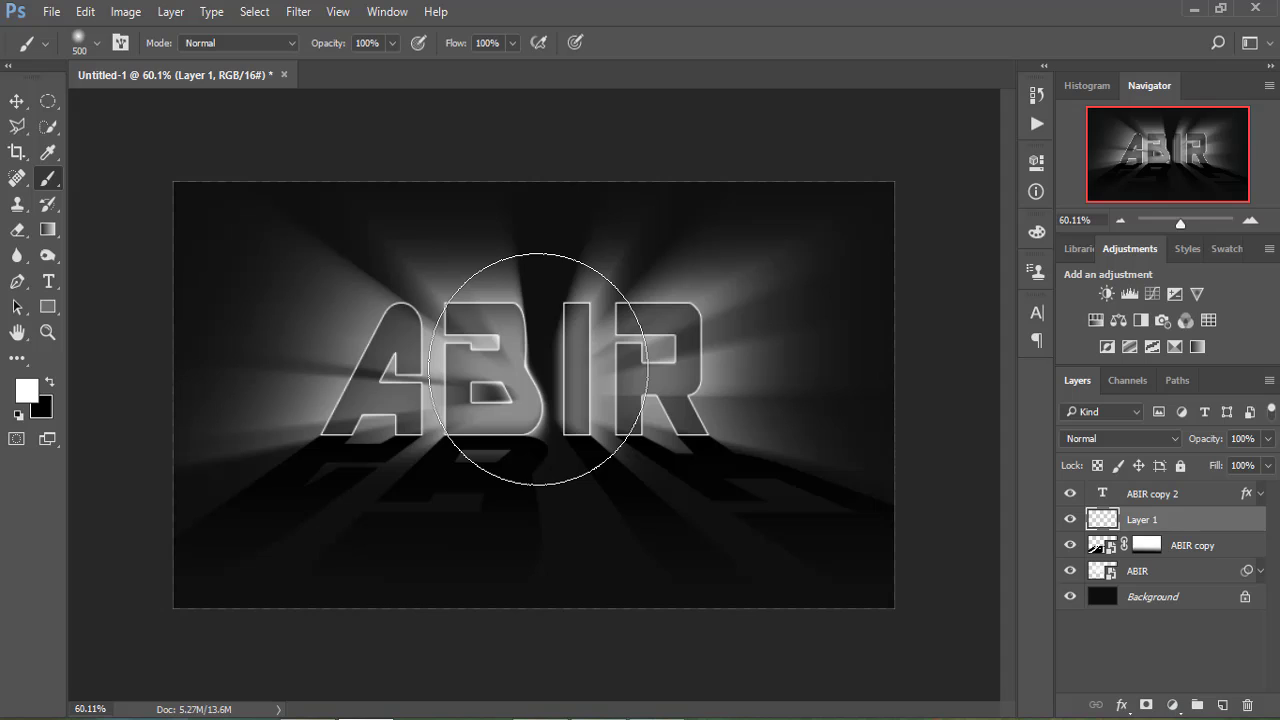
{"action": "left_click", "coordinate": [538, 369]}
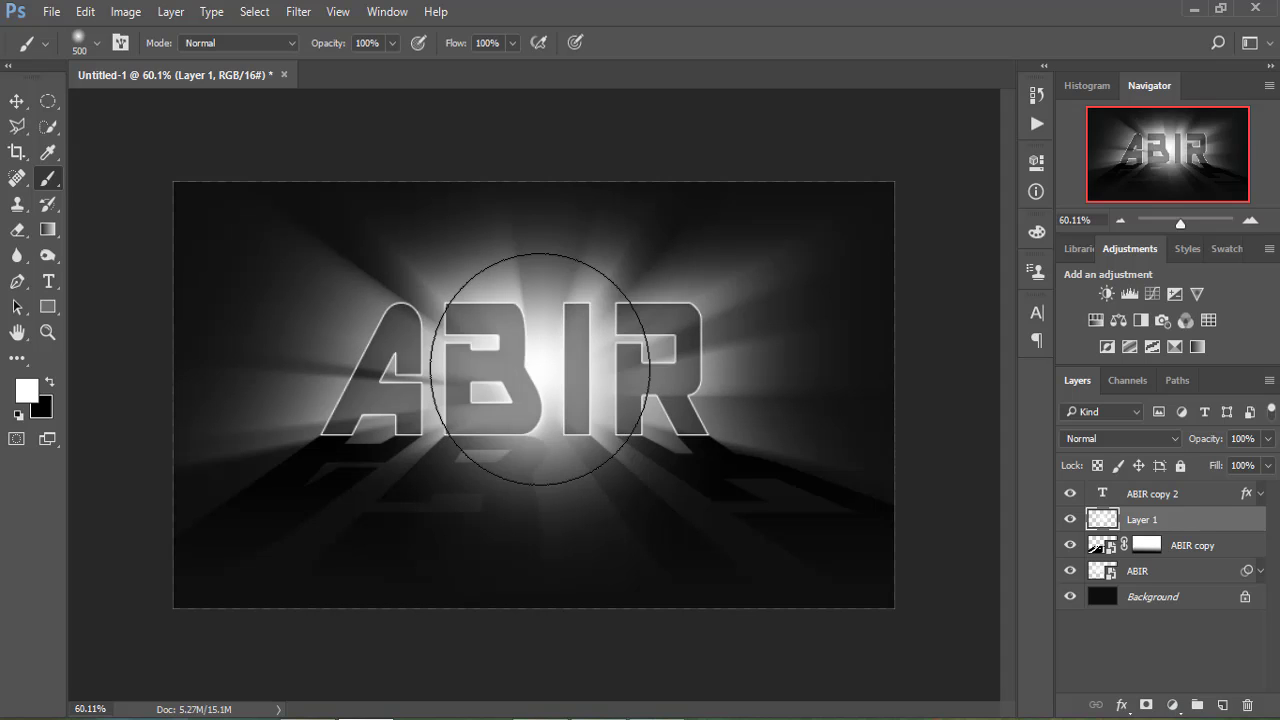
{"action": "scroll", "coordinate": [580, 420], "scroll_direction": "down", "scroll_amount": 2}
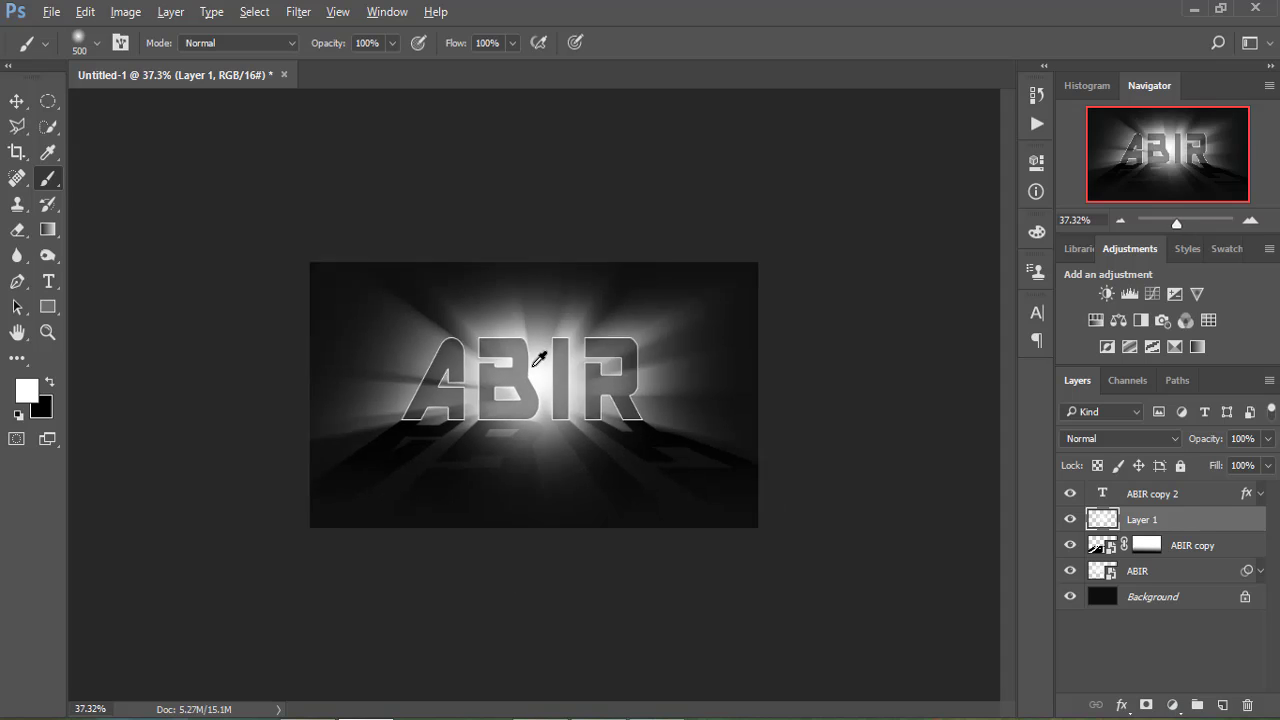
{"action": "scroll", "coordinate": [545, 380], "scroll_direction": "down", "scroll_amount": 1}
{"action": "scroll", "coordinate": [537, 360], "scroll_direction": "up", "scroll_amount": 3}
{"action": "scroll", "coordinate": [540, 358], "scroll_direction": "up", "scroll_amount": 1}
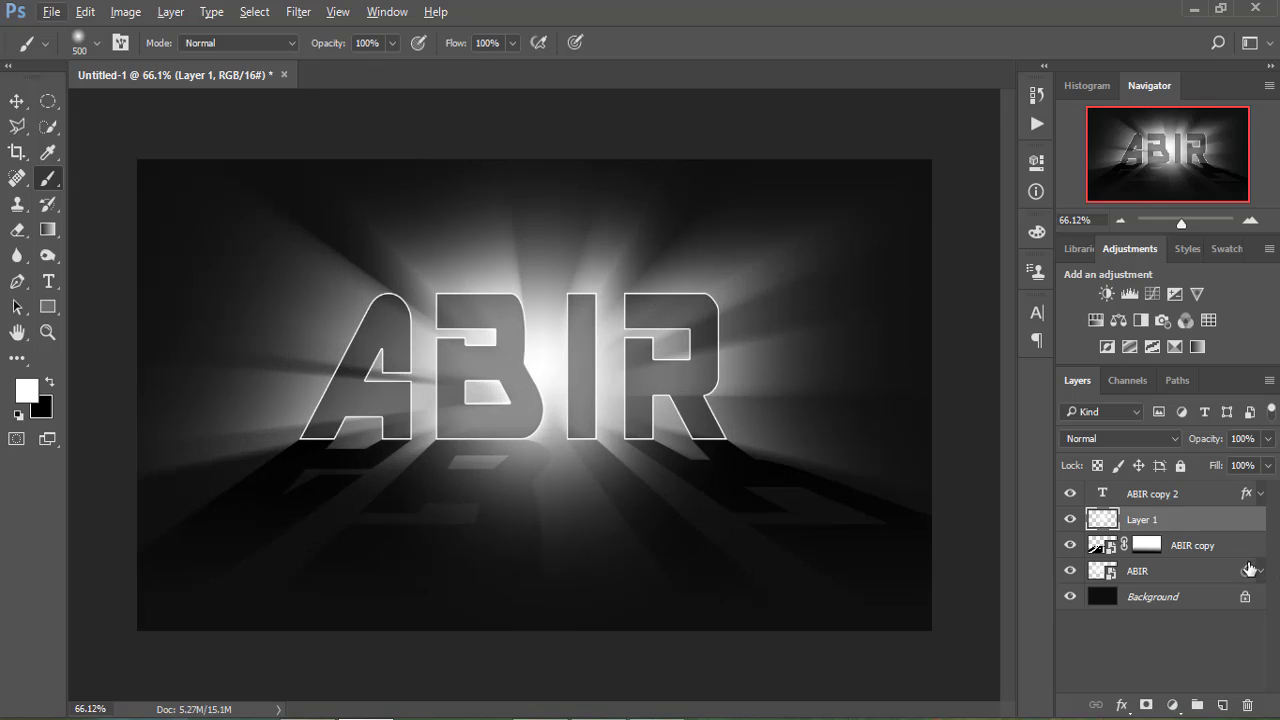
{"action": "left_click", "coordinate": [1151, 496]}
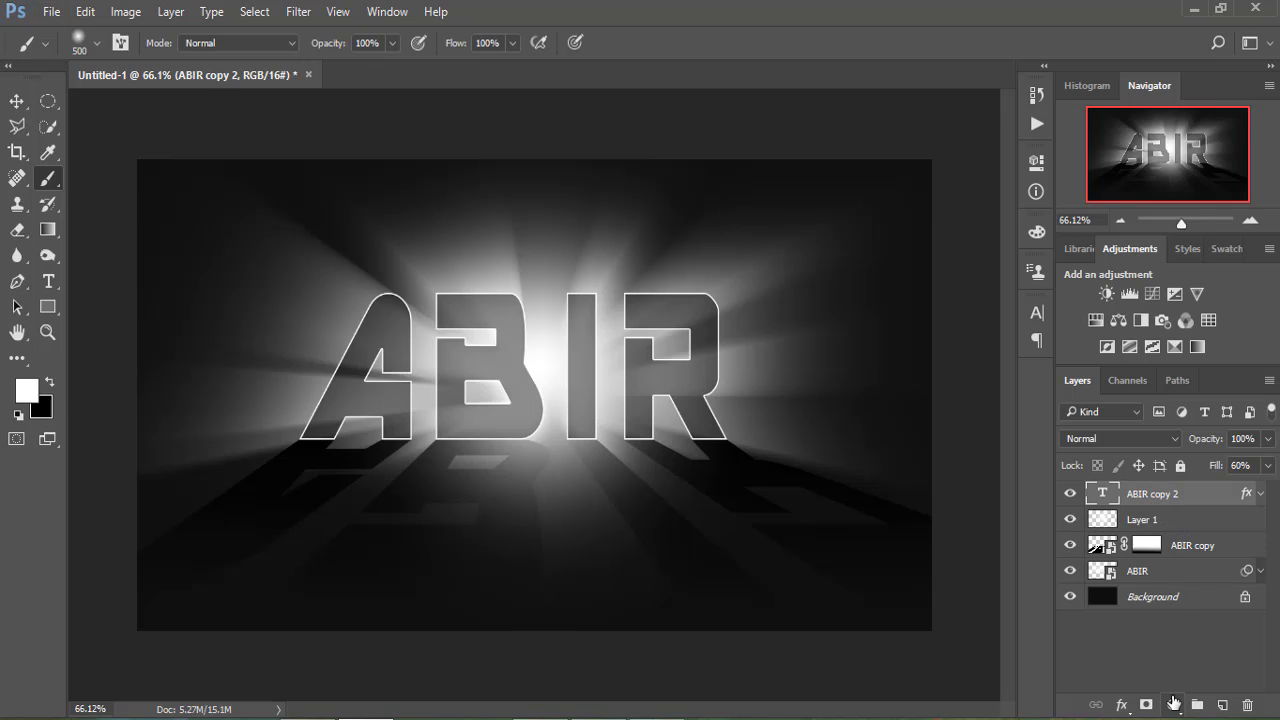
Step: Add a #13f2f5 cyan Color Fill 1 layer and clip it to ABIR copy 2
{"action": "left_click", "coordinate": [1173, 706]}
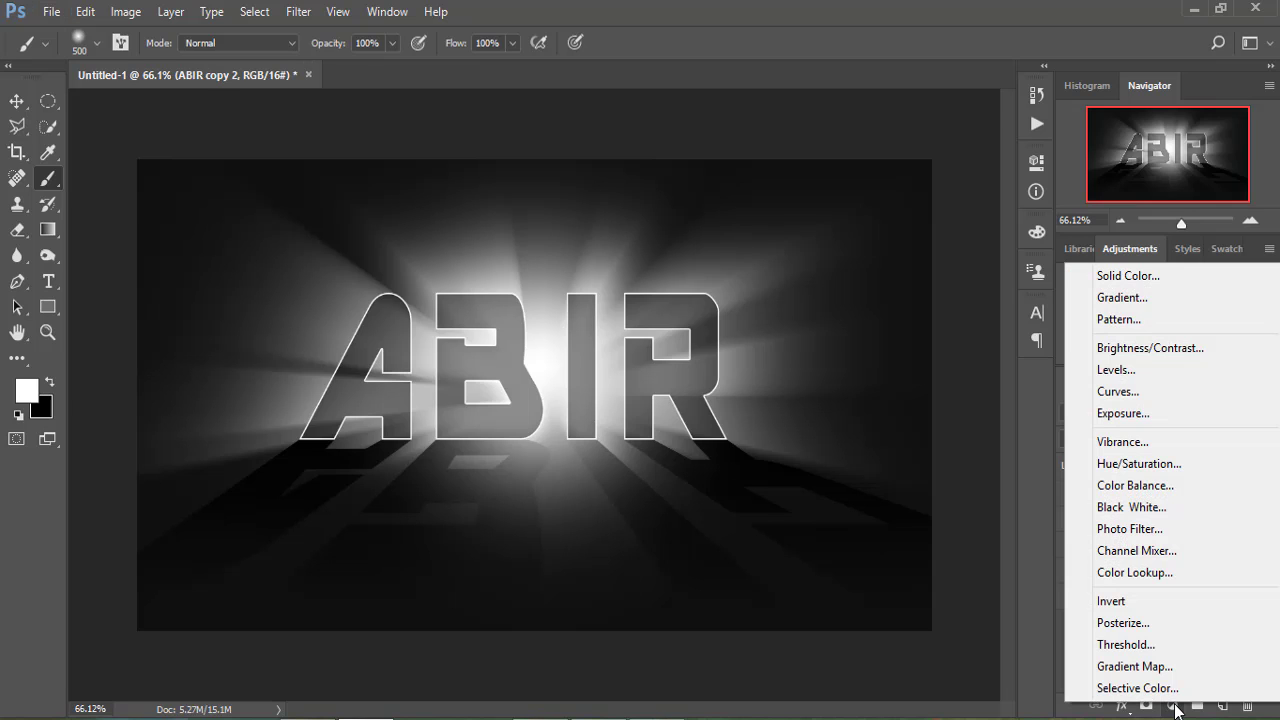
{"action": "left_click", "coordinate": [1143, 278]}
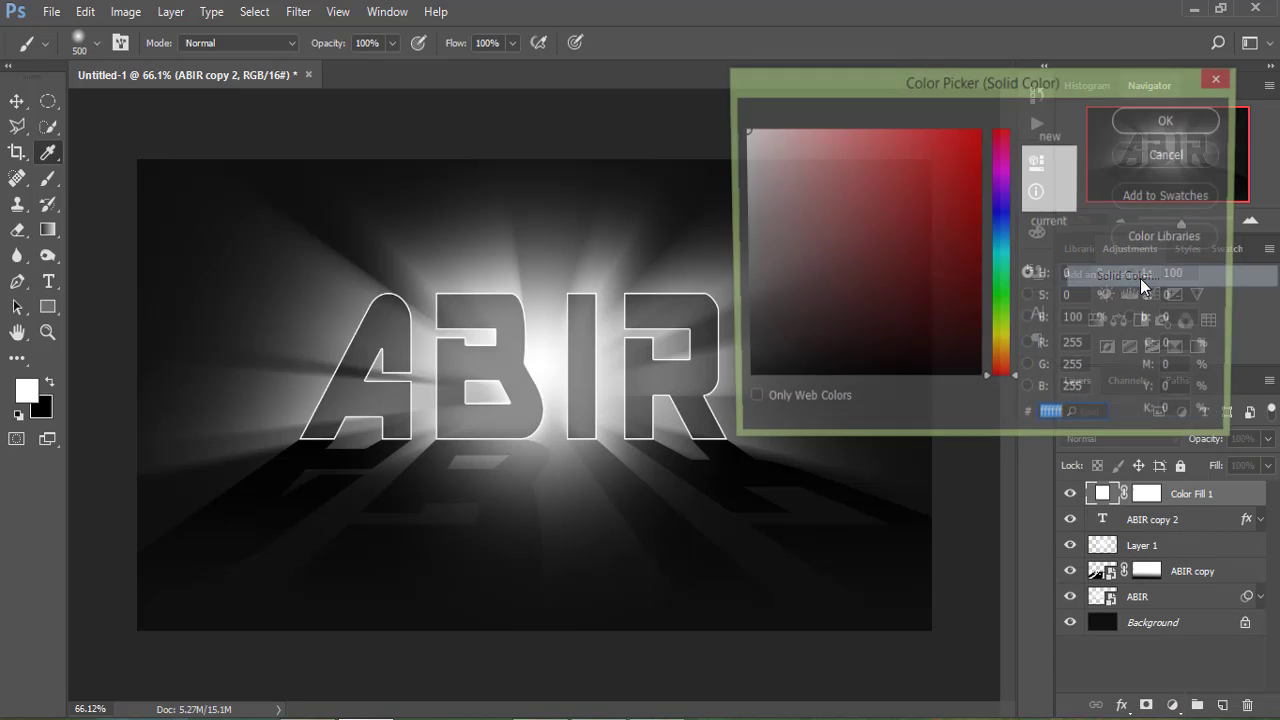
{"action": "left_click", "coordinate": [1005, 259]}
{"action": "left_click", "coordinate": [959, 155]}
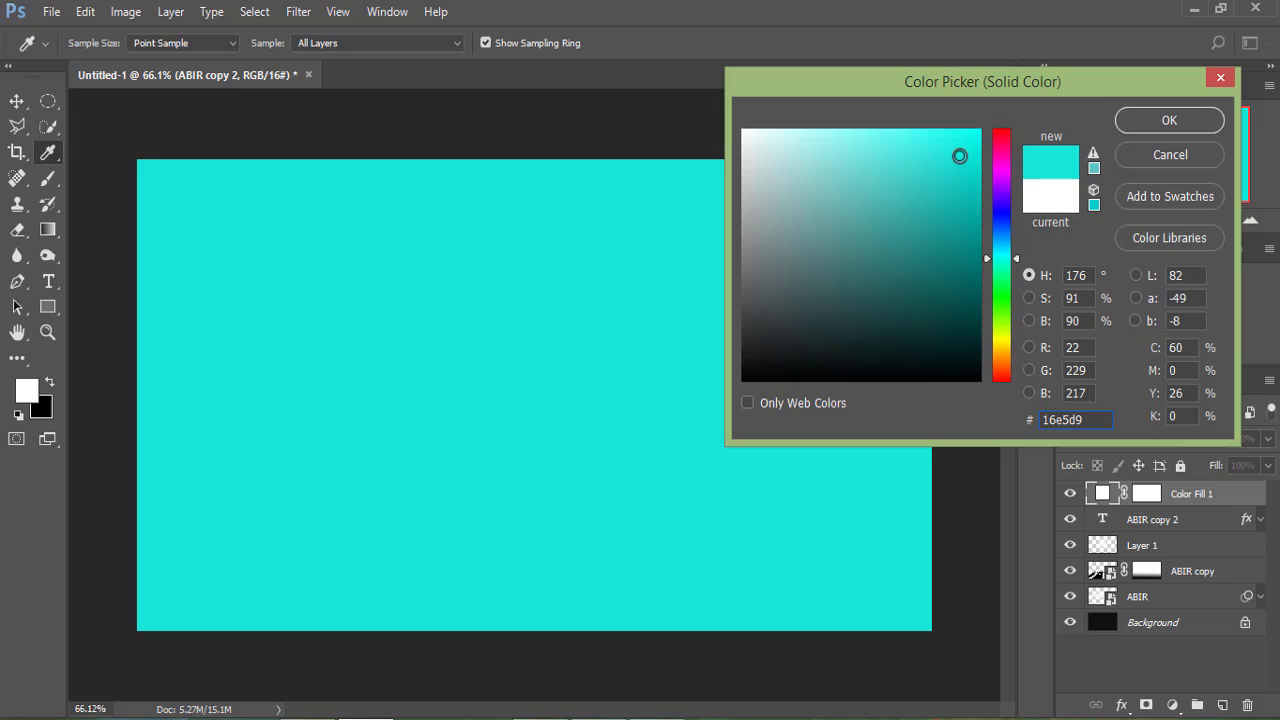
{"action": "left_click", "coordinate": [1013, 255]}
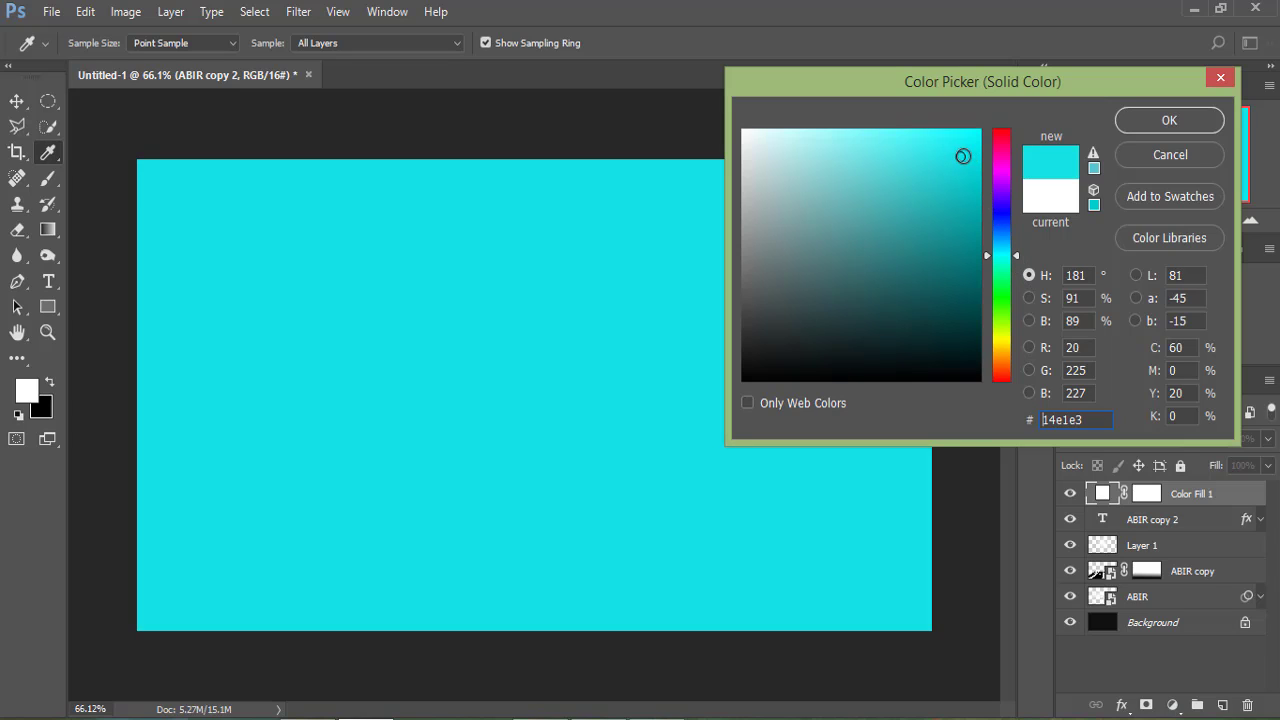
{"action": "left_click_drag", "start_coordinate": [962, 156], "coordinate": [962, 139]}
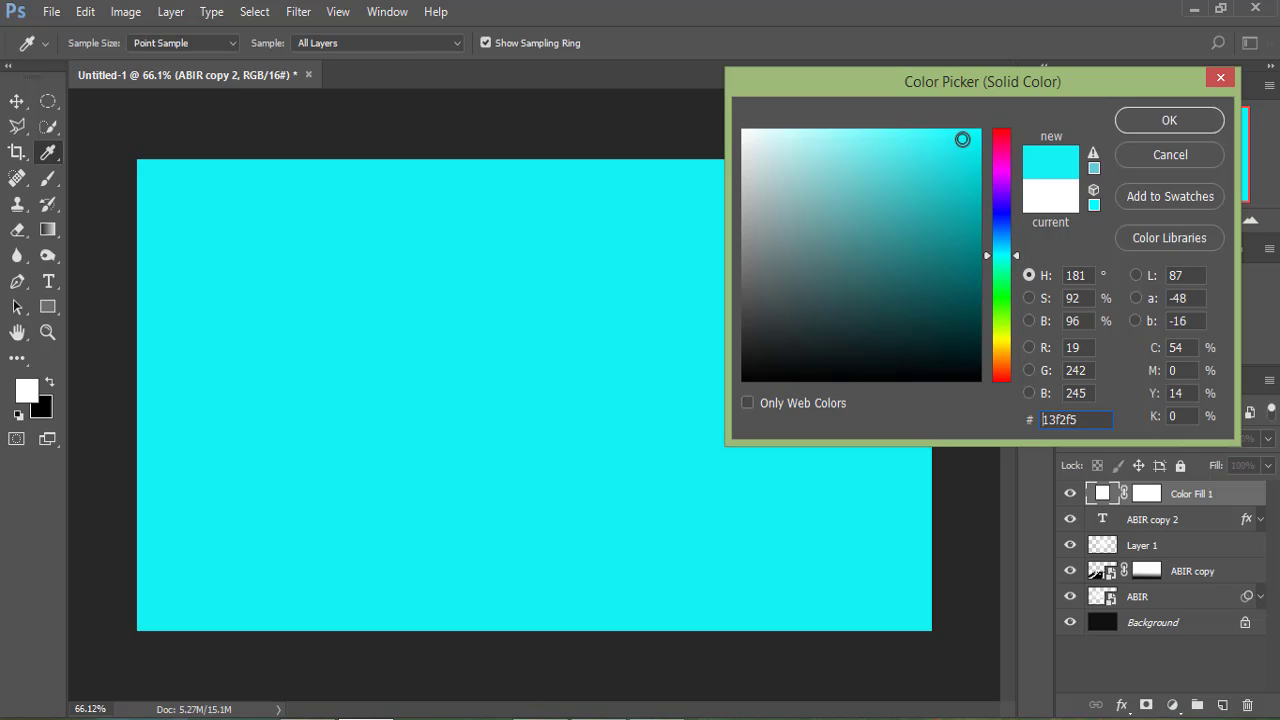
{"action": "left_click", "coordinate": [1165, 122]}
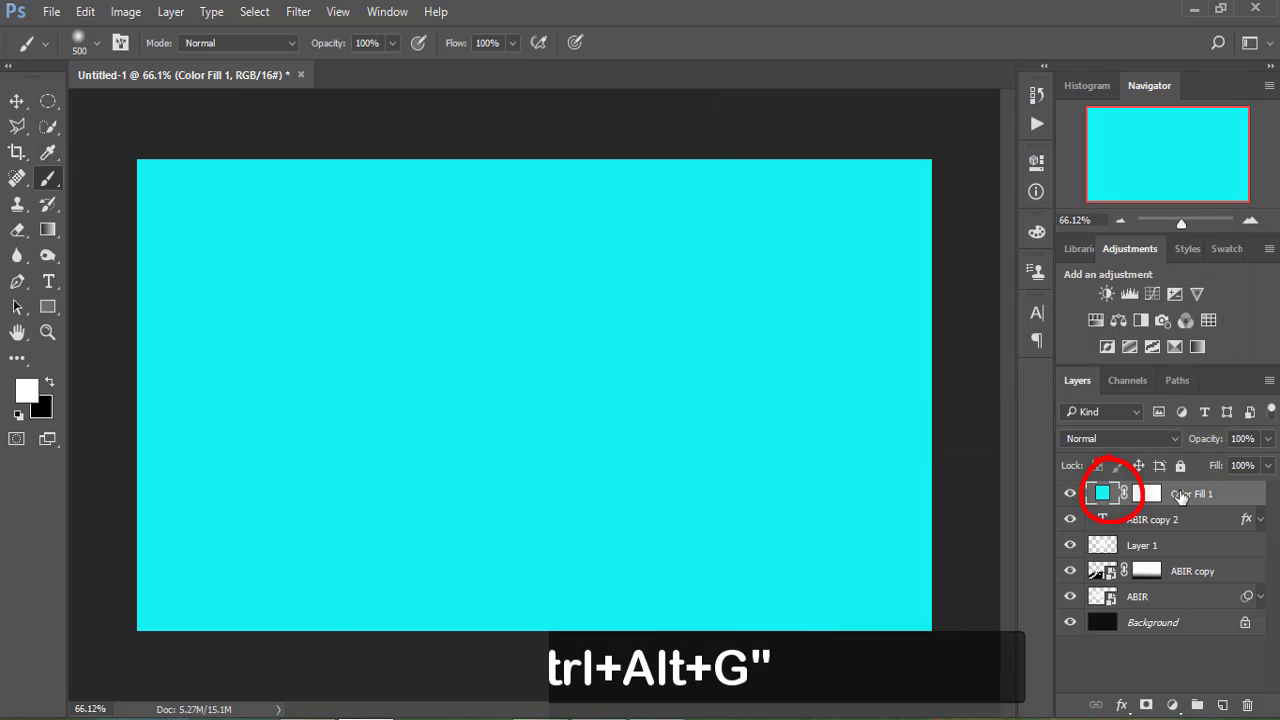
{"action": "key", "text": "ctrl+alt+g"}
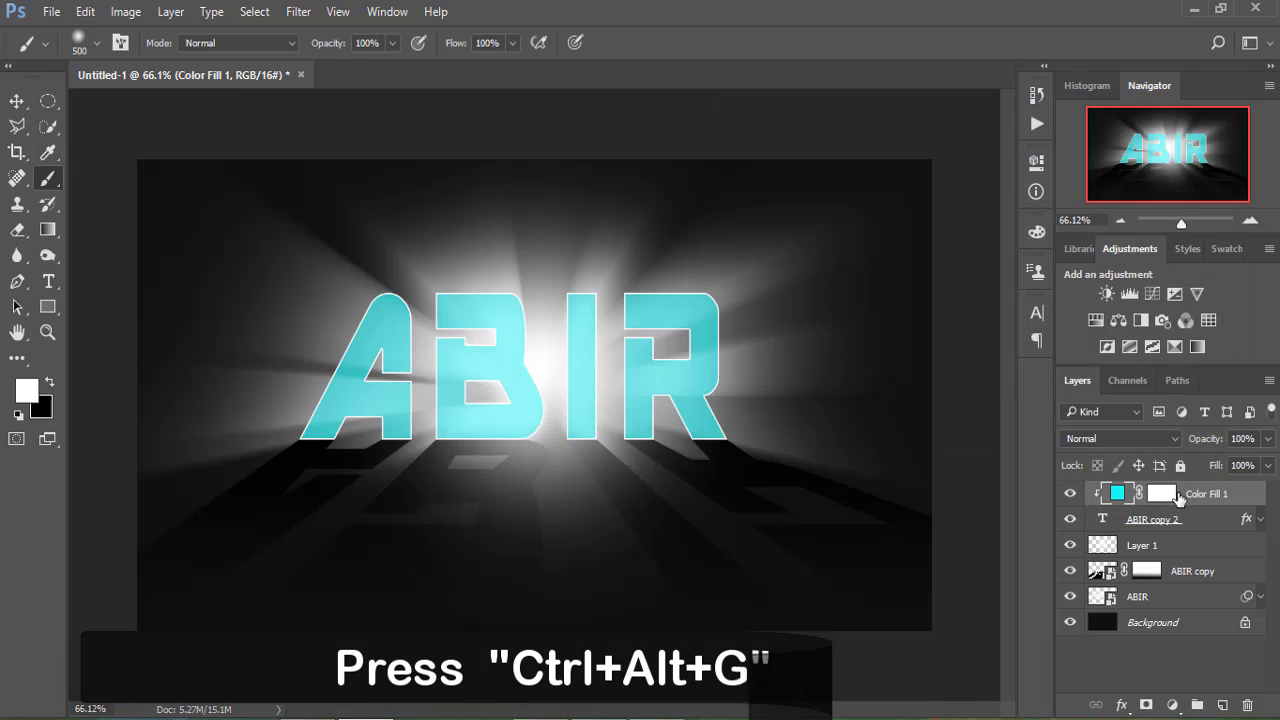
{"action": "left_click", "coordinate": [1145, 546]}
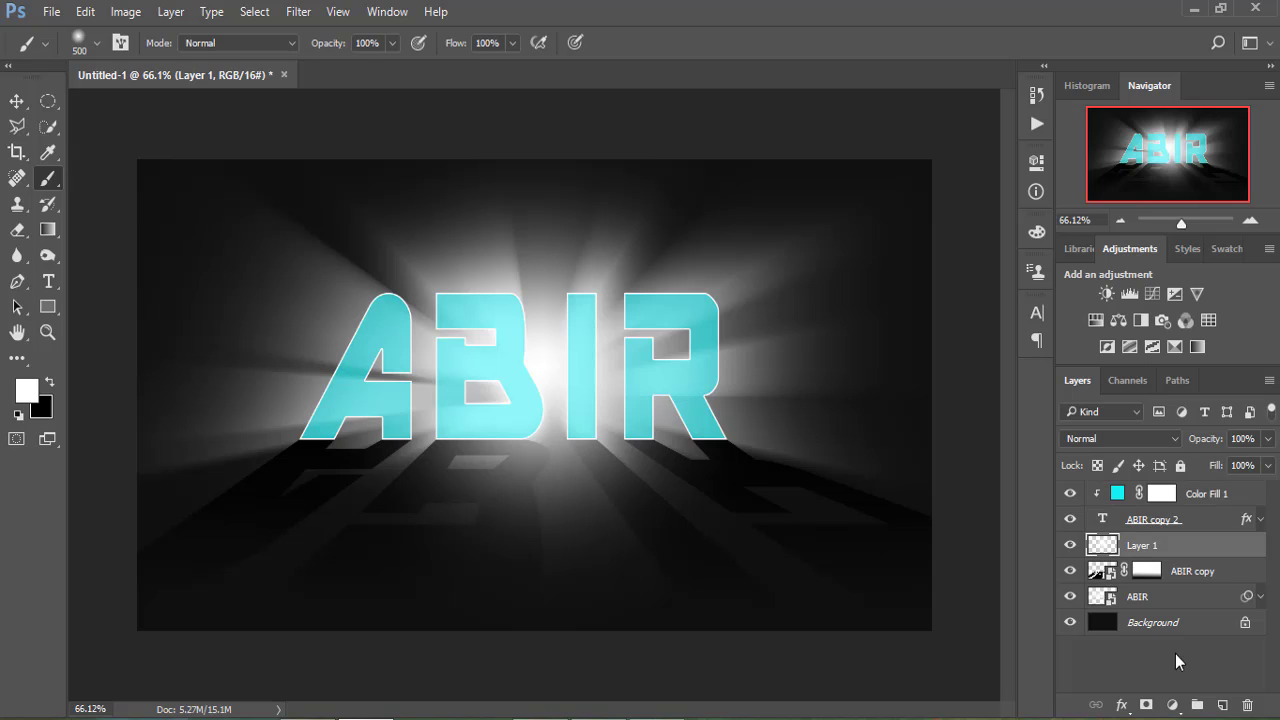
Step: Add Color Fill 2 using cyan 53f4f7 sampled from the text, clipped to Layer 1
{"action": "left_click", "coordinate": [1172, 705]}
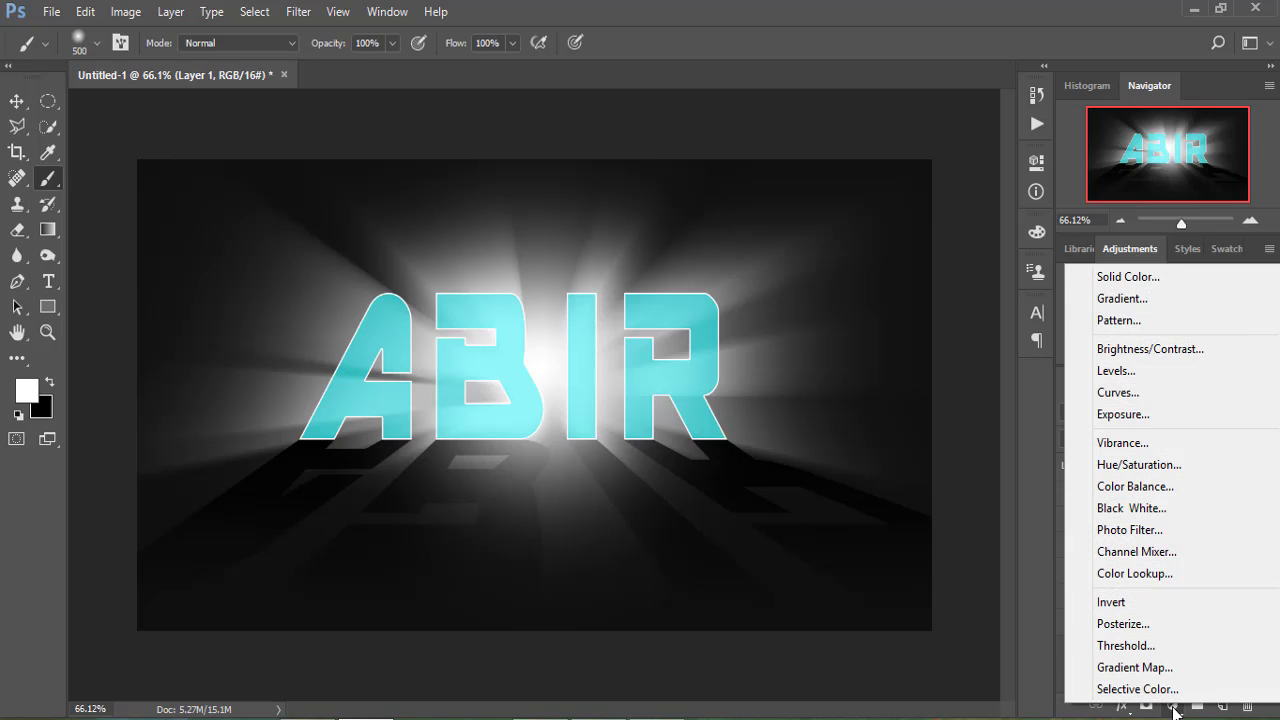
{"action": "left_click", "coordinate": [1120, 277]}
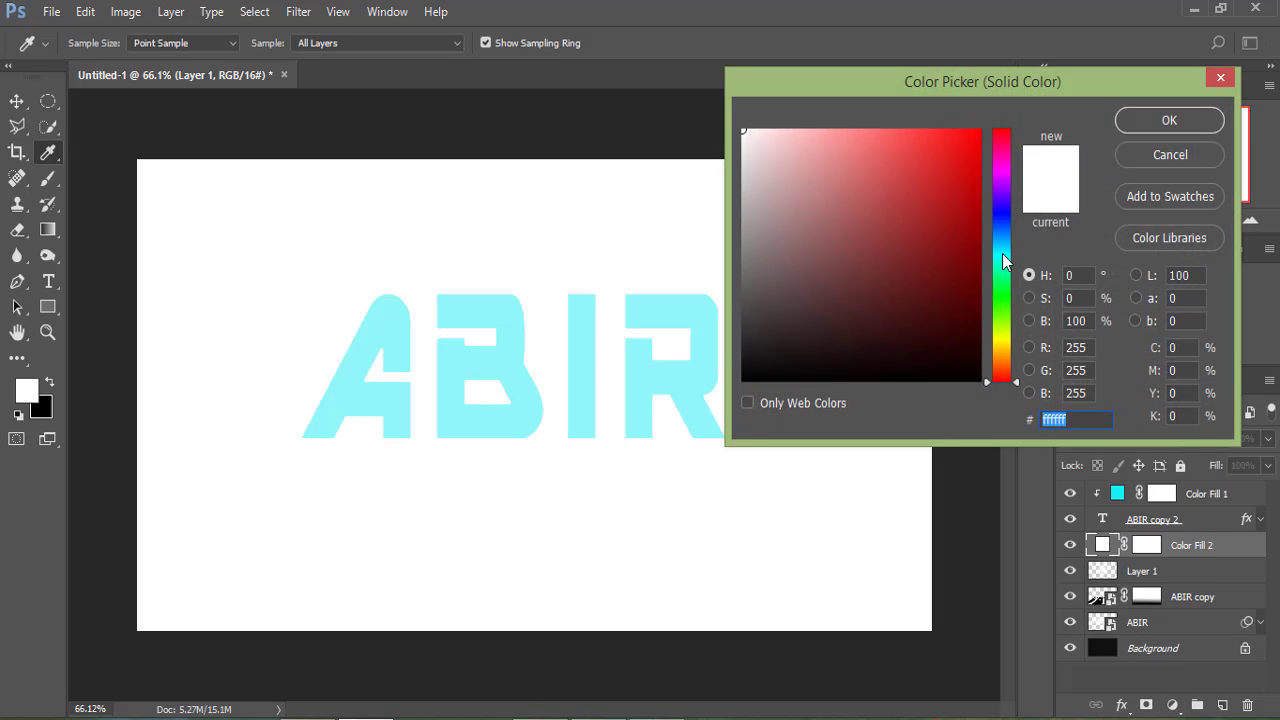
{"action": "left_click", "coordinate": [691, 312]}
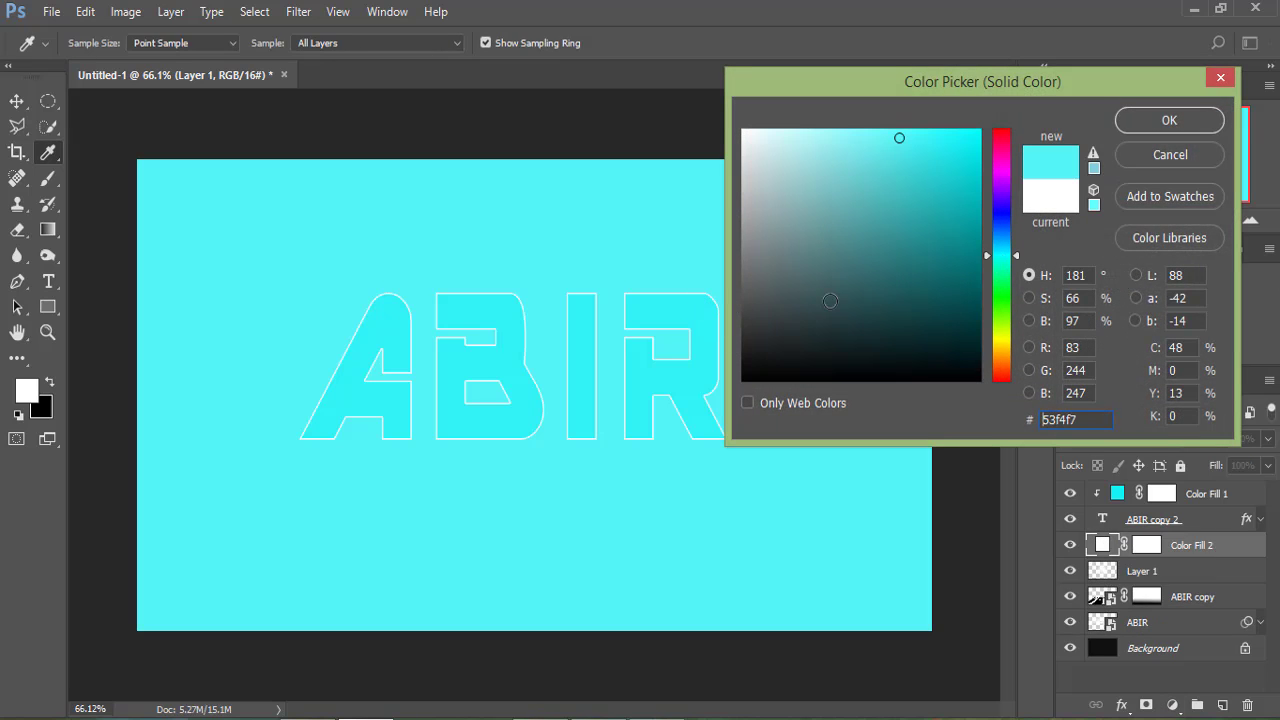
{"action": "left_click", "coordinate": [1175, 124]}
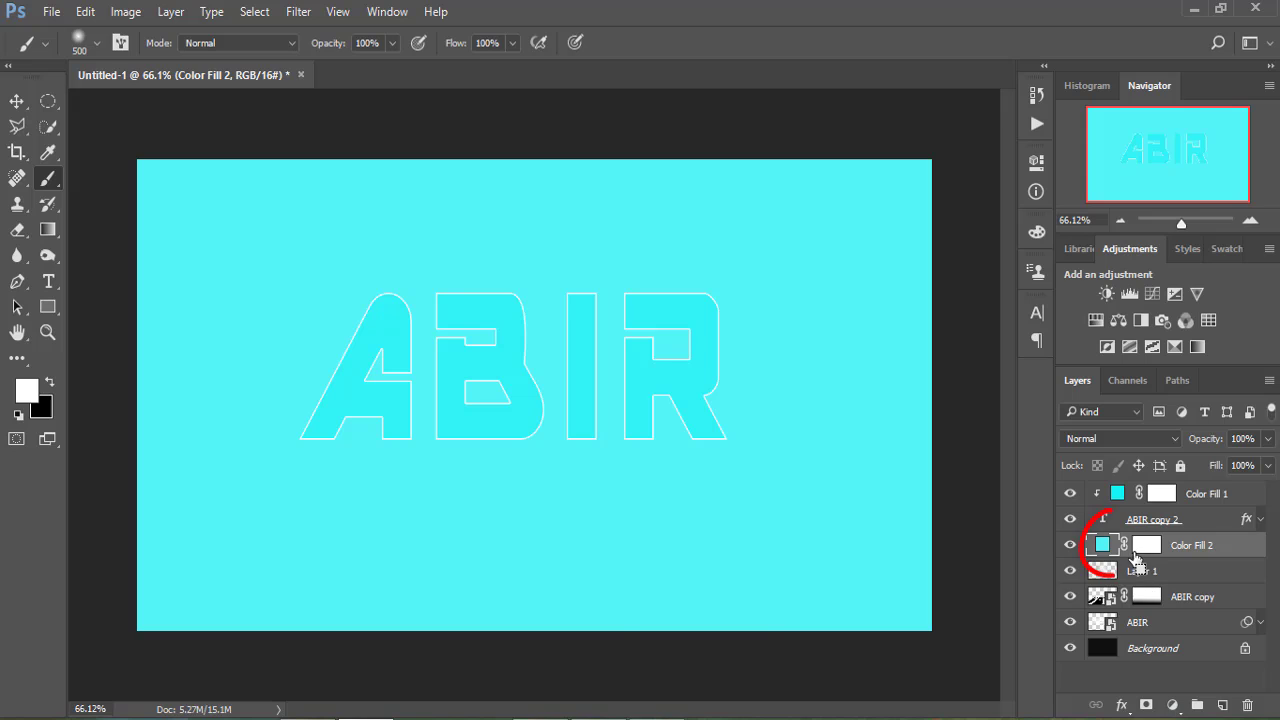
{"action": "key", "text": "ctrl+alt+g"}
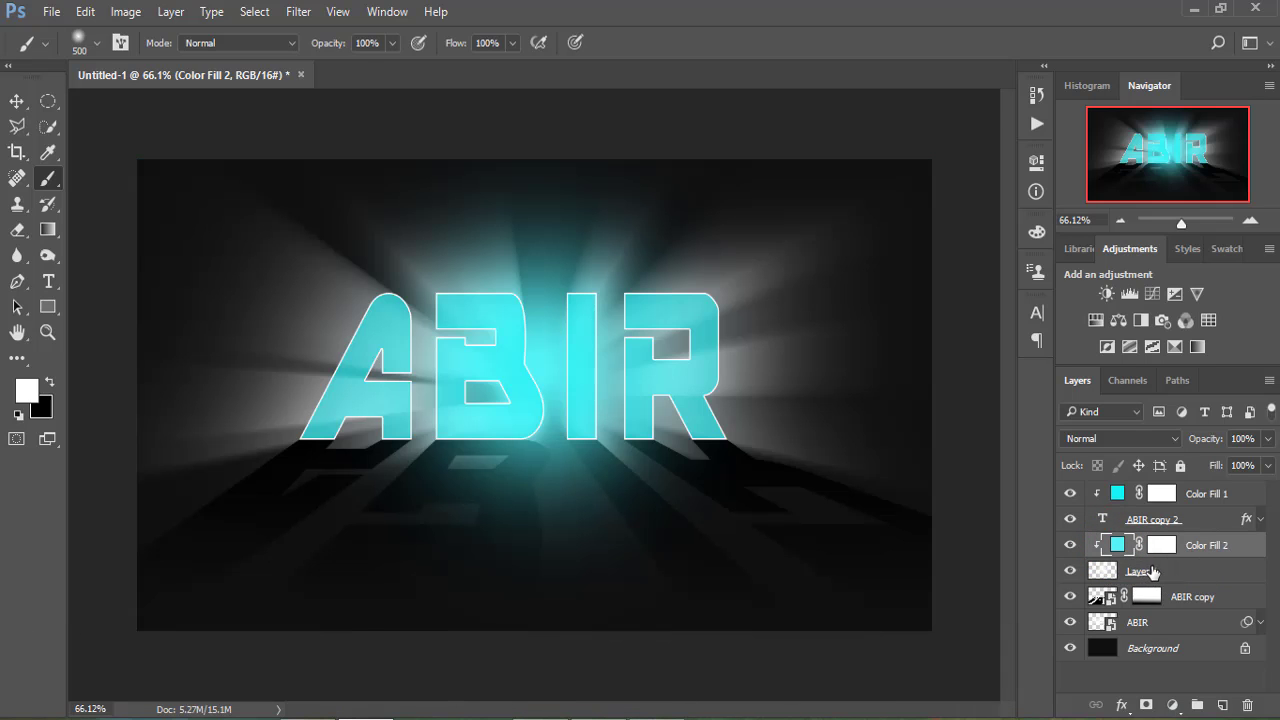
{"action": "left_click", "coordinate": [1157, 572]}
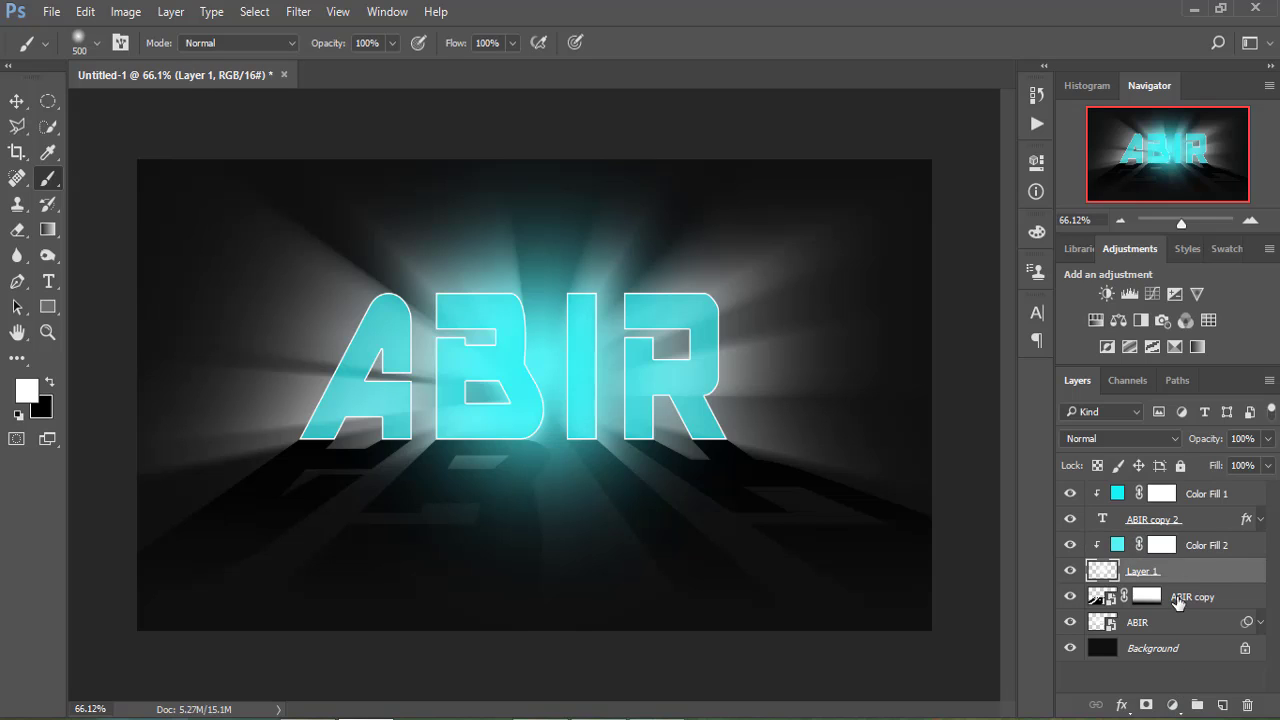
Step: Duplicate the ABIR layer as ABIR copy 3
{"action": "left_click", "coordinate": [1178, 601]}
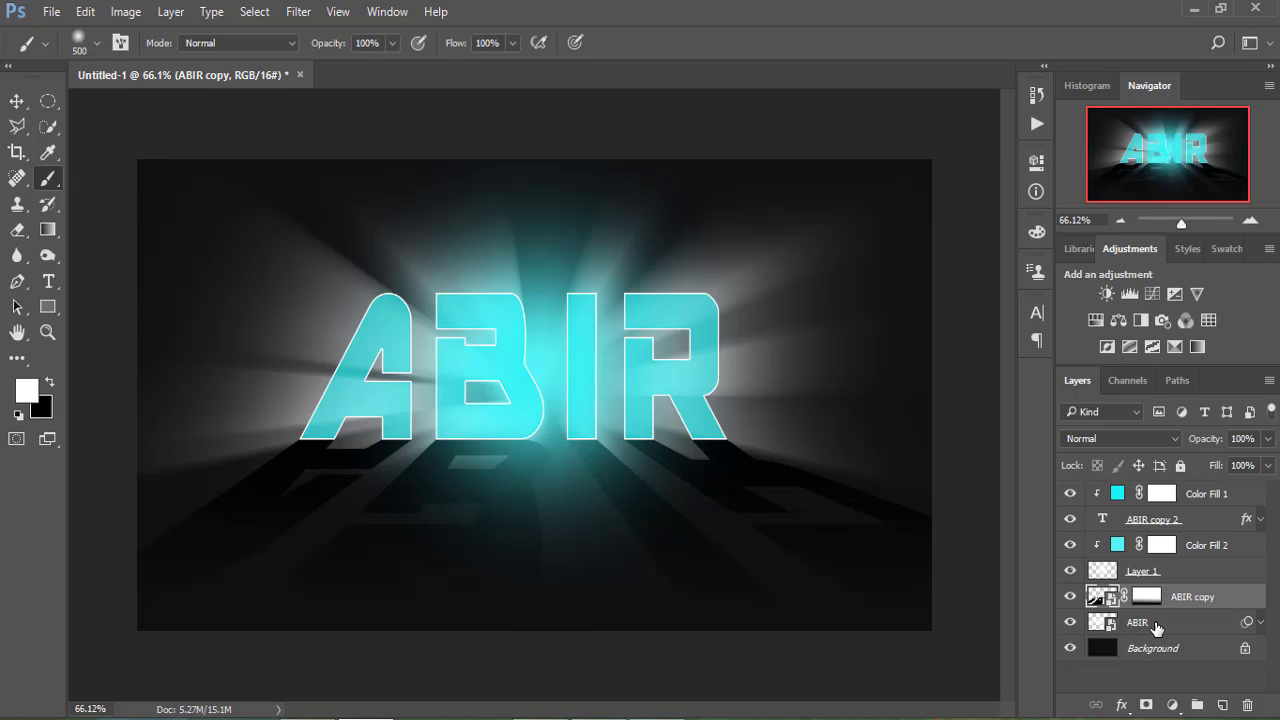
{"action": "left_click", "coordinate": [1157, 625]}
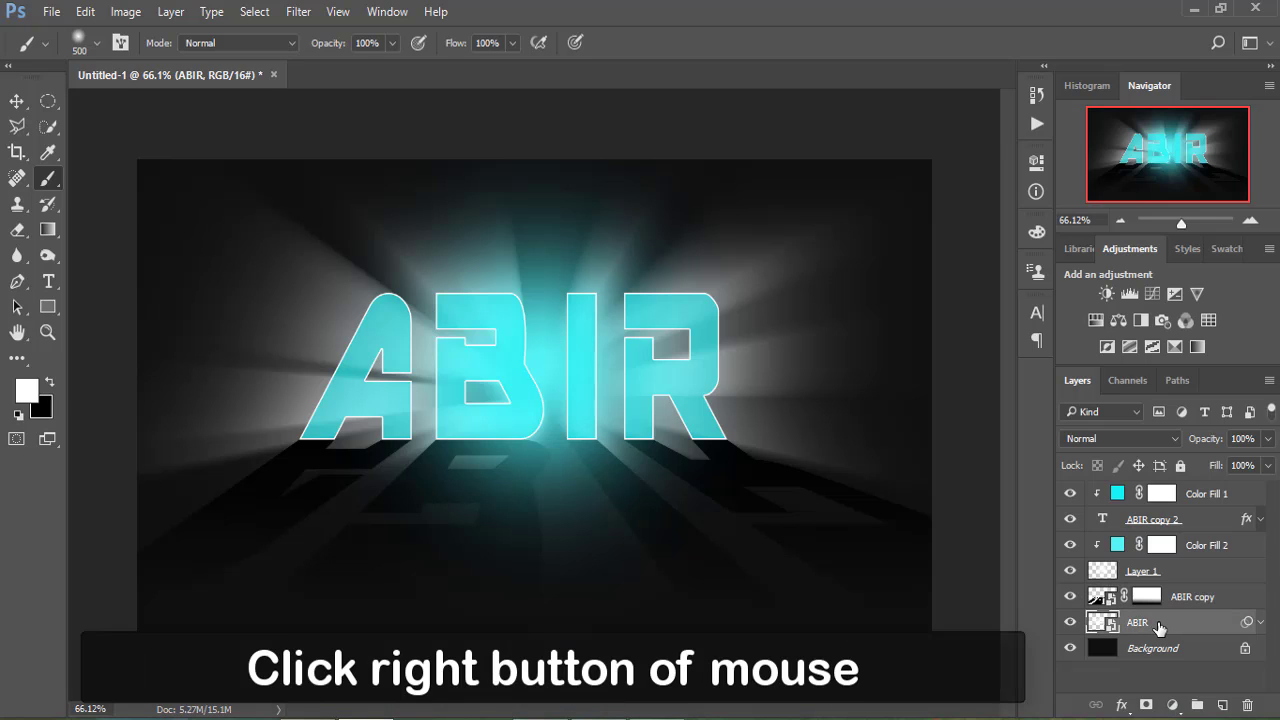
{"action": "right_click", "coordinate": [1159, 625]}
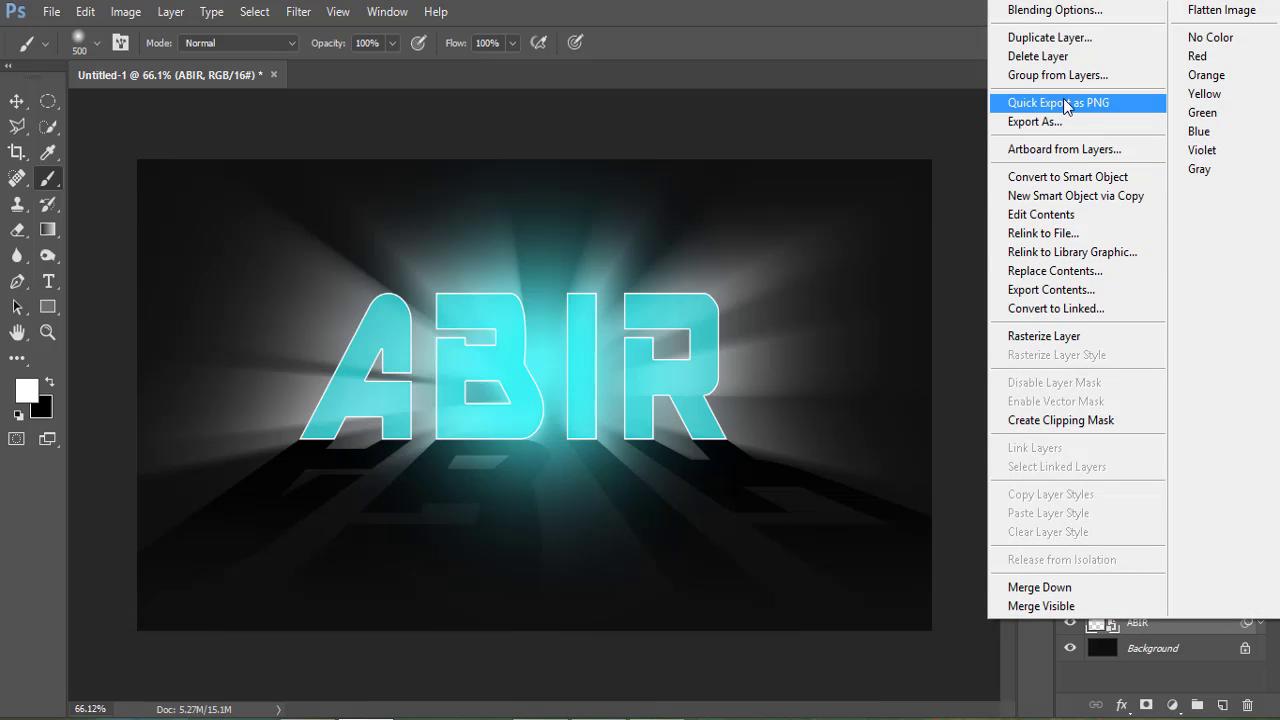
{"action": "left_click", "coordinate": [1064, 40]}
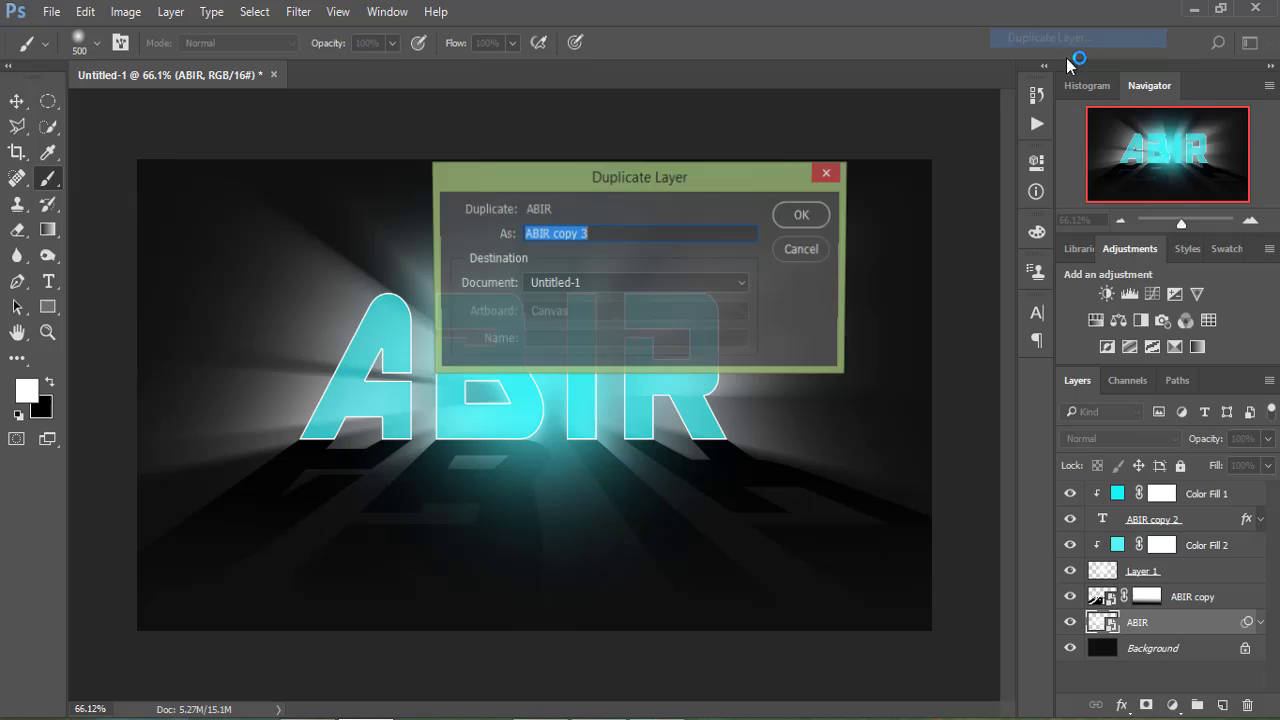
{"action": "left_click", "coordinate": [808, 219]}
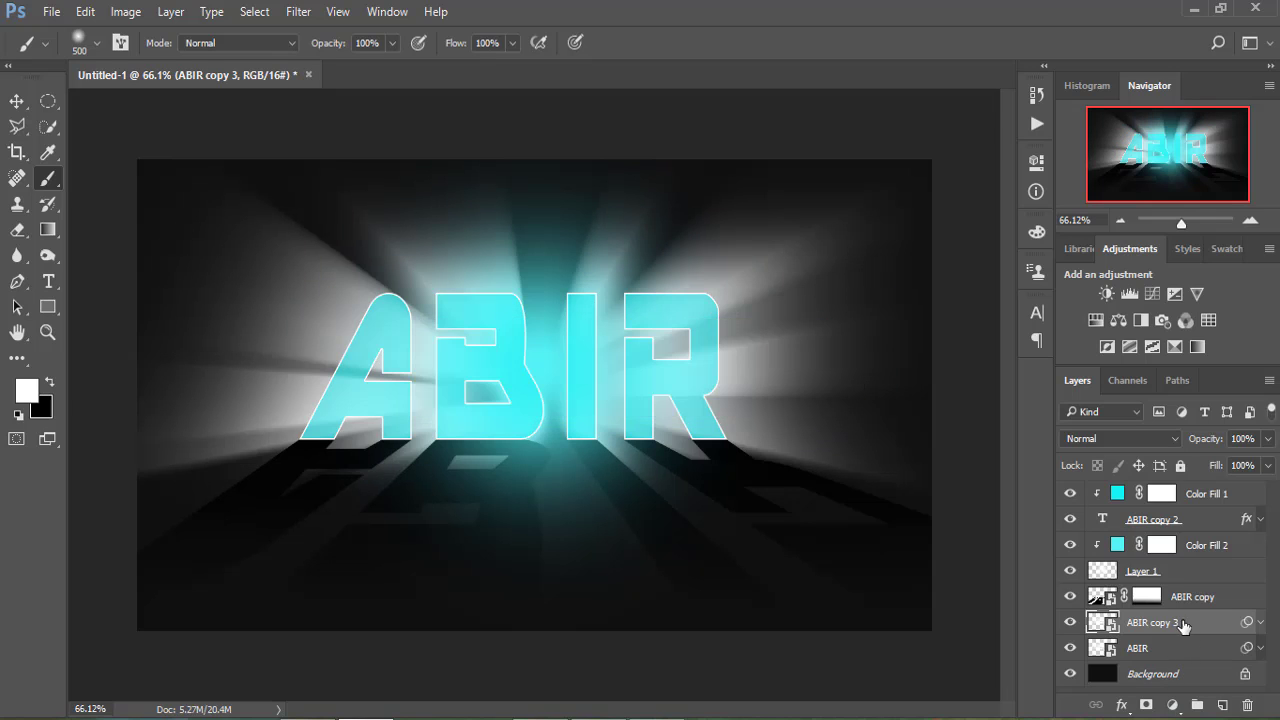
Step: Group ABIR and ABIR copy 3 together into Group 1
{"action": "left_click", "coordinate": [1150, 650], "text": "shift"}
{"action": "key", "text": "ctrl+g"}
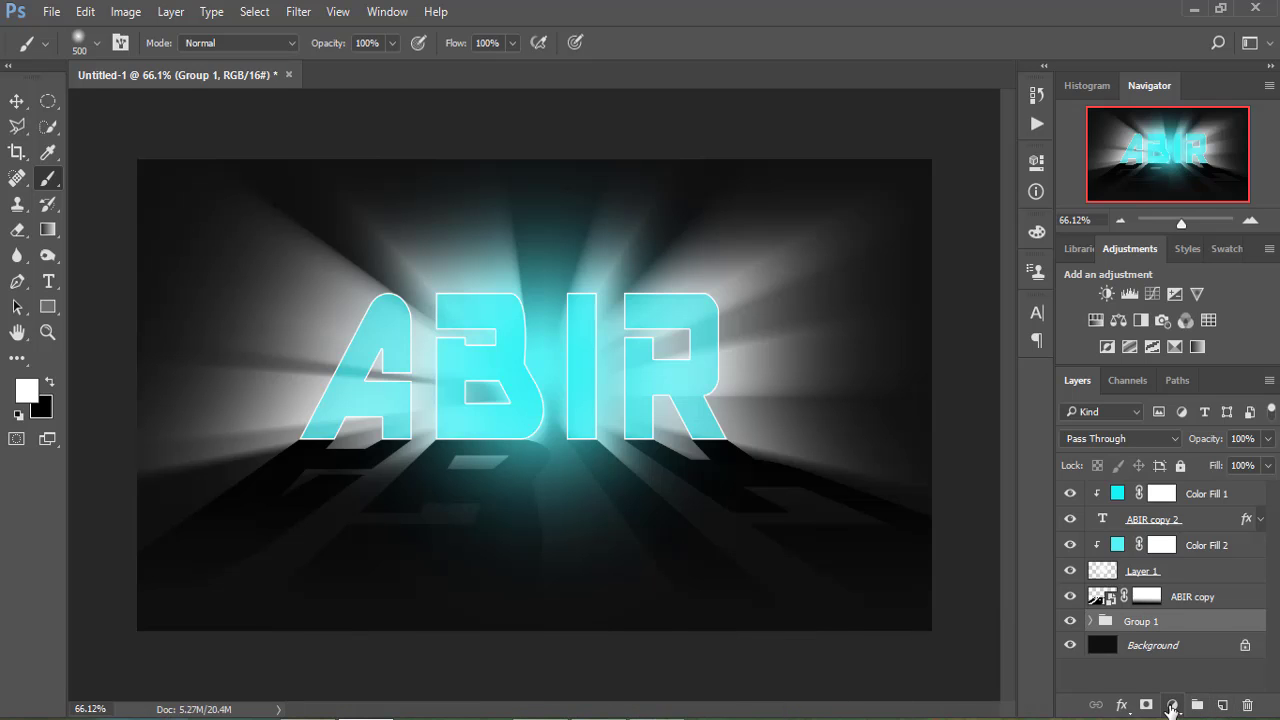
{"action": "left_click", "coordinate": [1172, 705]}
Step: Add Color Fill 3 using cyan #31f3f6 sampled from the text, clipped to Group 1
{"action": "left_click", "coordinate": [1128, 277]}
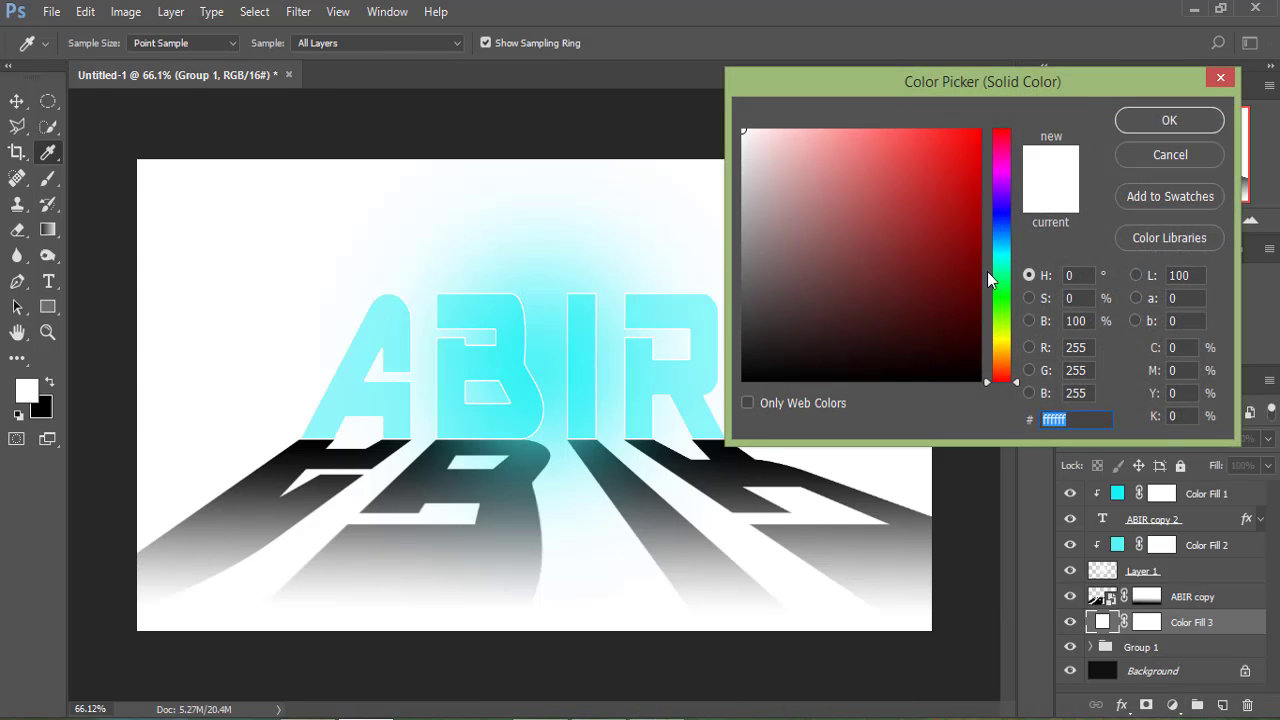
{"action": "left_click", "coordinate": [580, 372]}
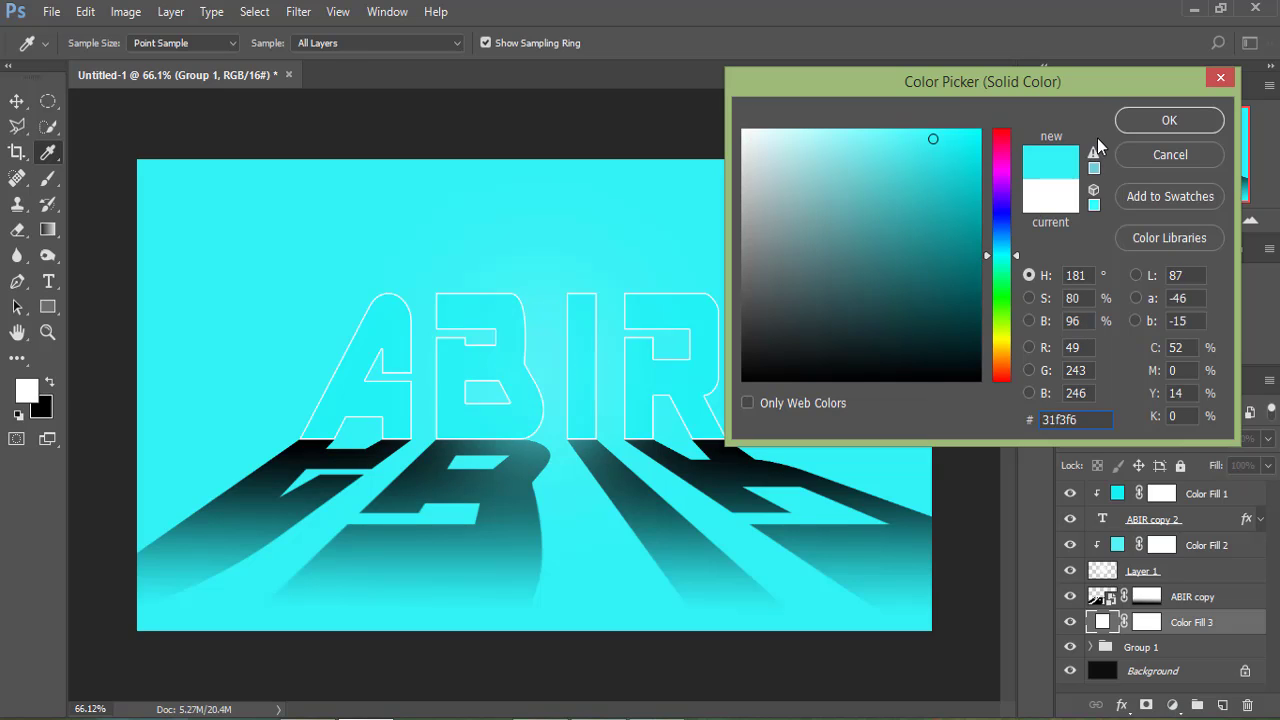
{"action": "left_click", "coordinate": [1170, 120]}
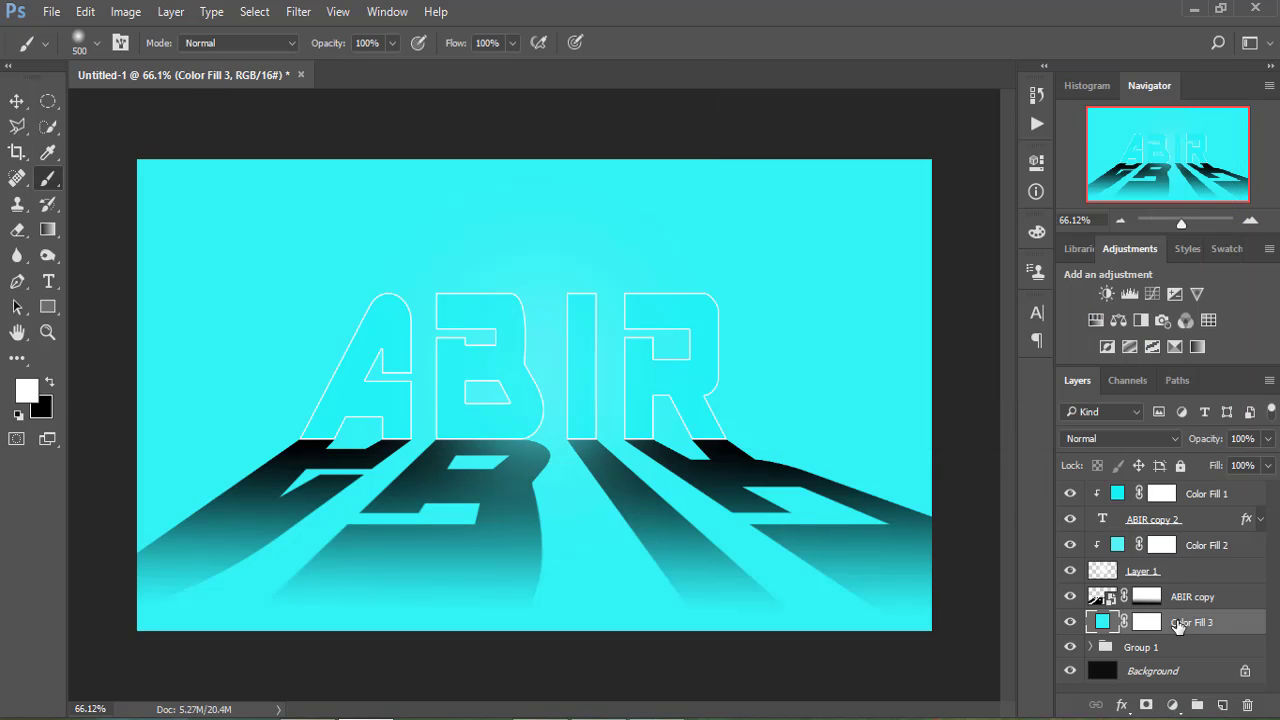
{"action": "key", "text": "ctrl+alt+g"}
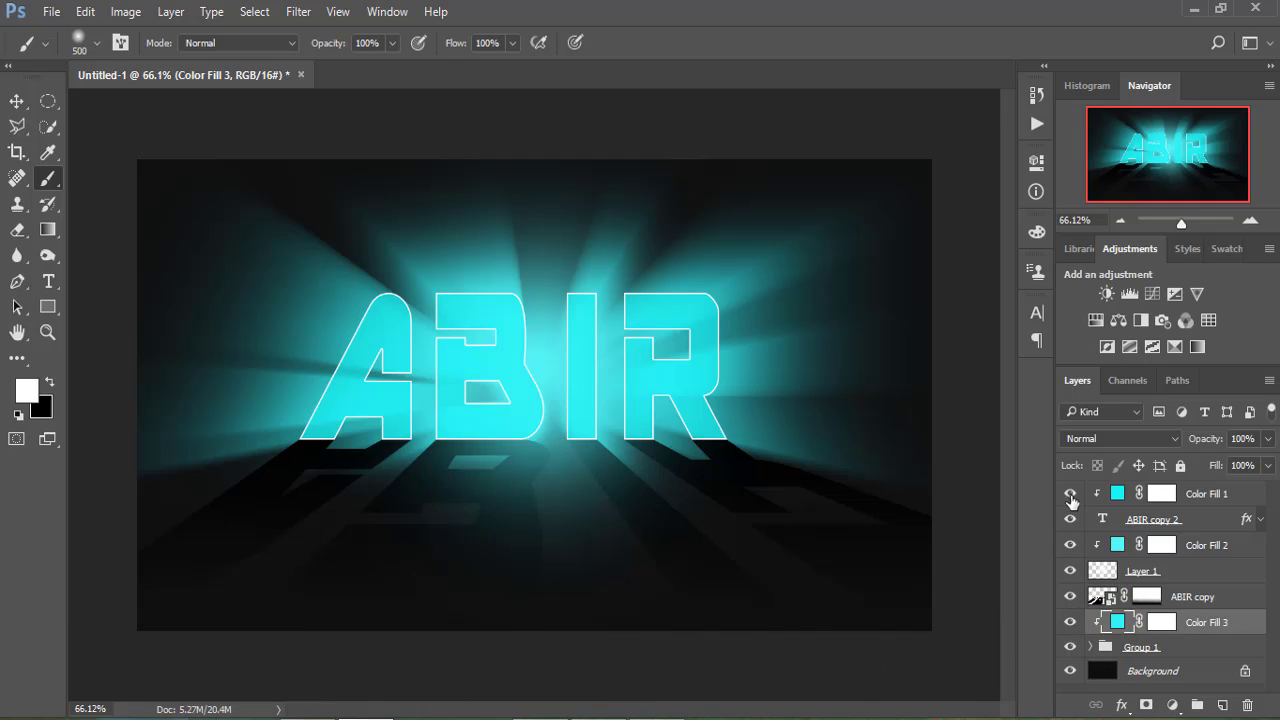
{"action": "left_click", "coordinate": [1070, 494]}
{"action": "left_click", "coordinate": [1070, 545]}
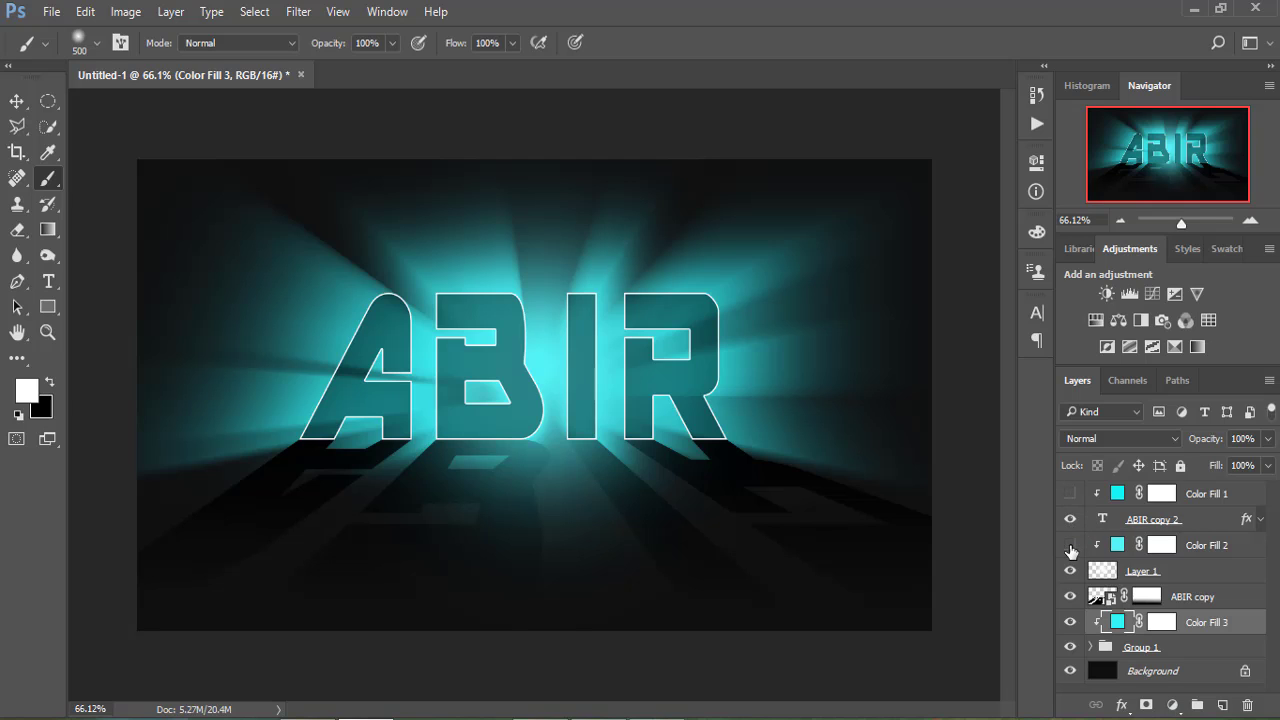
{"action": "left_click", "coordinate": [1070, 622]}
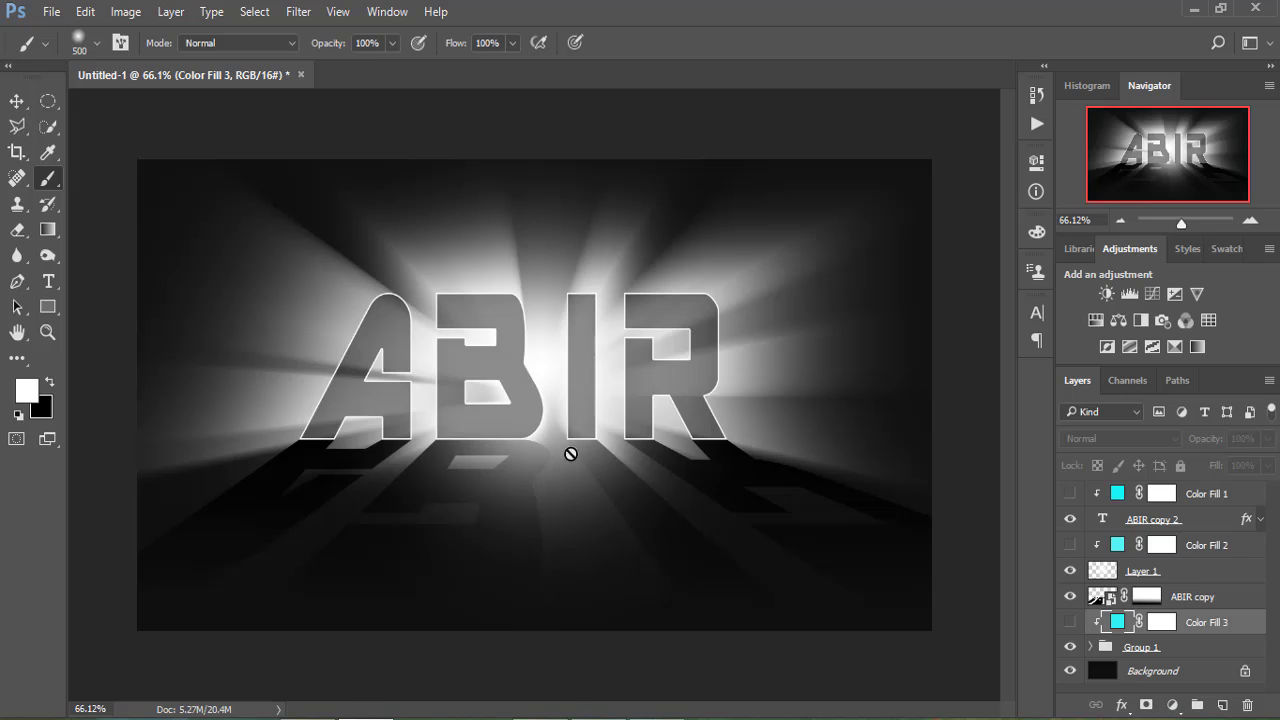
{"action": "left_click", "coordinate": [1070, 622]}
{"action": "left_click", "coordinate": [1070, 545]}
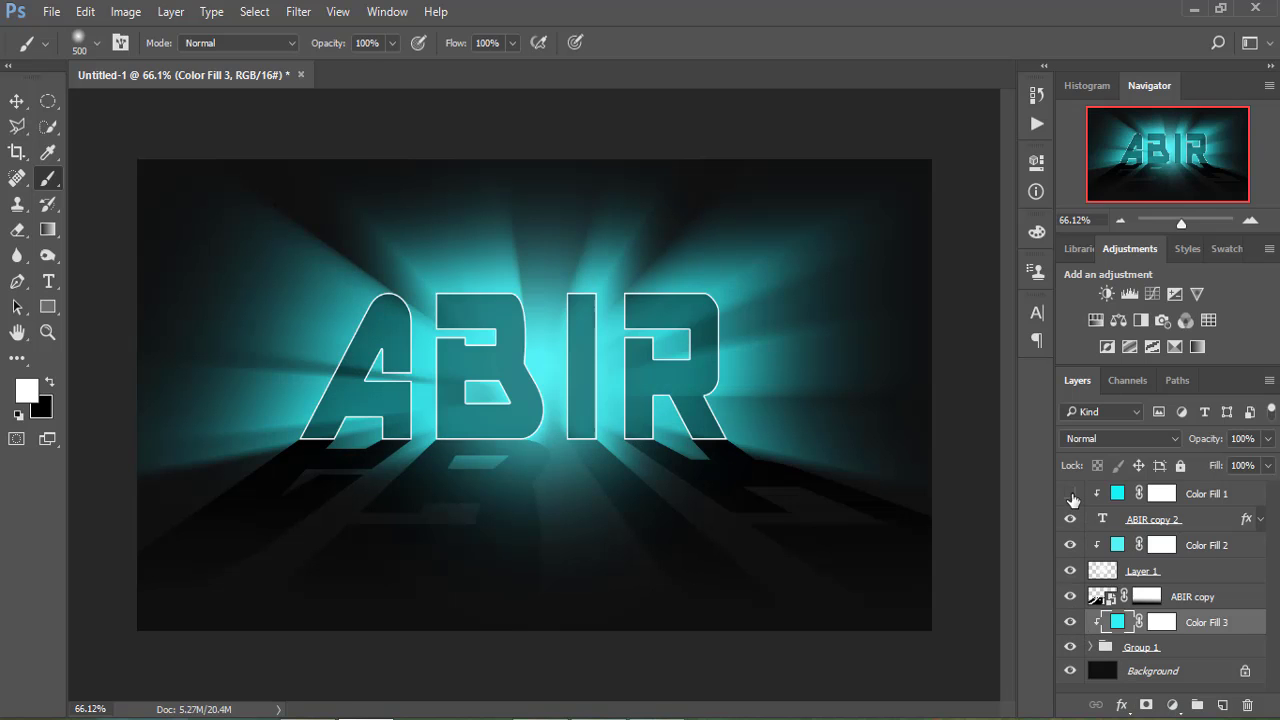
{"action": "left_click", "coordinate": [1070, 493]}
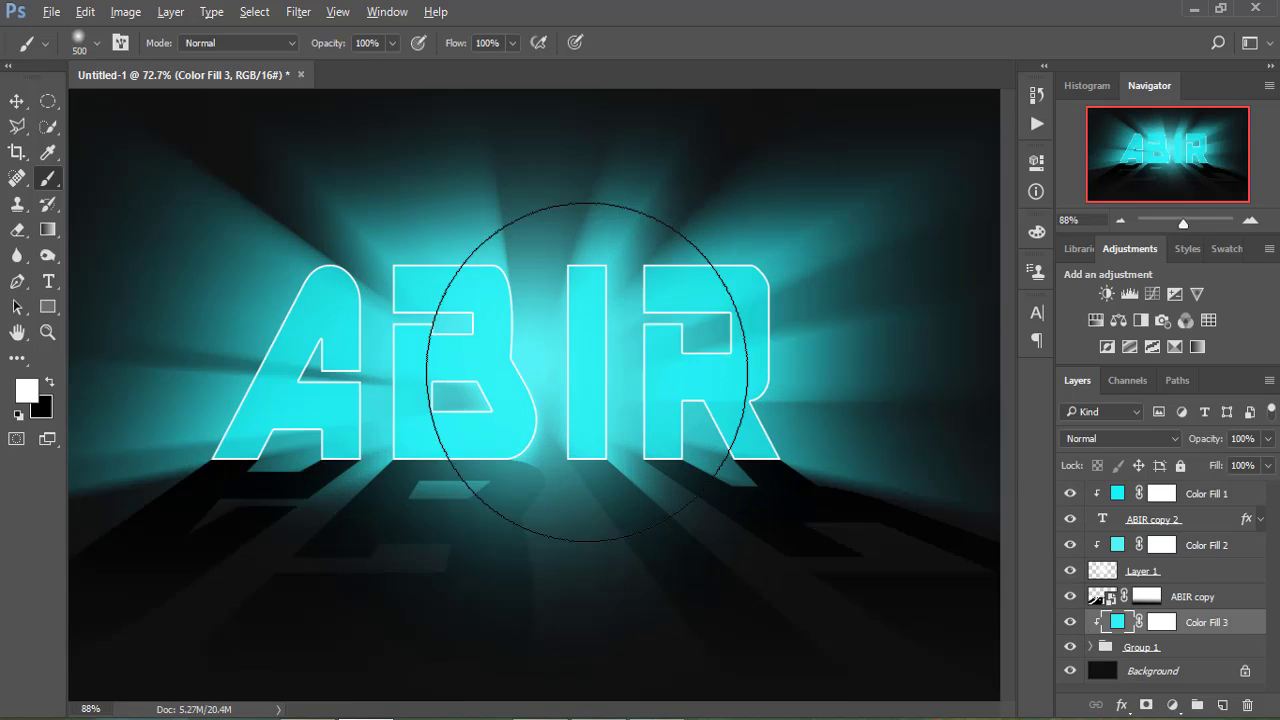
{"action": "scroll", "coordinate": [590, 370], "scroll_direction": "up", "scroll_amount": 2}
{"action": "scroll", "coordinate": [587, 372], "scroll_direction": "down", "scroll_amount": 2}
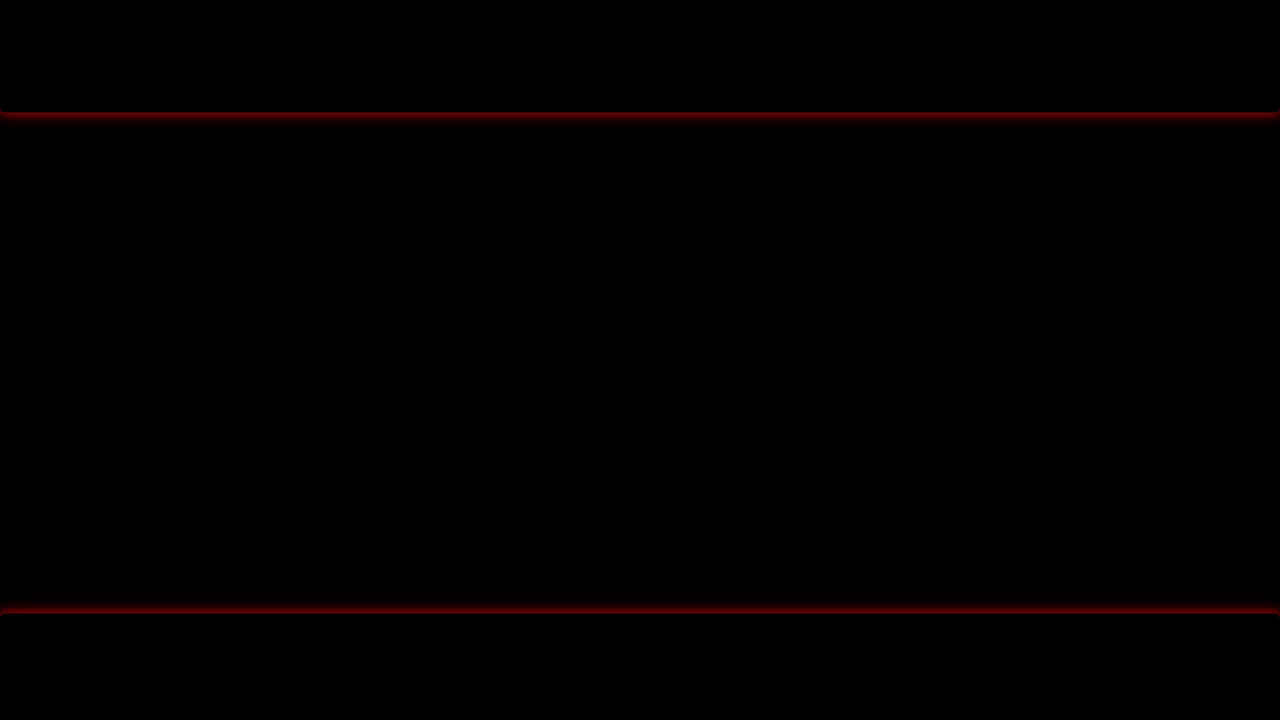